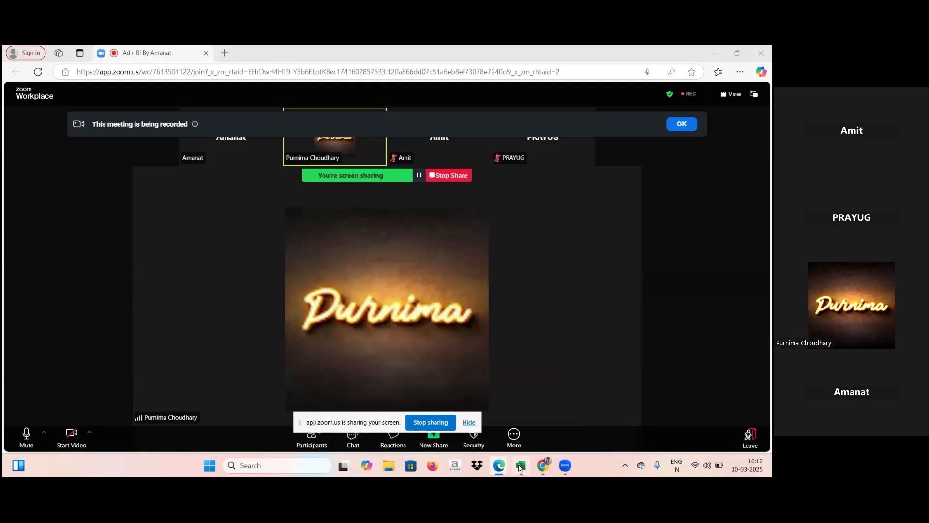
- Clear the existing XLOOKUP results under Category and Sub-Category in columns F and G, from row 3 down
click(243, 436)
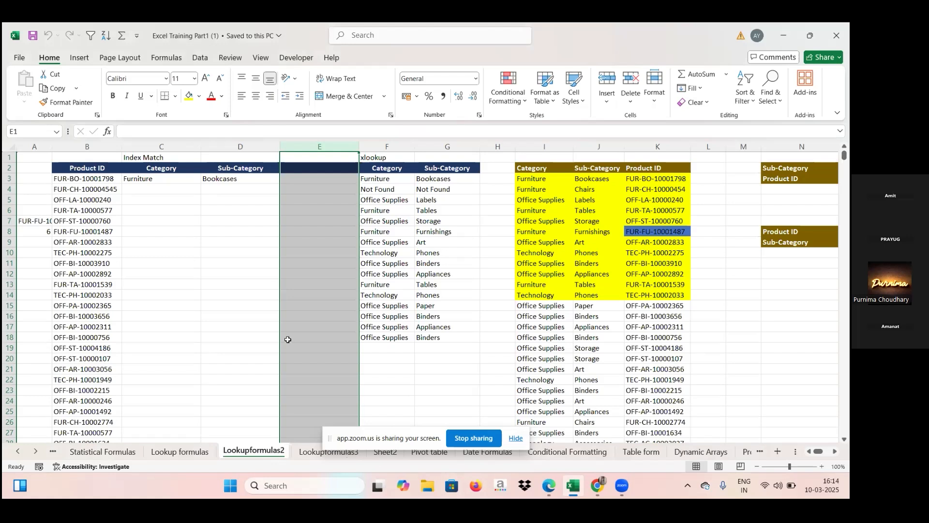
click(377, 179)
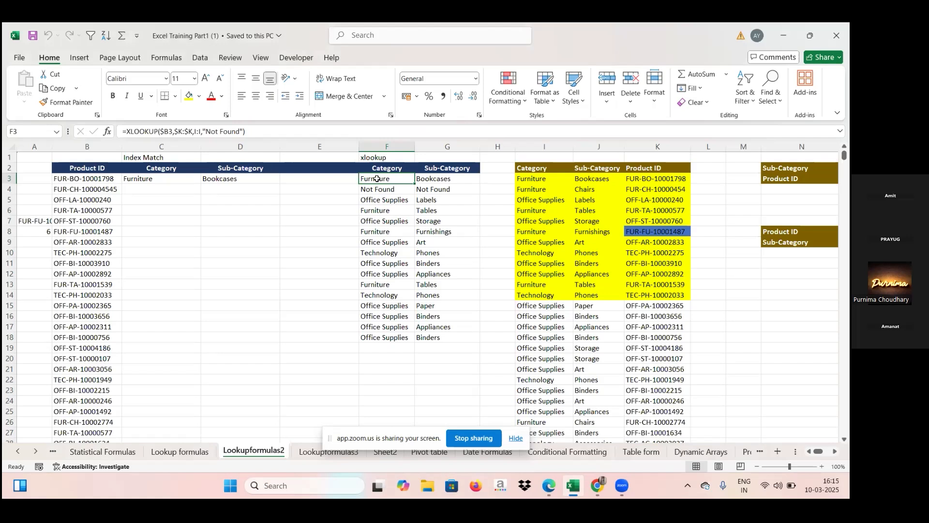
click(535, 144)
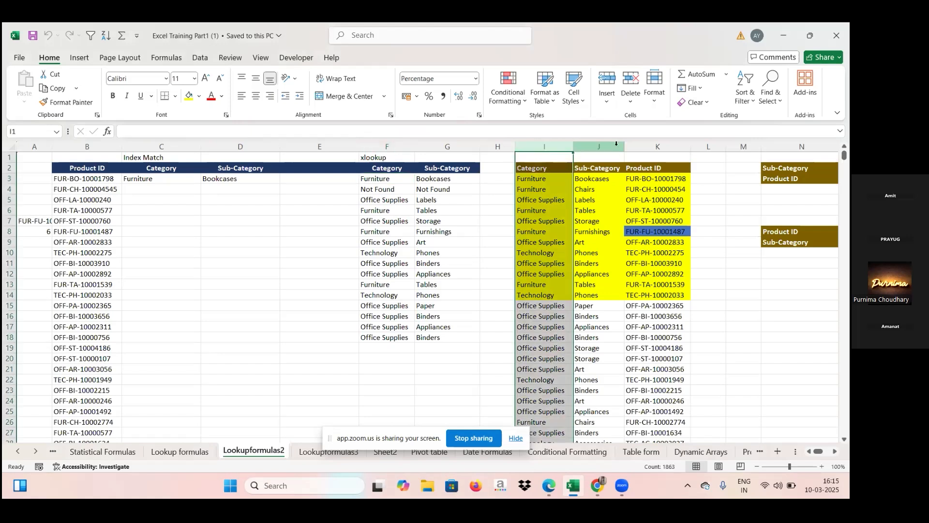
click(616, 143)
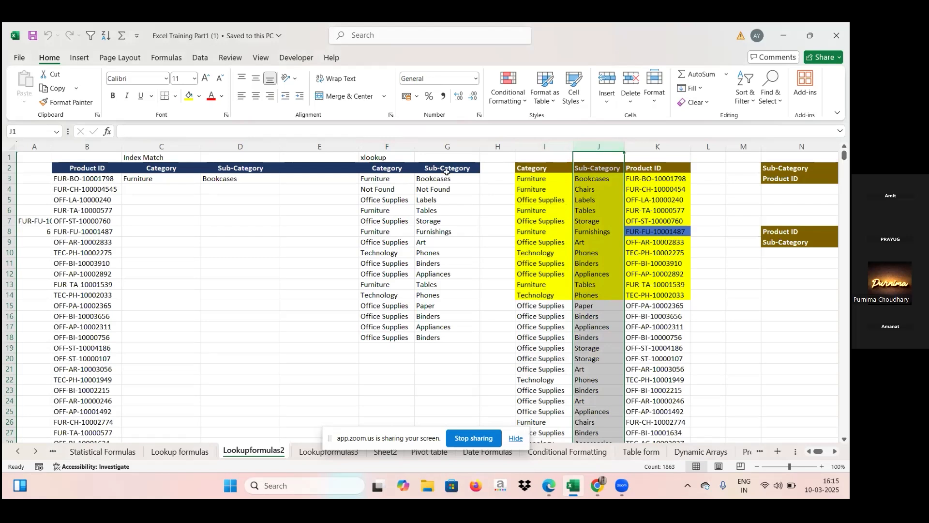
click(387, 178)
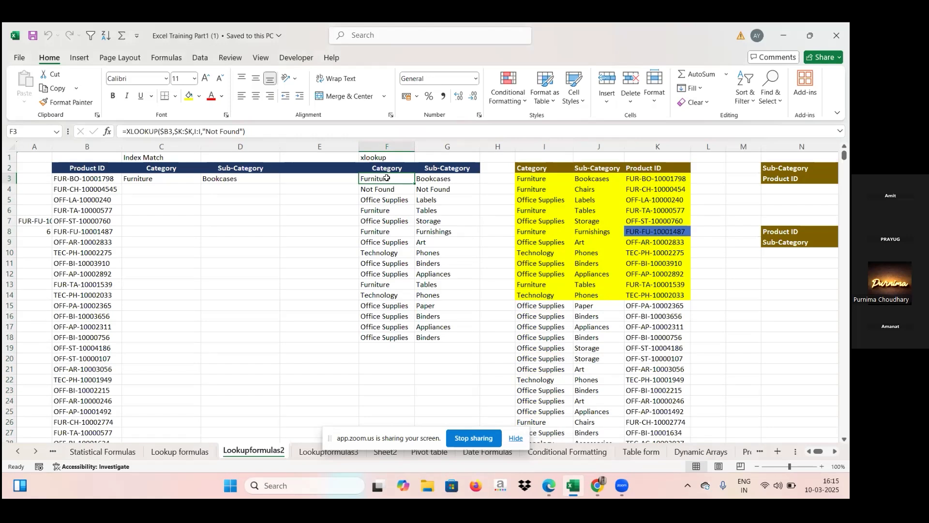
key(Delete)
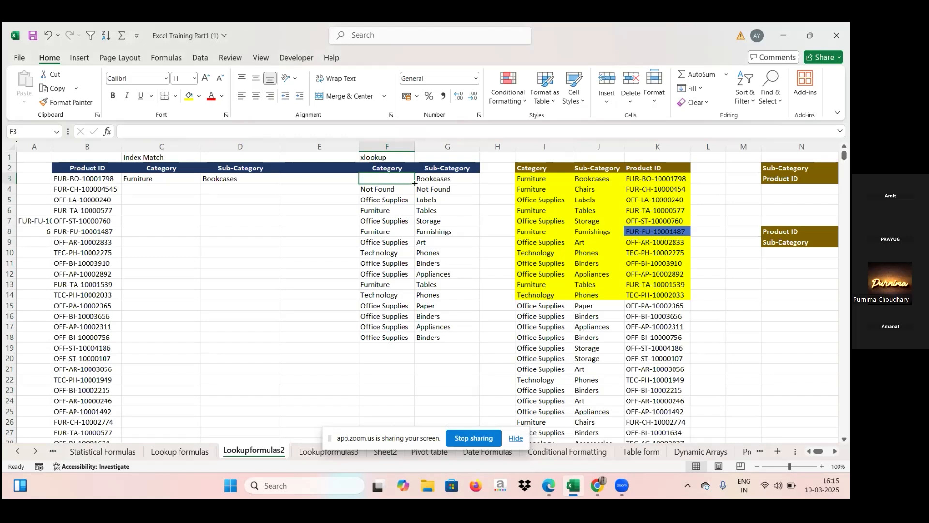
drag(413, 183, 451, 349)
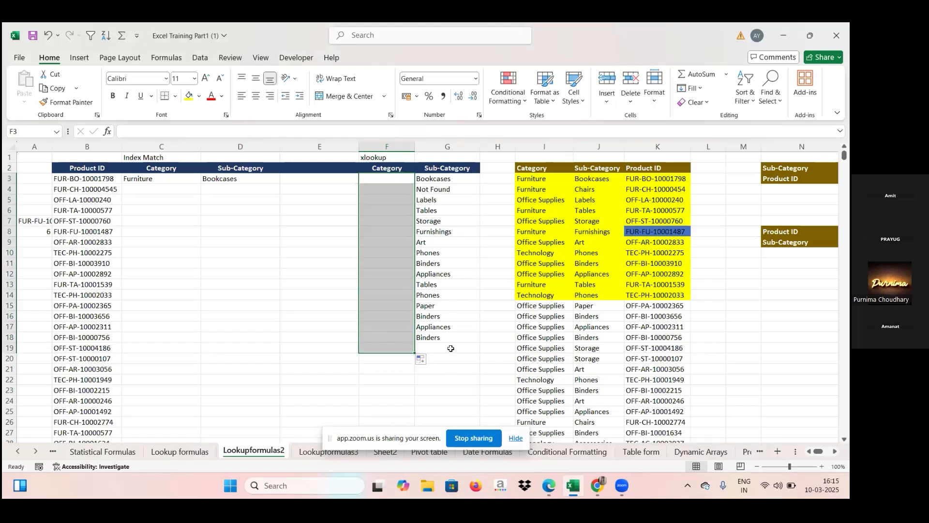
click(445, 182)
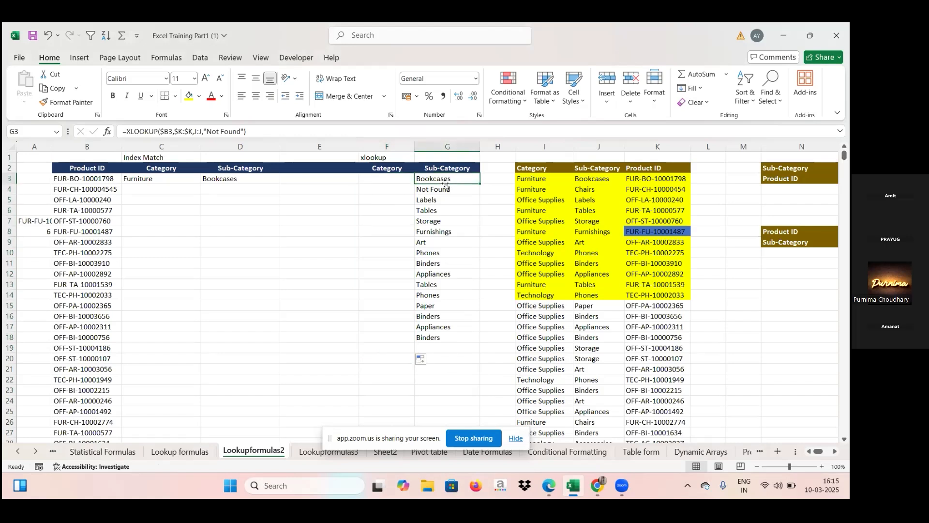
double_click(479, 182)
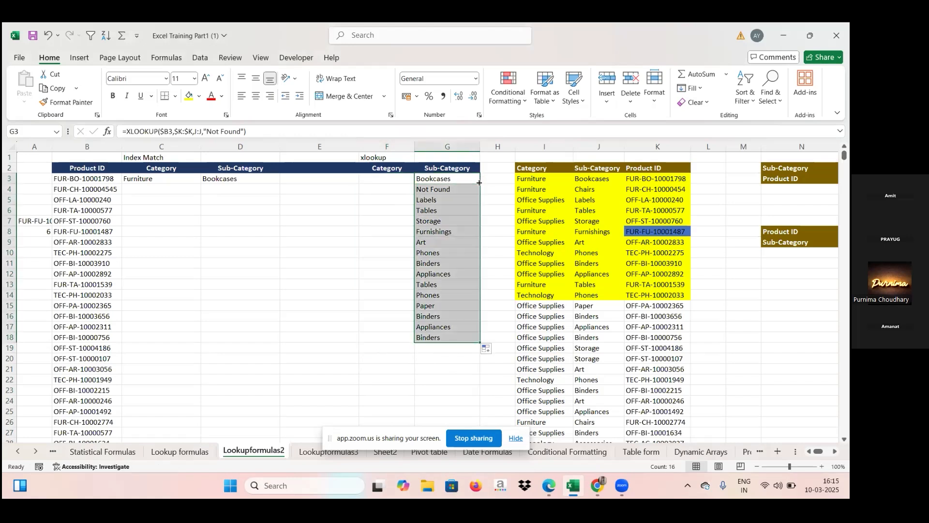
key(Delete)
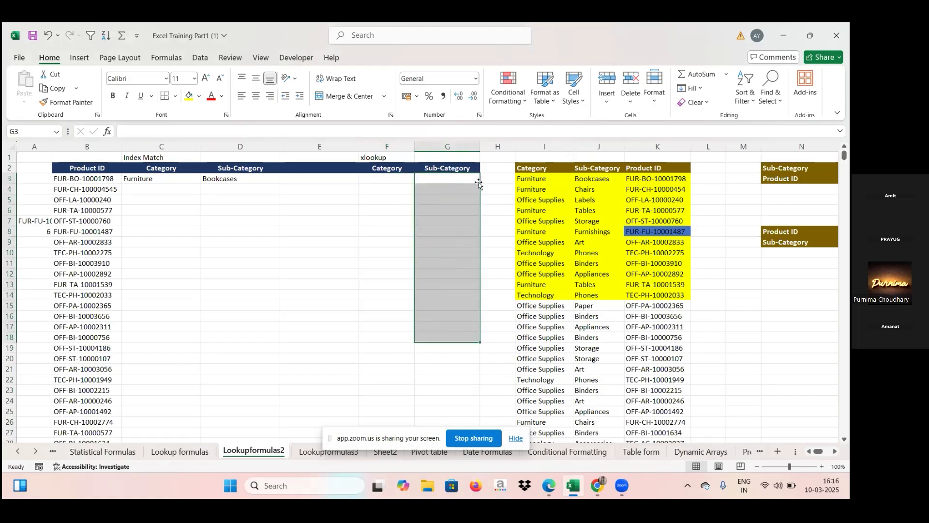
- Start an XLOOKUP formula in F3 with B3 as lookup value, column K as lookup array and column I as return array
click(374, 176)
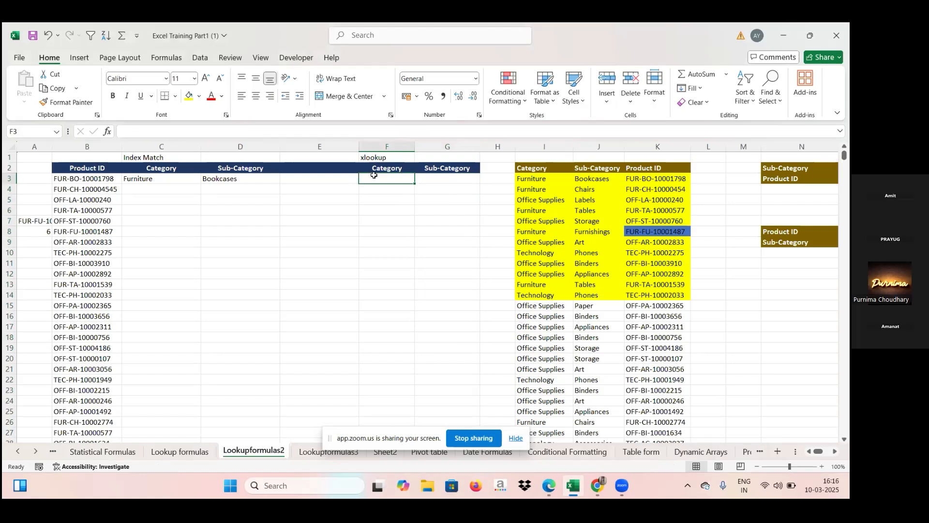
text(=xloo)
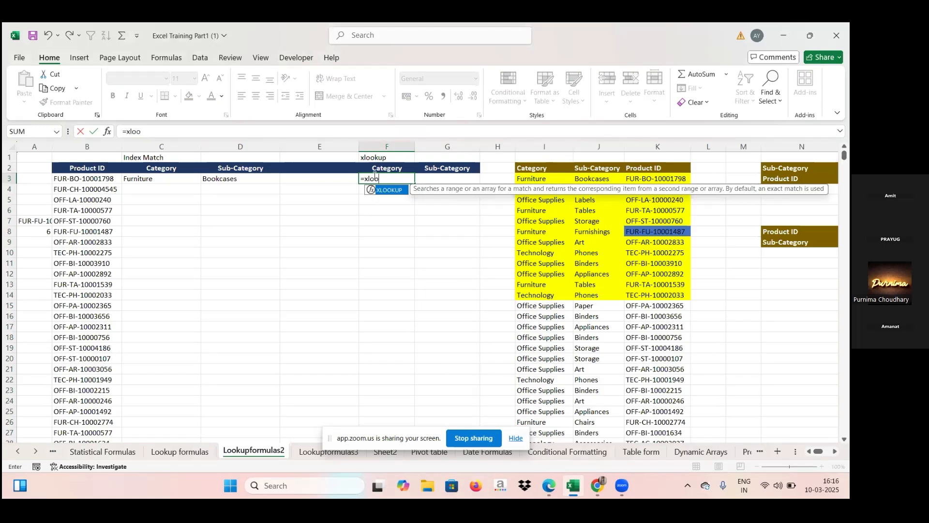
double_click(389, 190)
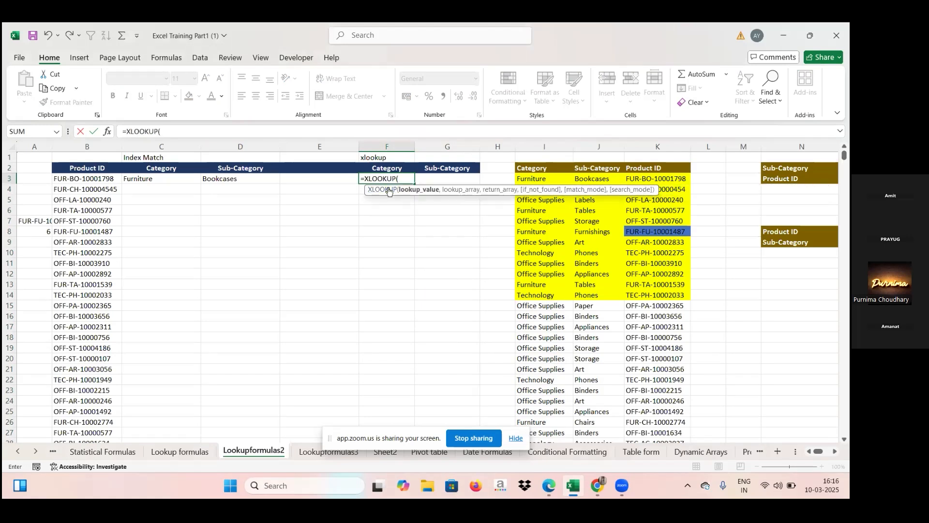
click(100, 179)
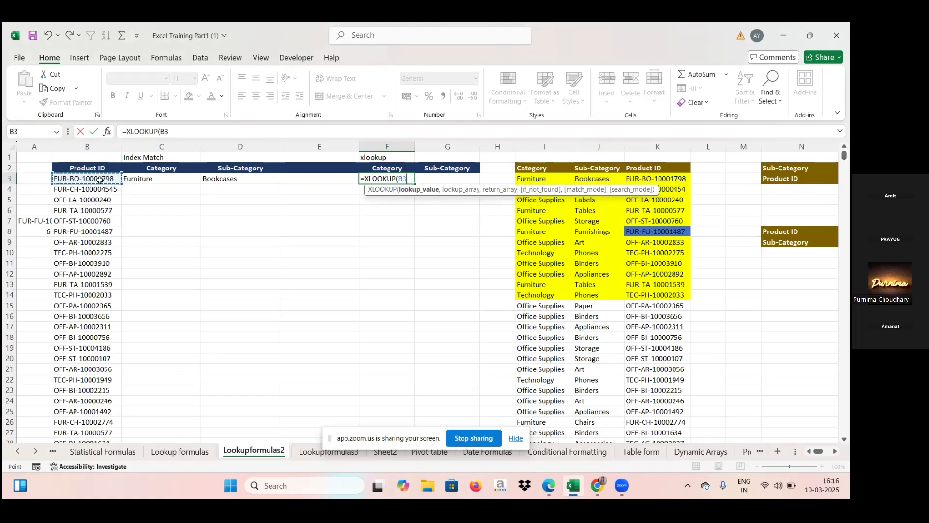
text(,)
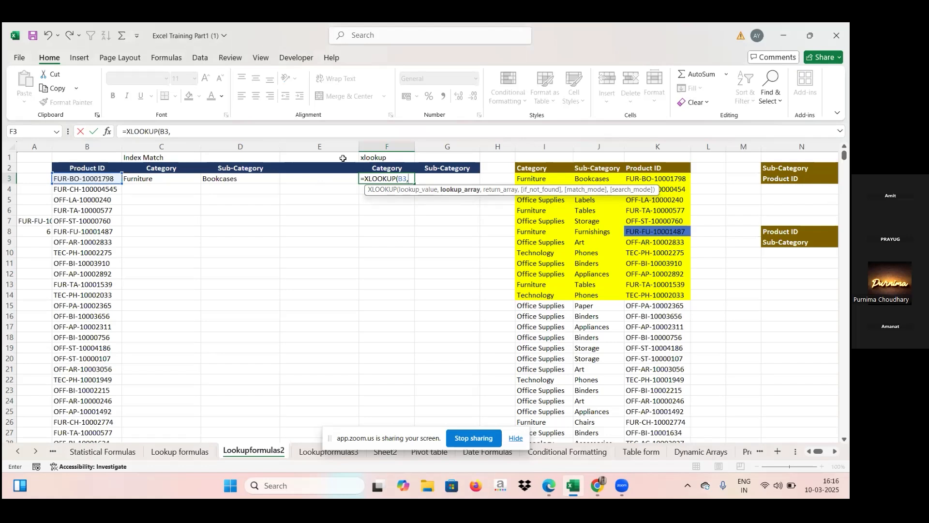
click(658, 145)
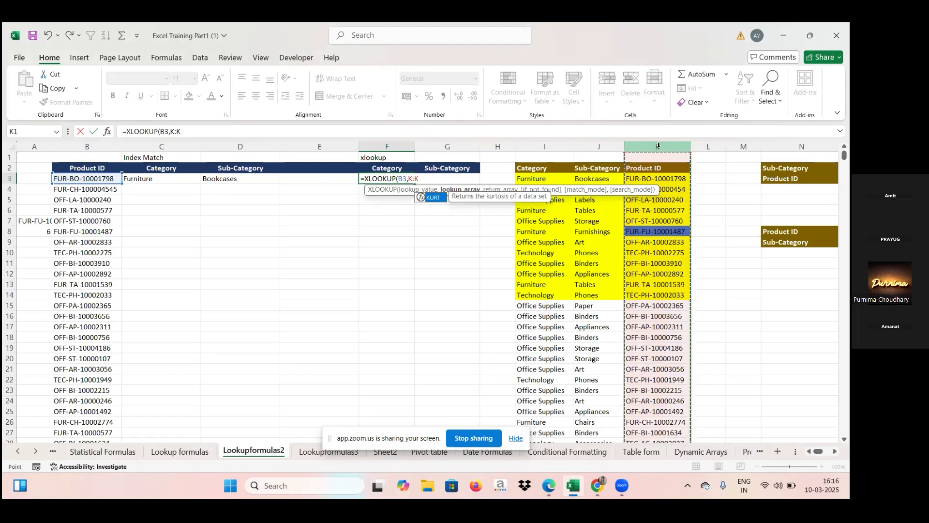
text(,)
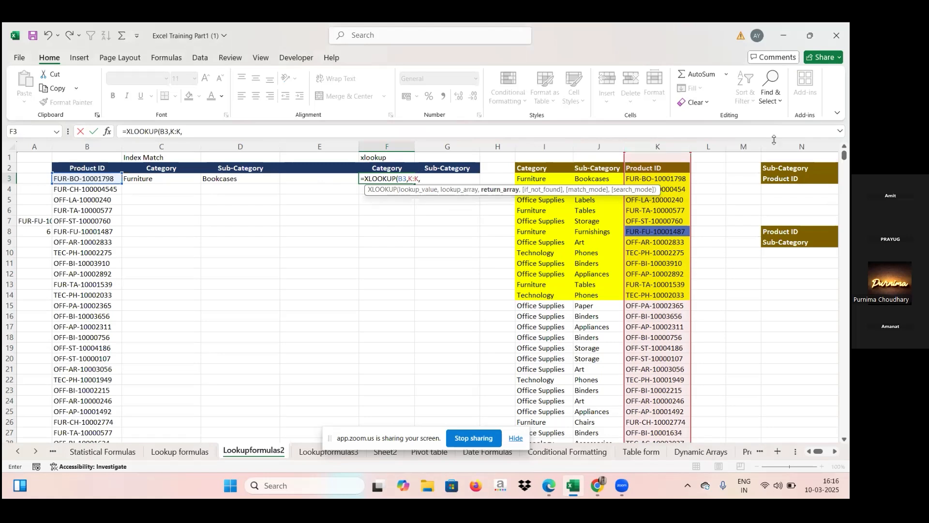
click(545, 147)
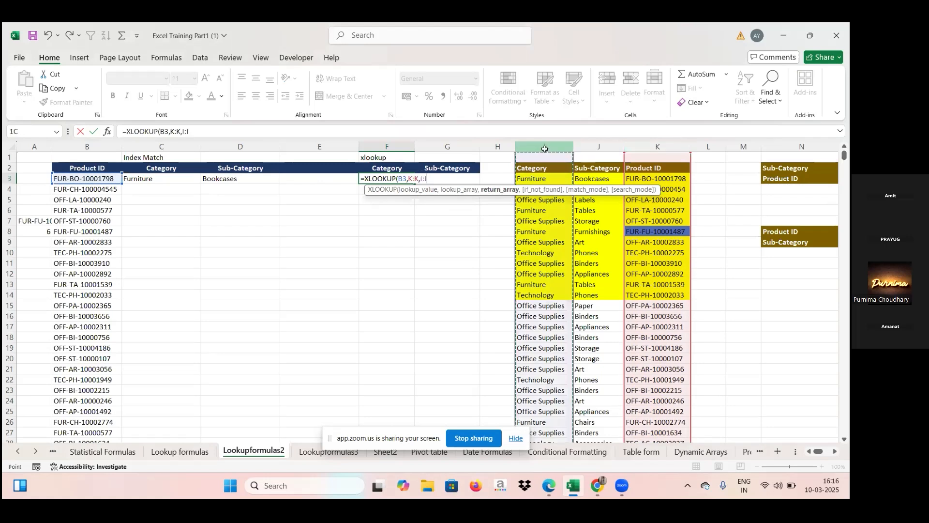
- Complete the XLOOKUP formula in F3 with "Not Avail" as the if-not-found text
text(,)
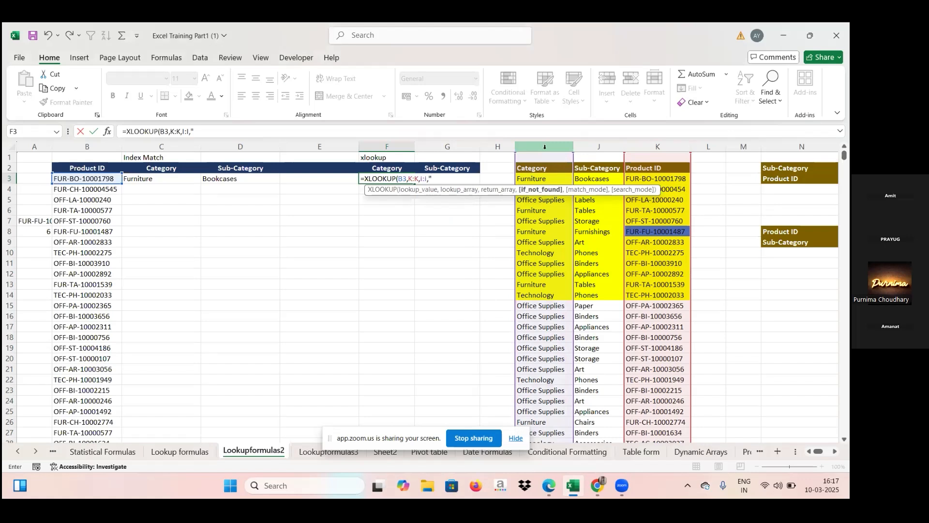
key(Caps_Lock)
text(N)
key(Caps_Lock)
text(o)
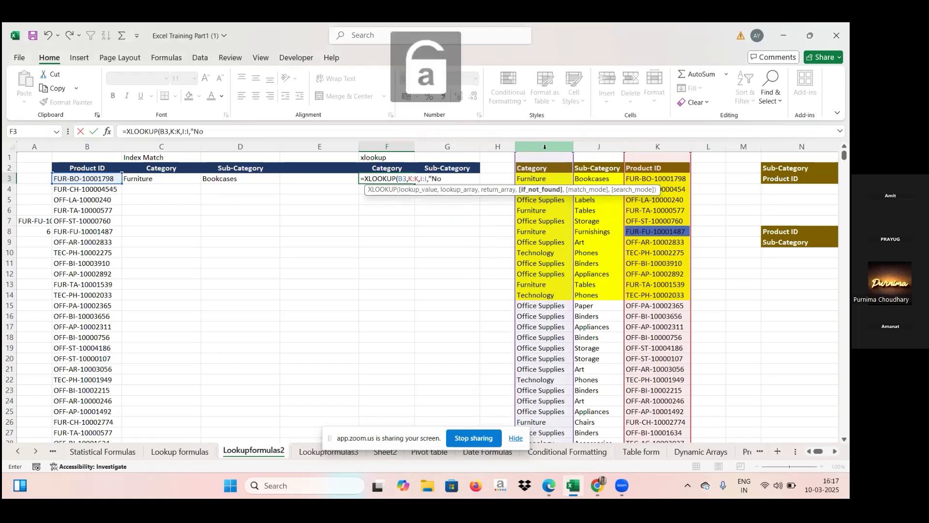
text(t)
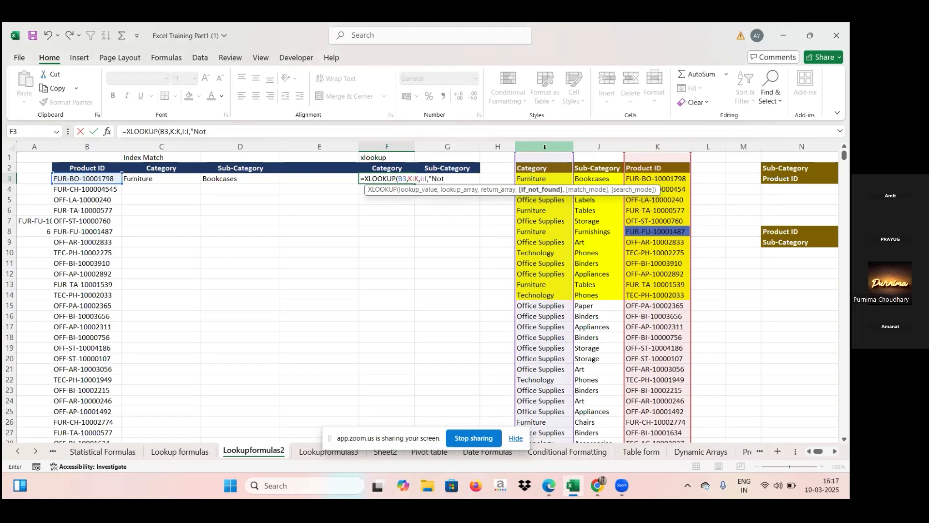
key(Caps_Lock)
text(A)
key(Caps_Lock)
text(vail"))
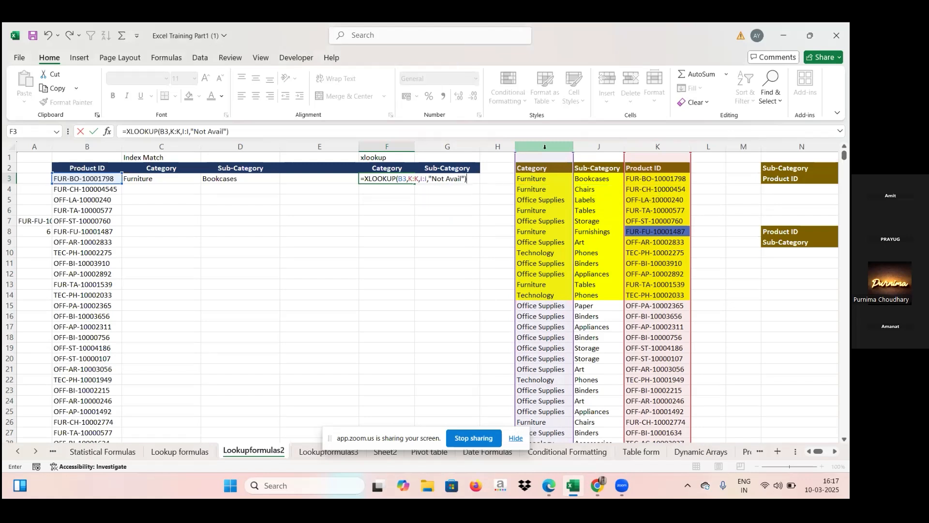
key(Return)
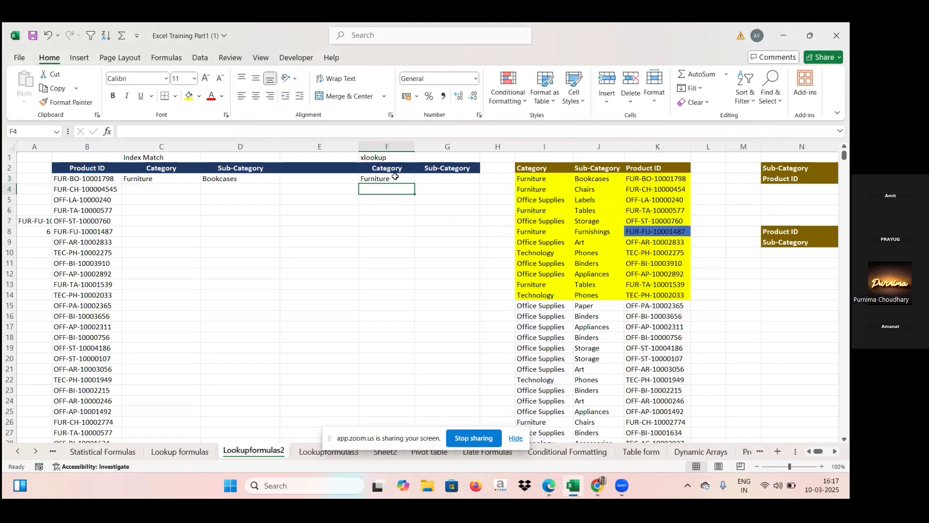
- Fill the XLOOKUP formula from F3 down to row 27 and the INDEX-MATCH formula from C3 down the whole Category column
click(395, 178)
drag(414, 183, 415, 432)
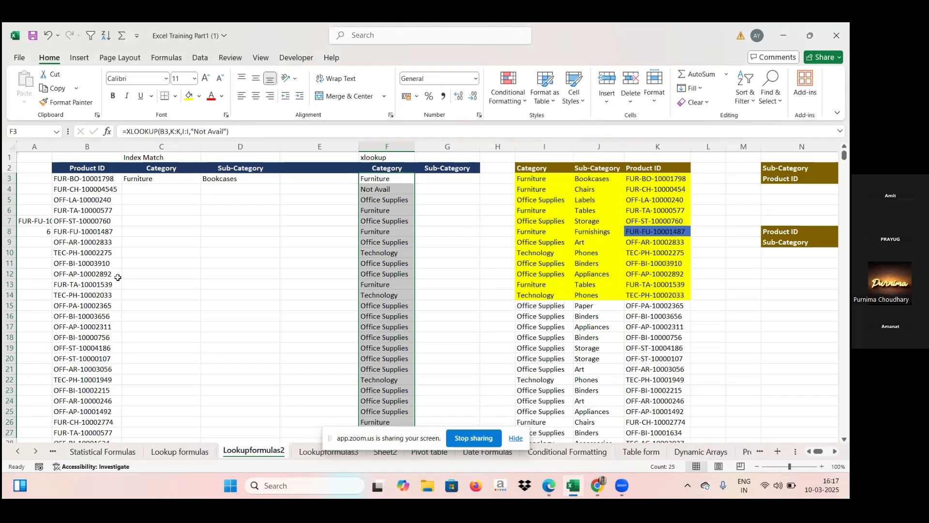
click(172, 177)
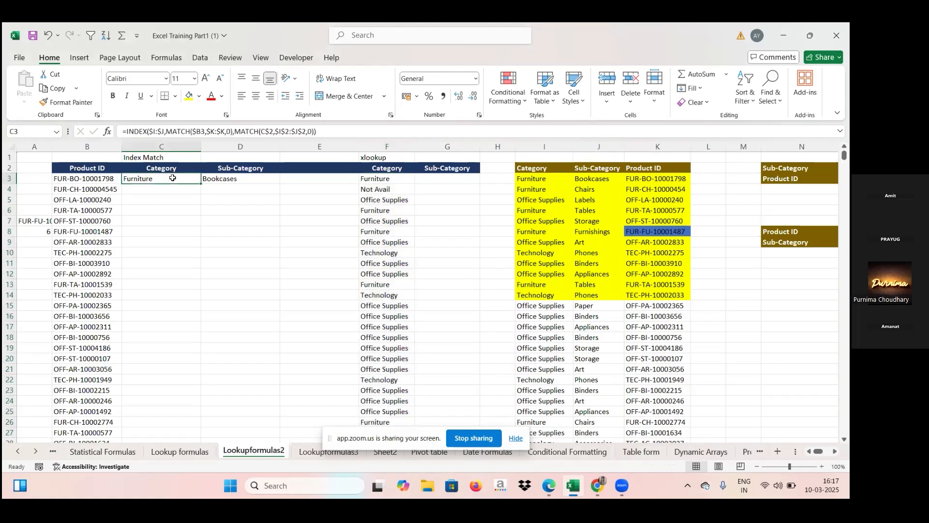
drag(201, 183, 201, 183)
double_click(201, 183)
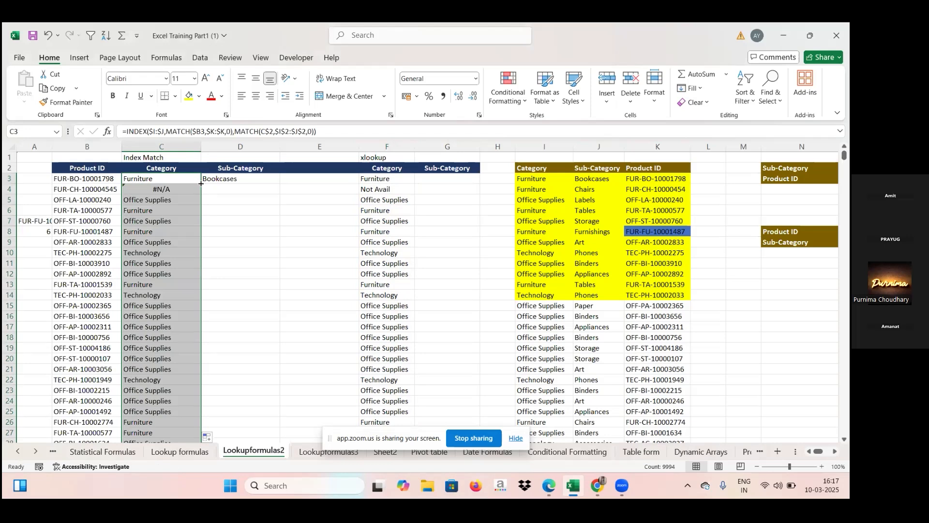
click(309, 296)
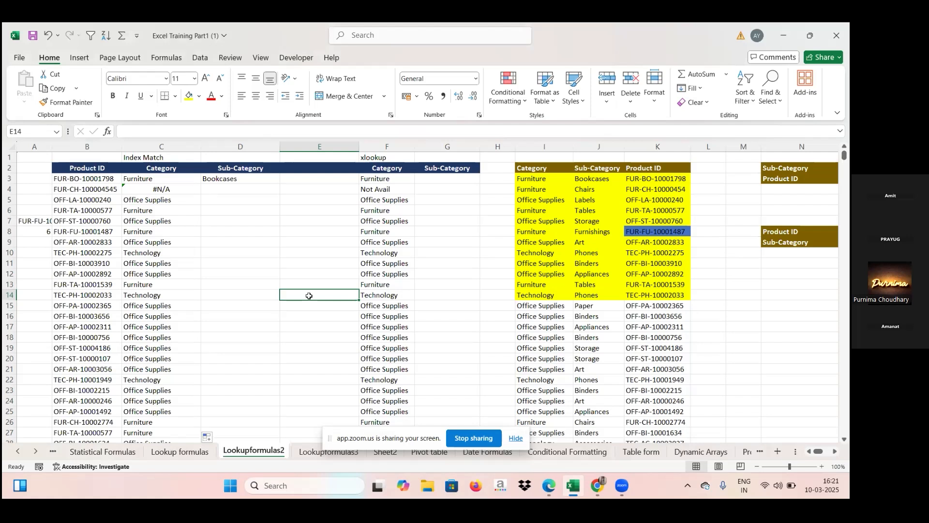
click(241, 178)
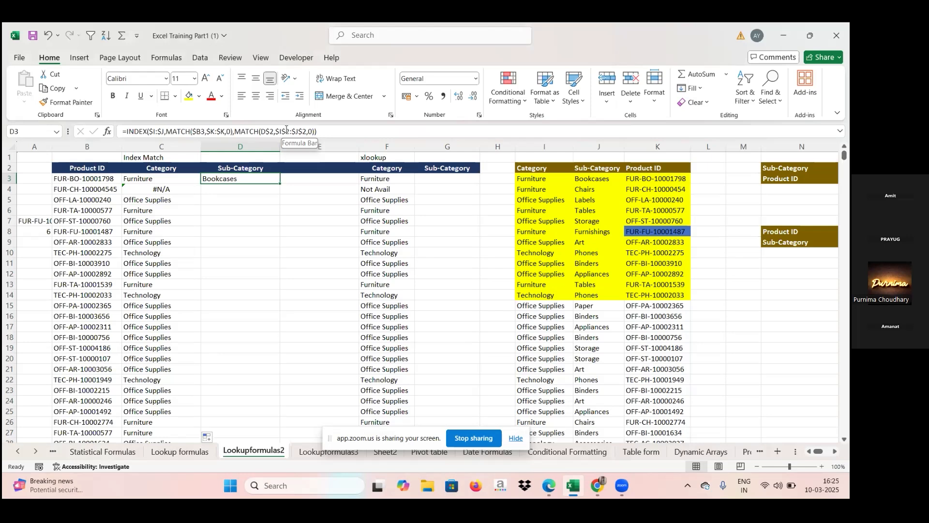
click(131, 178)
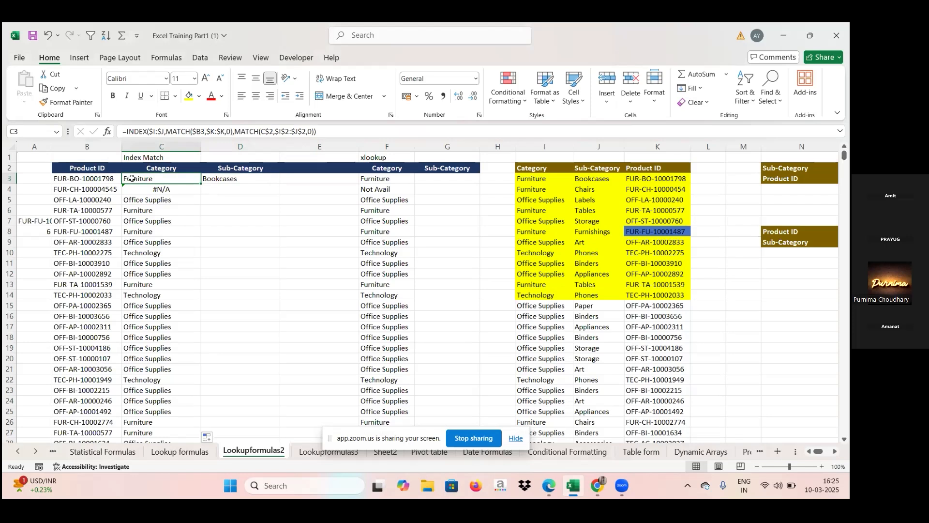
click(311, 179)
text(=)
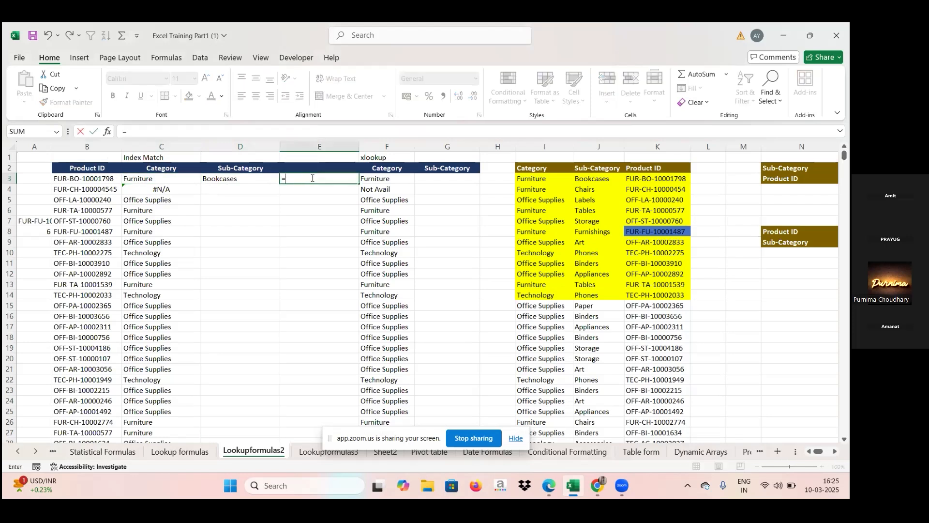
text(index)
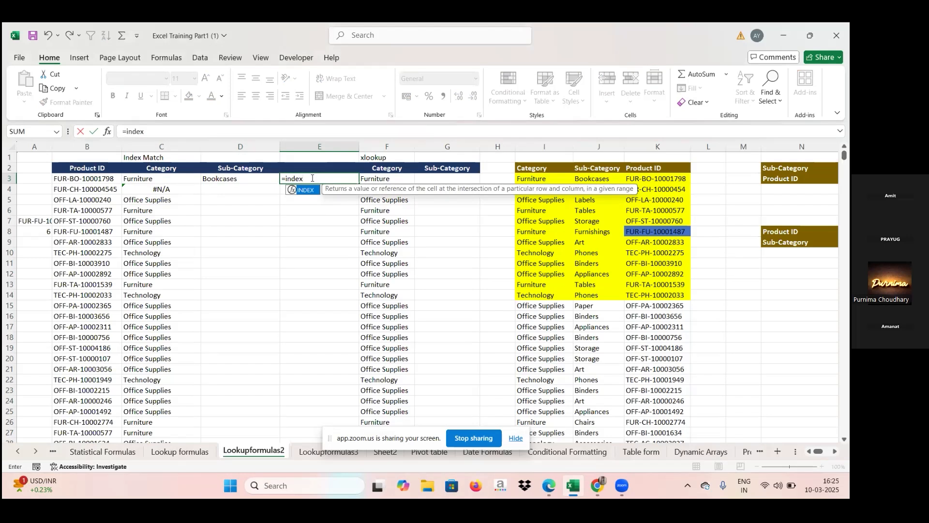
text(()
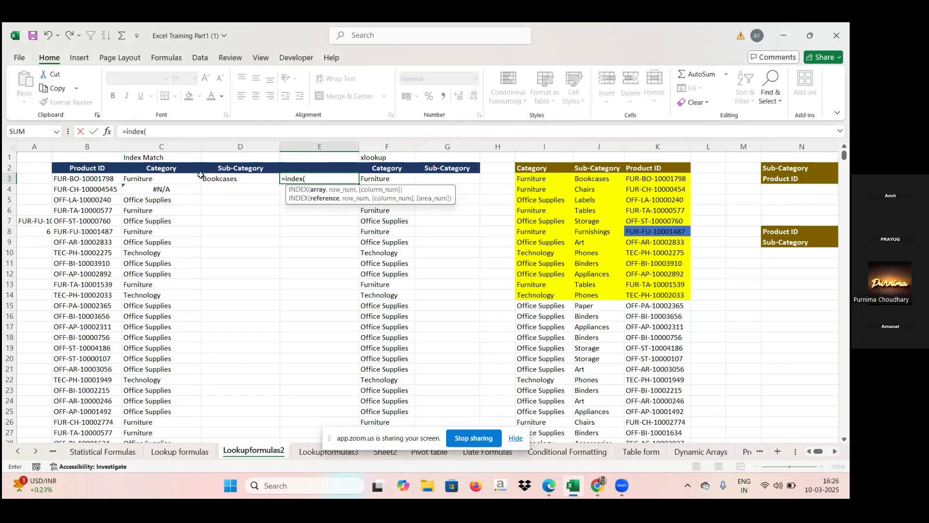
key(BackSpace)
key(Escape)
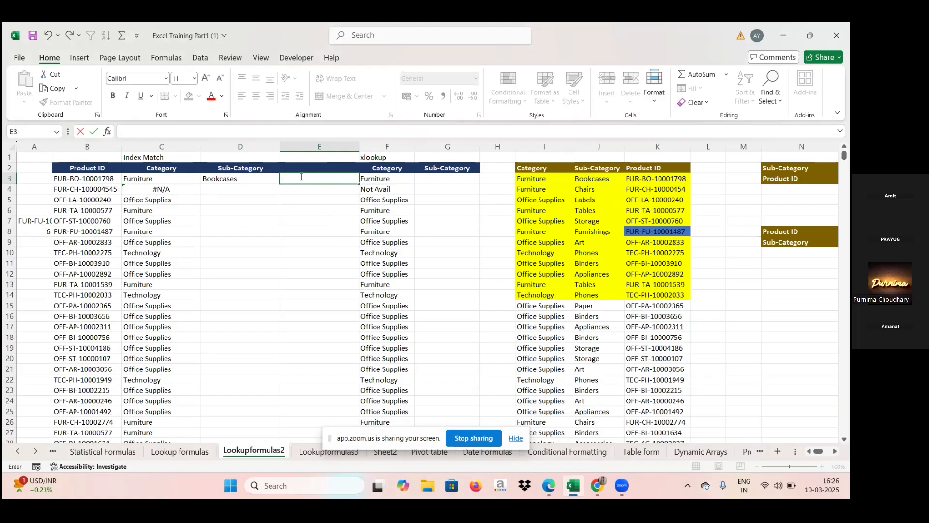
- Clear the INDEX-MATCH formulas from Sub-Category cell D3 and from Category cells C3 through C25
click(221, 177)
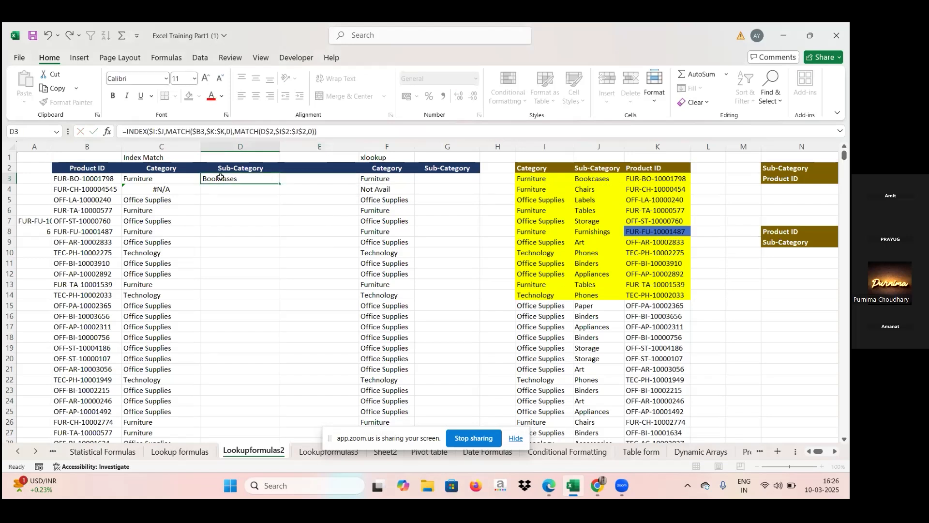
double_click(221, 177)
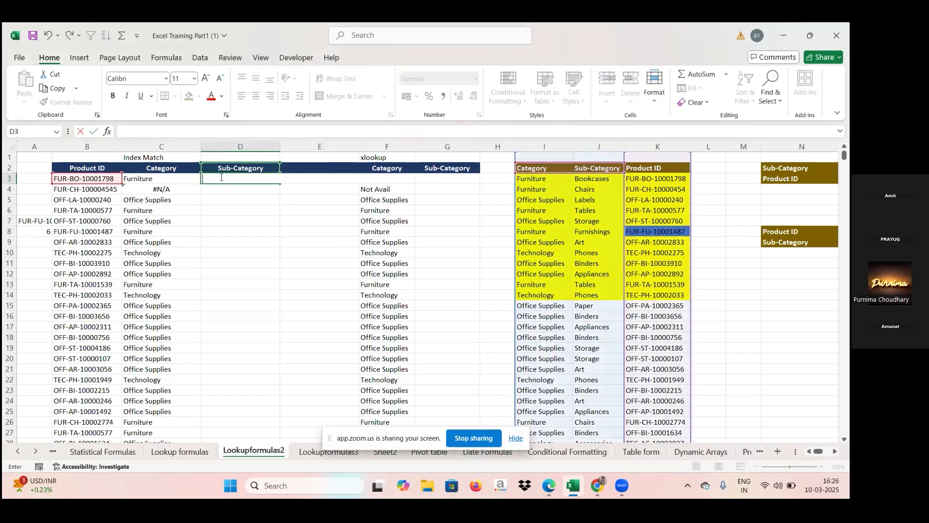
click(151, 179)
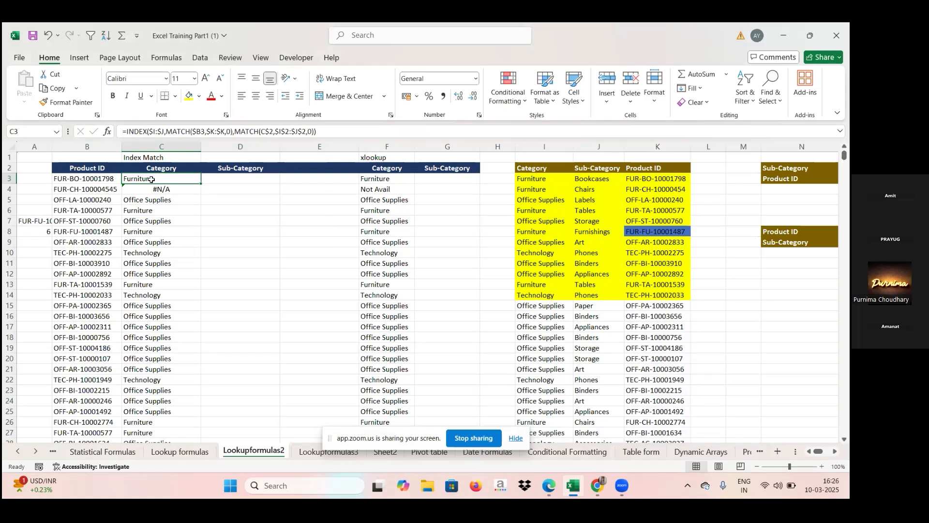
key(Delete)
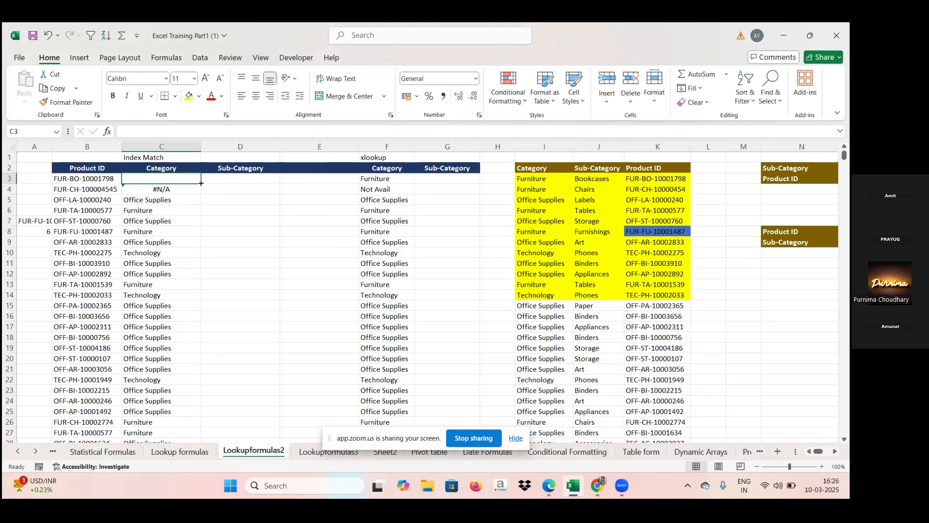
click(231, 178)
click(177, 175)
drag(201, 183, 200, 416)
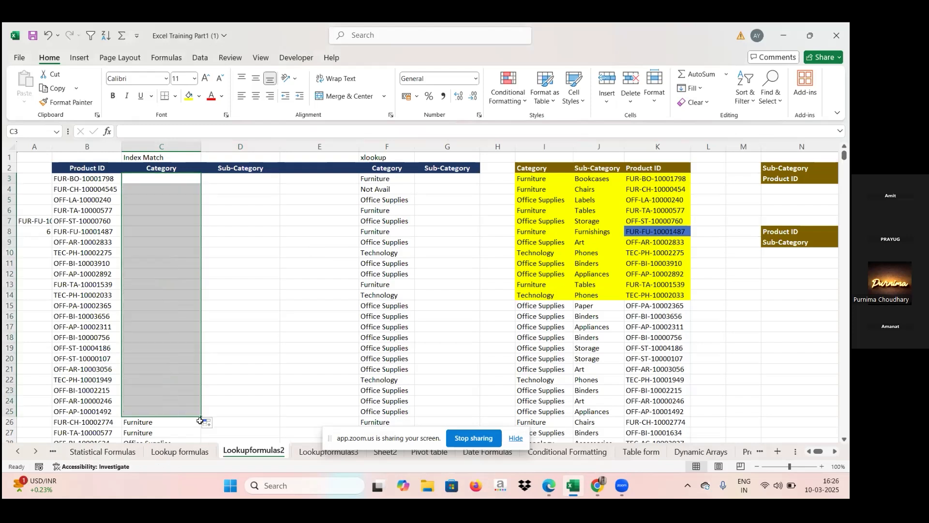
- Start an INDEX formula in C3 with the whole Category column I as the array
click(141, 179)
text(=)
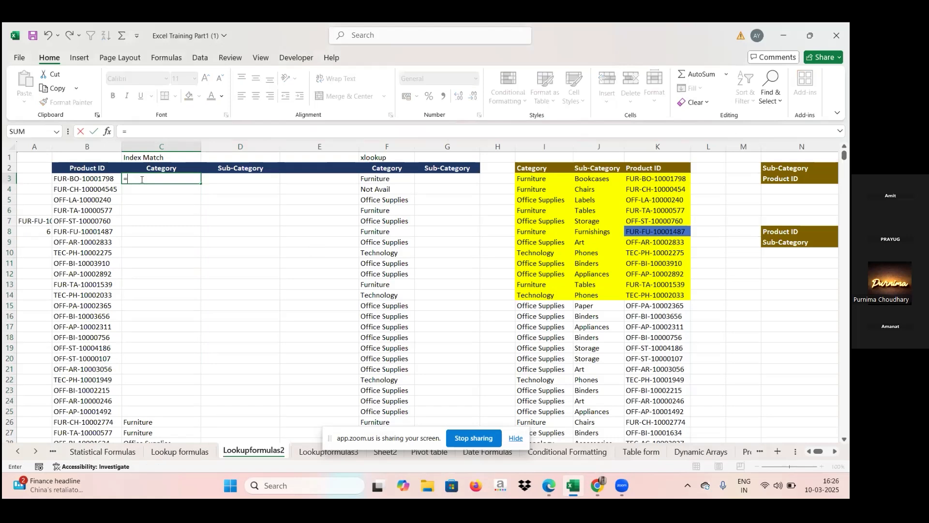
text(inde)
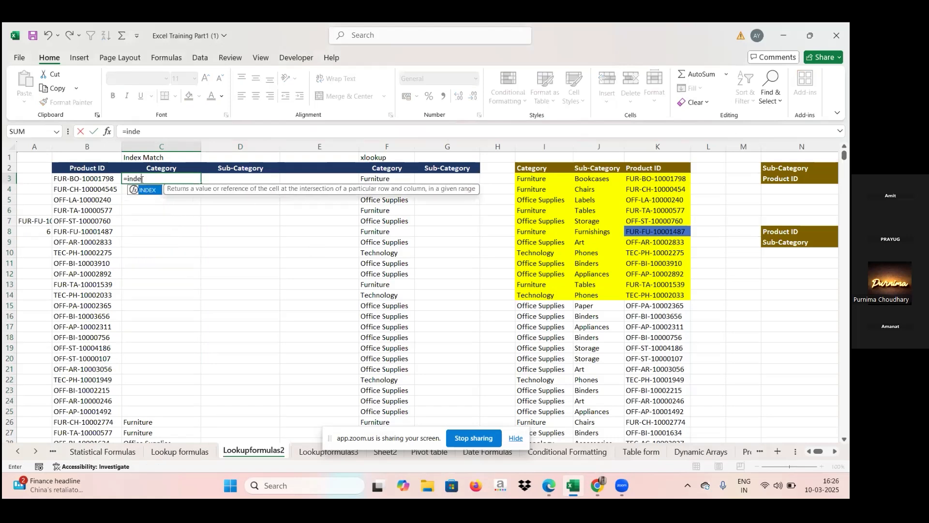
text(x()
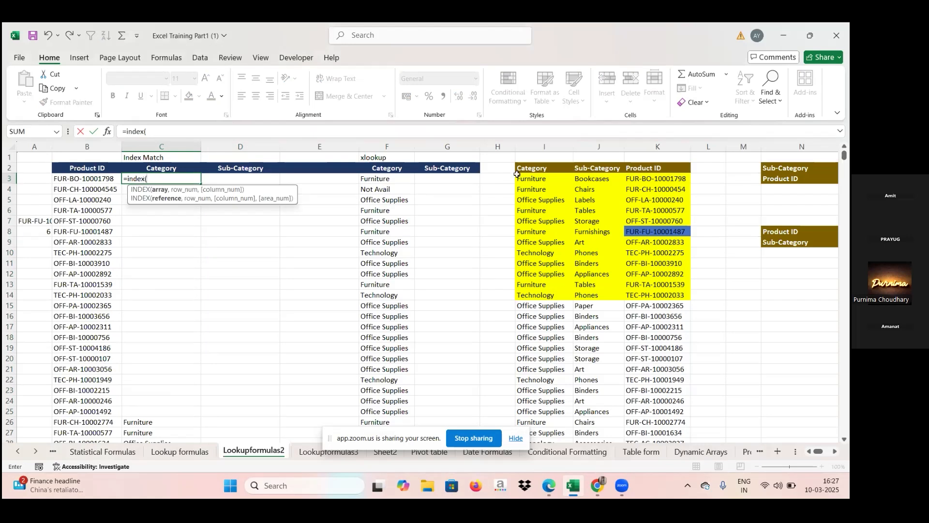
click(563, 144)
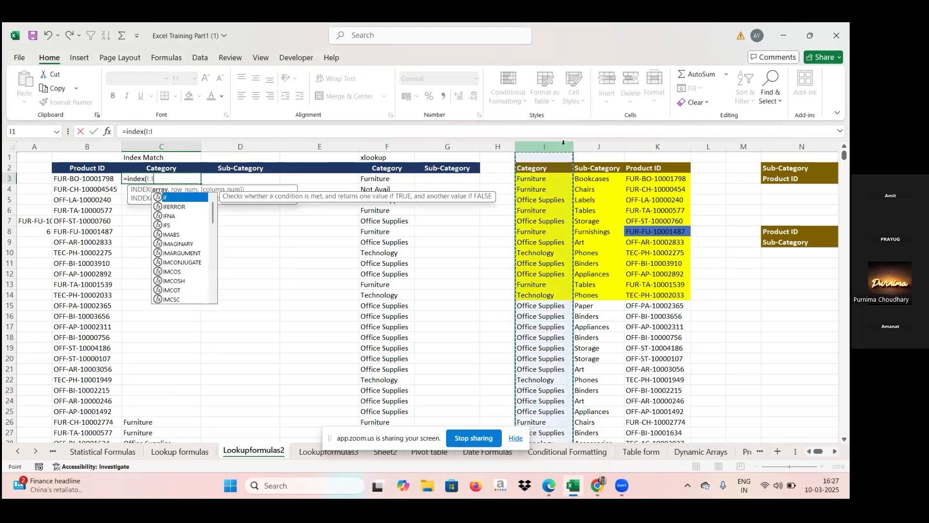
text(,)
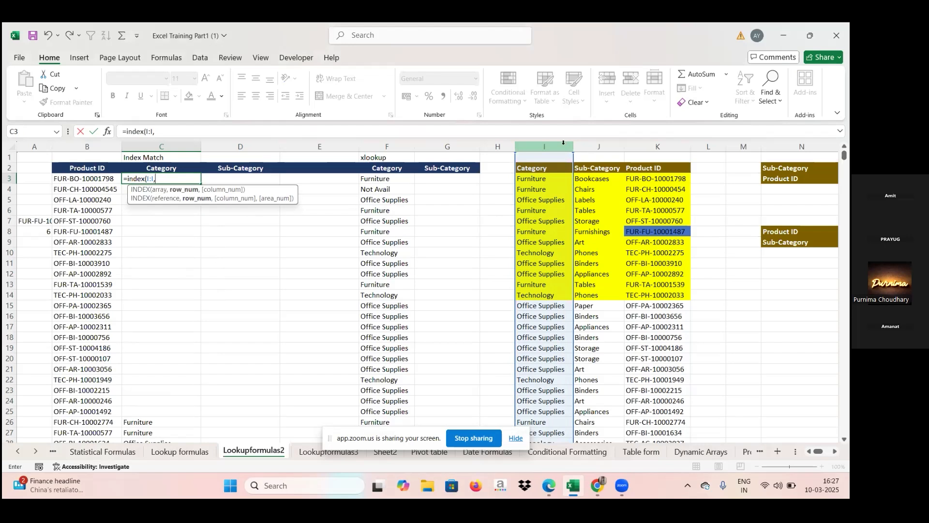
- Add a MATCH function as the row number, looking up B3 in column K with exact match type 0
text(m)
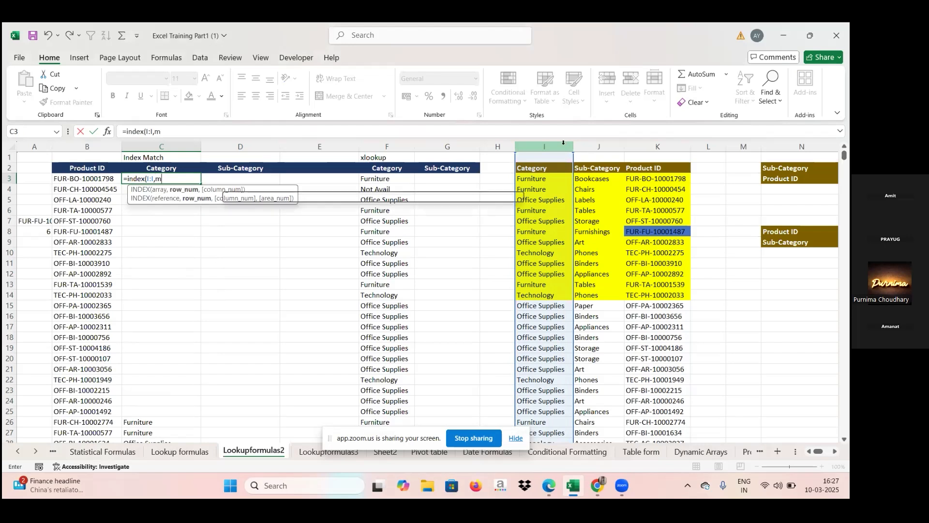
text(atch()
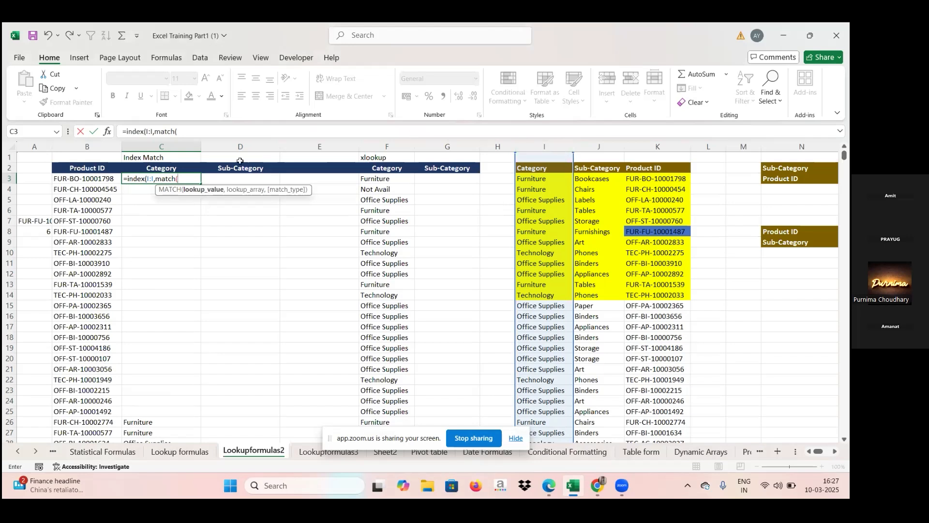
click(105, 178)
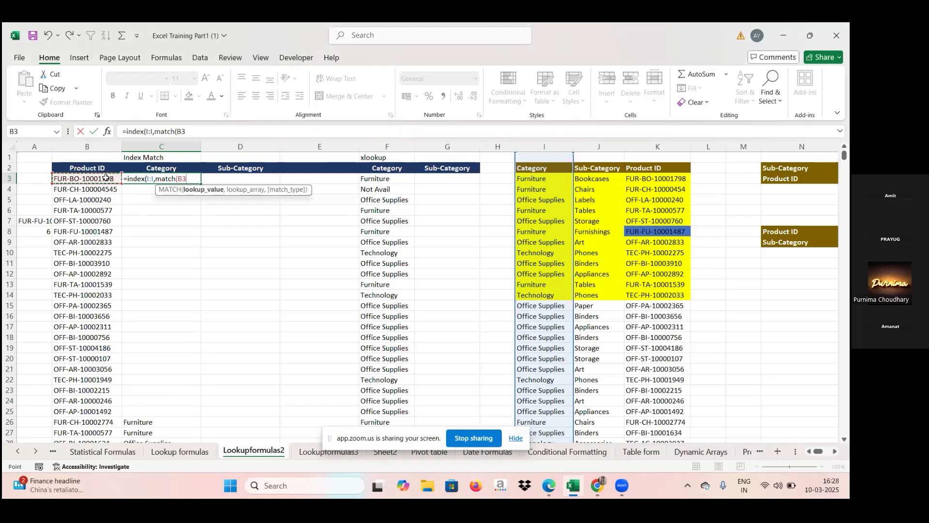
text(,)
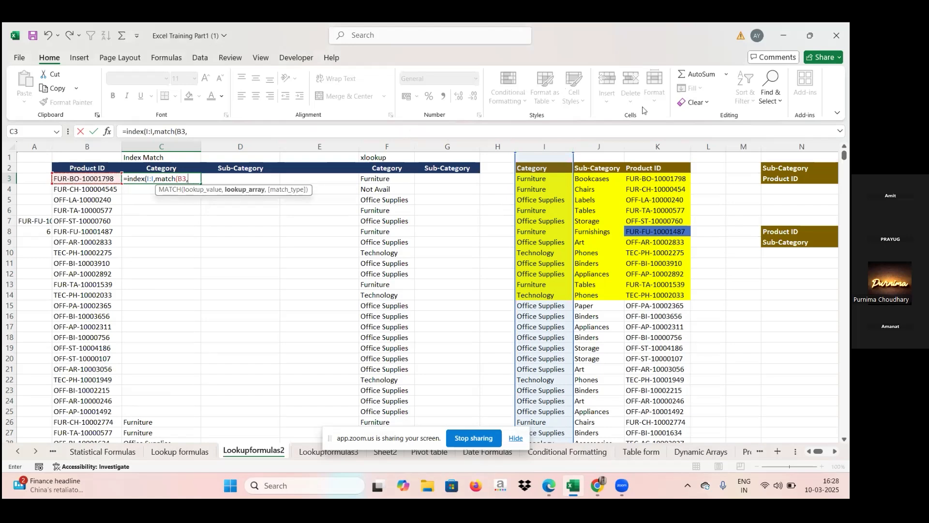
click(657, 144)
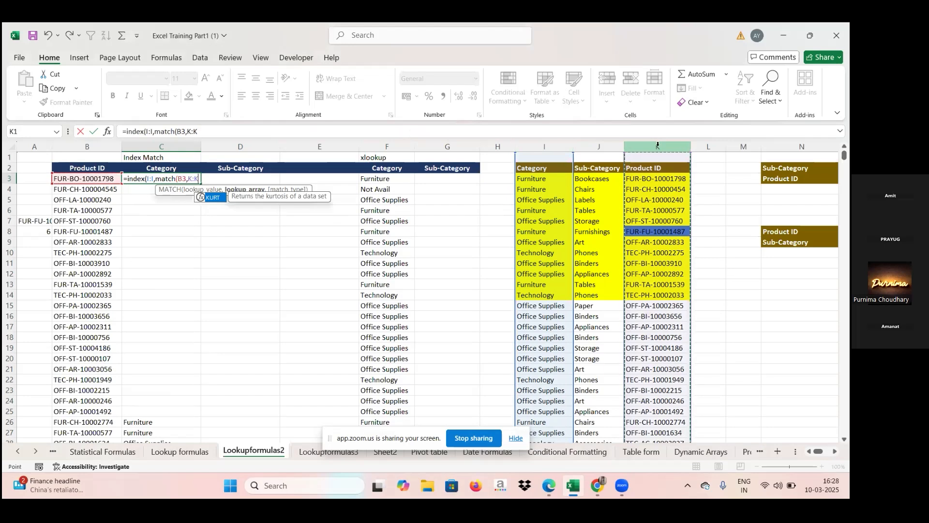
text(,)
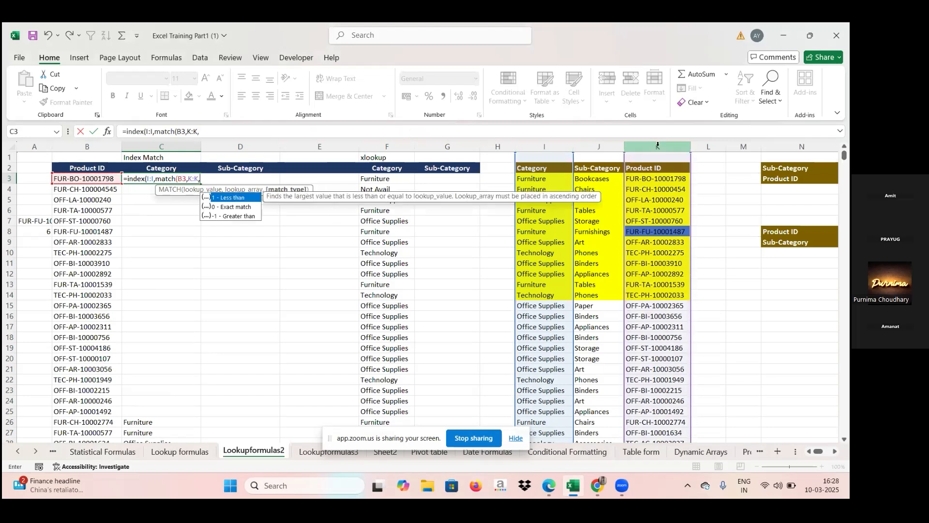
text(0)
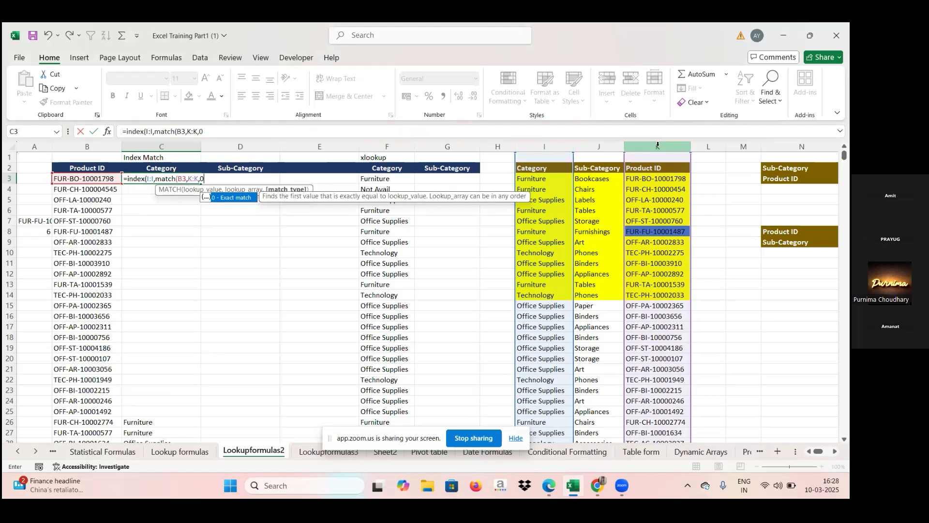
text())
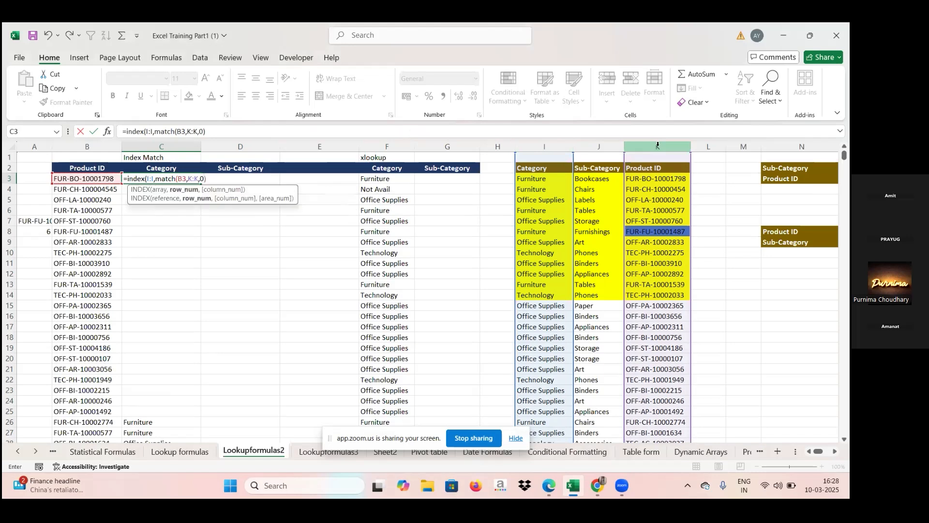
- Try completing the INDEX formula in C3 with 2 as the column number
text(,)
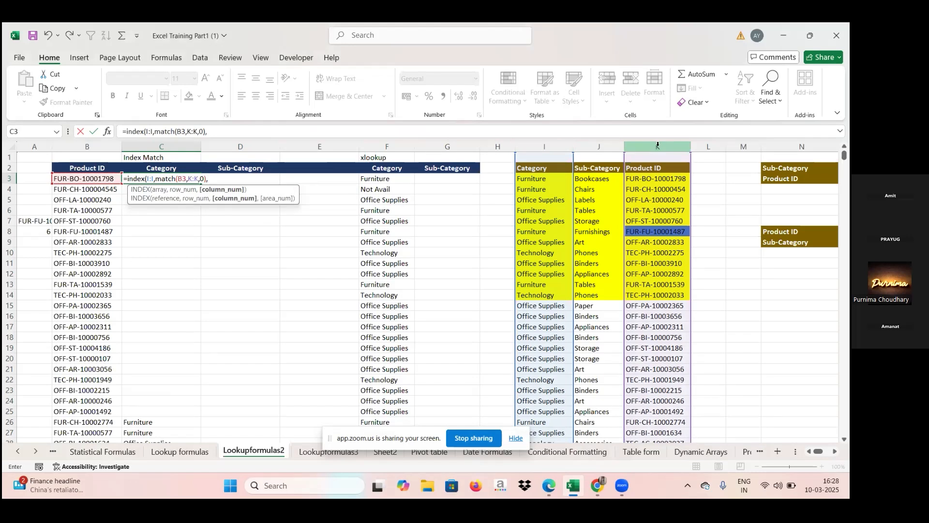
text(2))
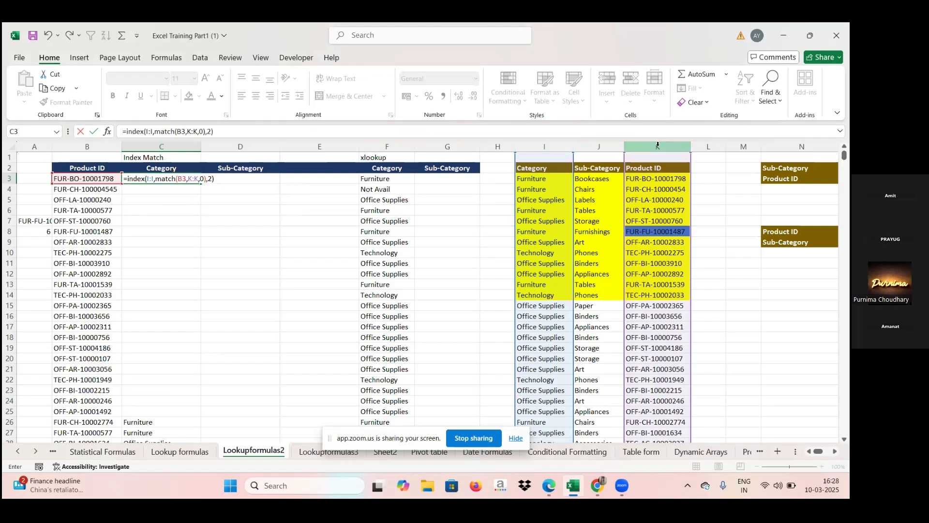
key(Return)
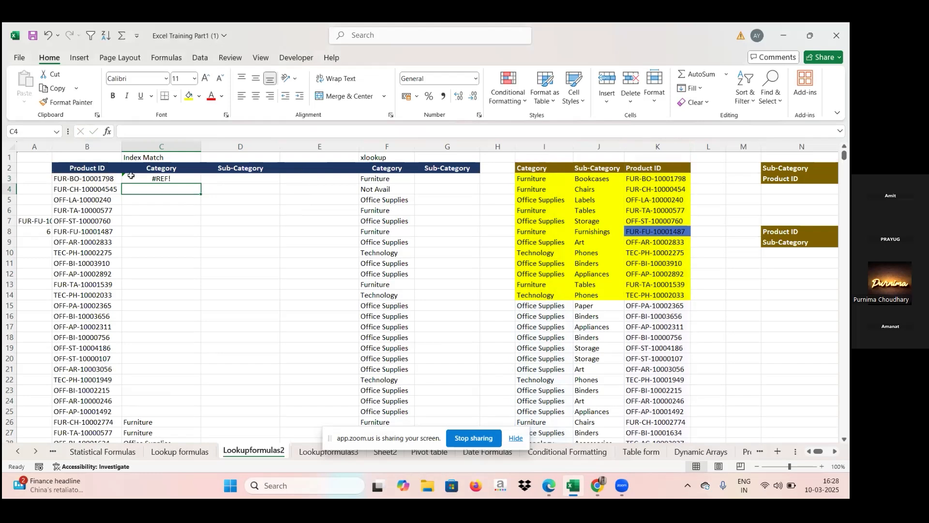
- Remove the column number argument from C3's formula, leaving =INDEX(I:I,MATCH(B3,K:K,0))
click(168, 177)
double_click(168, 178)
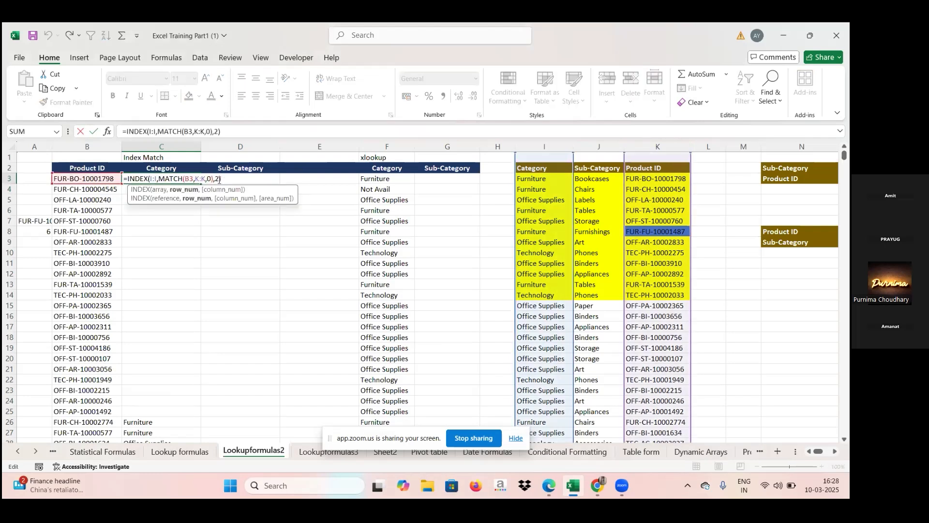
click(219, 179)
key(BackSpace)
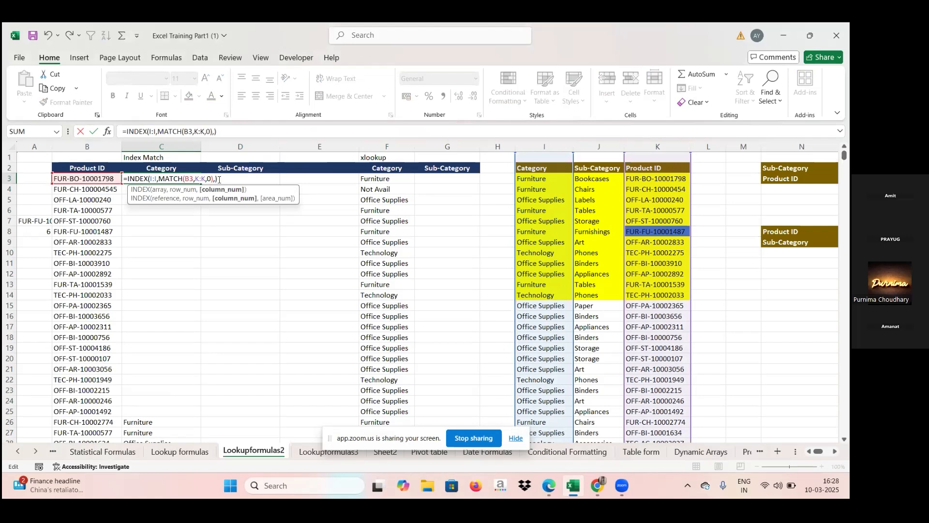
key(Right)
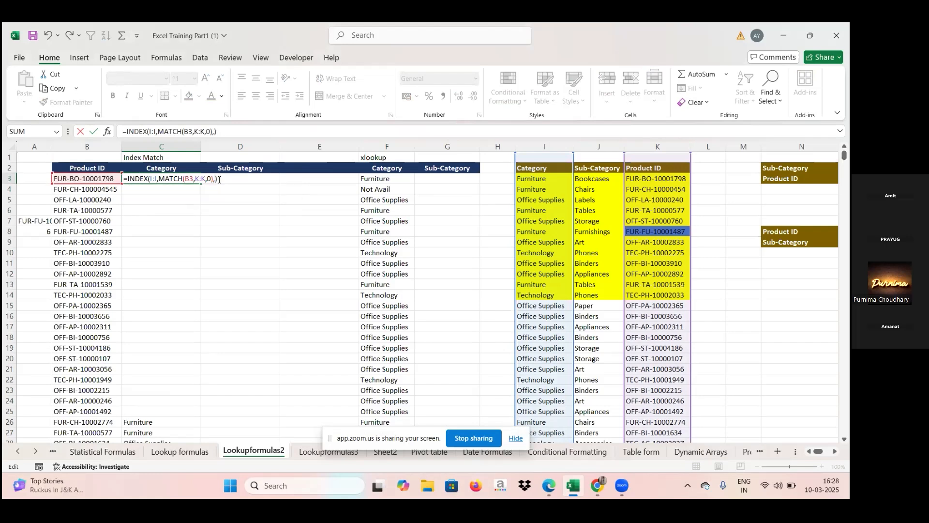
key(BackSpace)
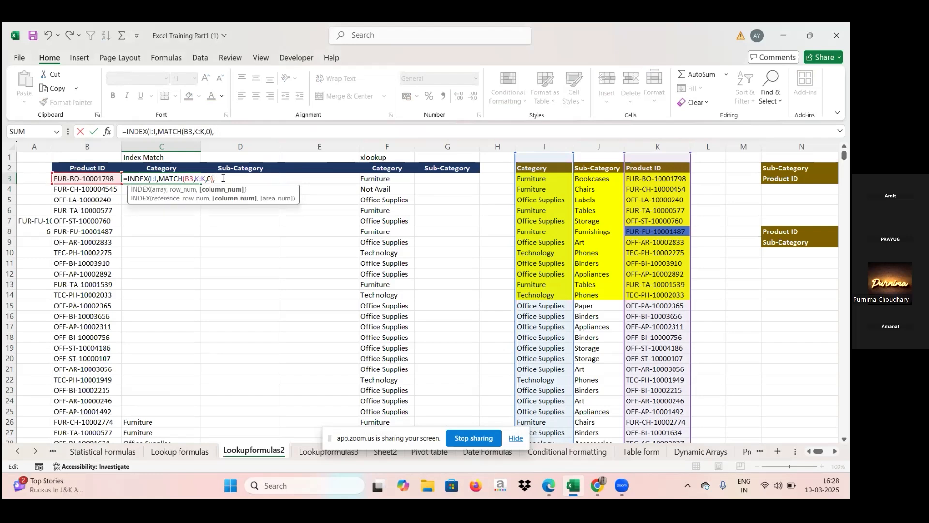
key(BackSpace)
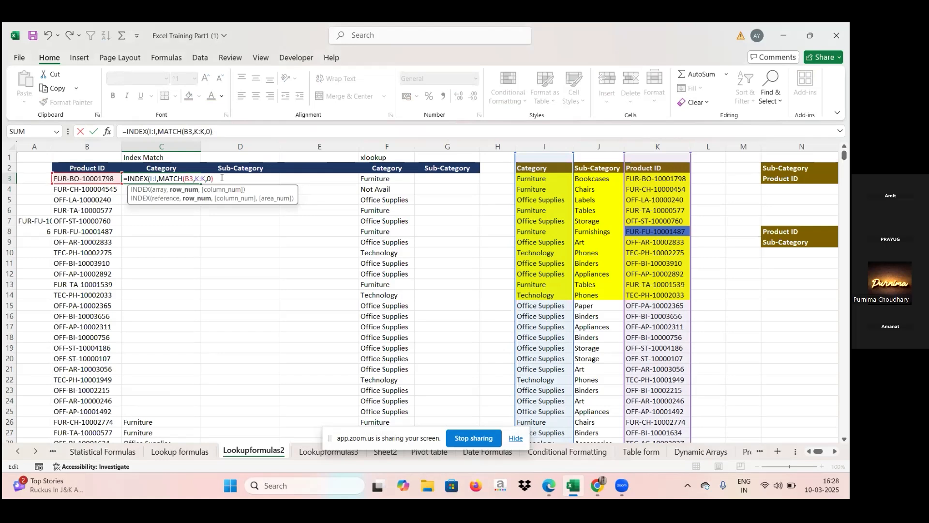
text(,)
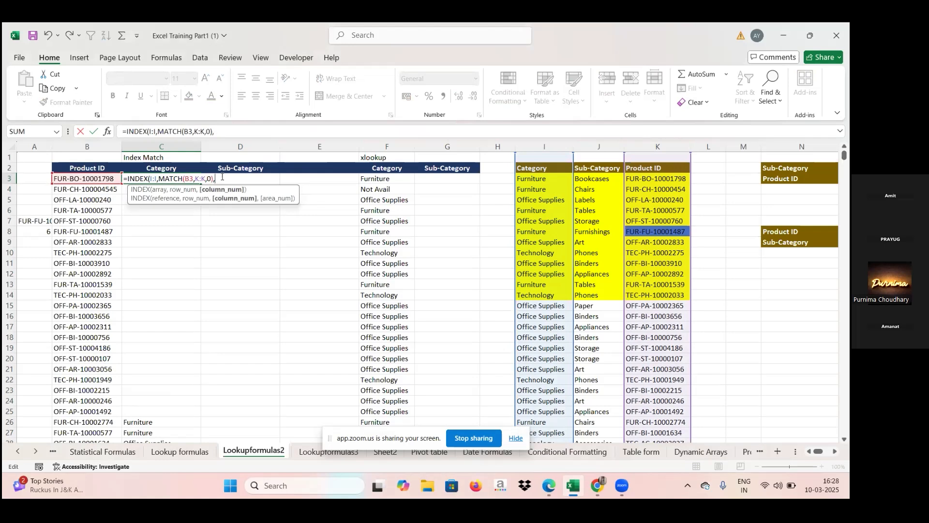
key(BackSpace)
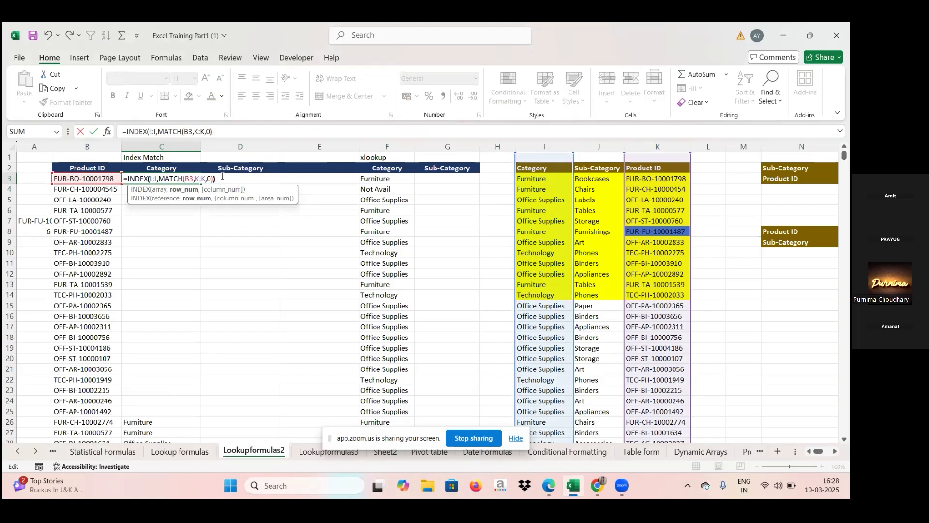
text())
key(Return)
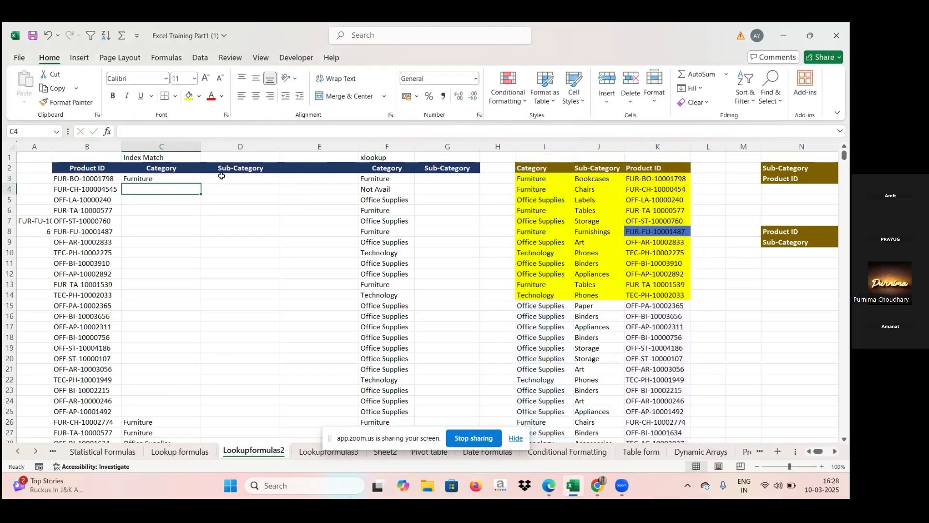
- Fill the INDEX-MATCH formula from C3 down the Category column through row 25
click(180, 179)
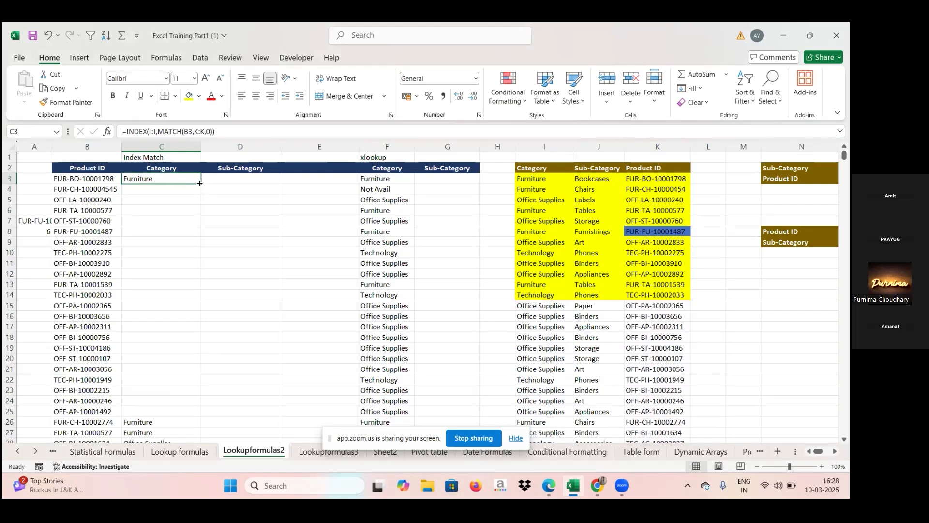
double_click(200, 183)
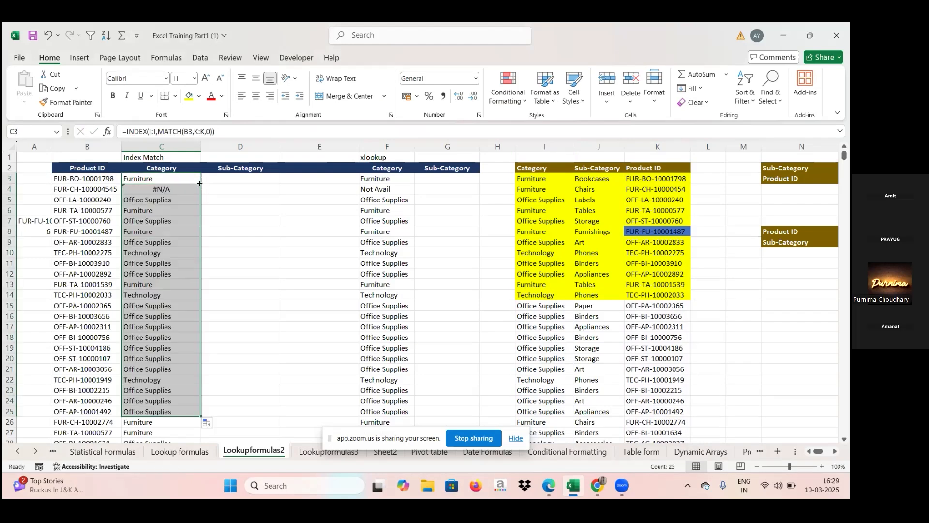
click(224, 180)
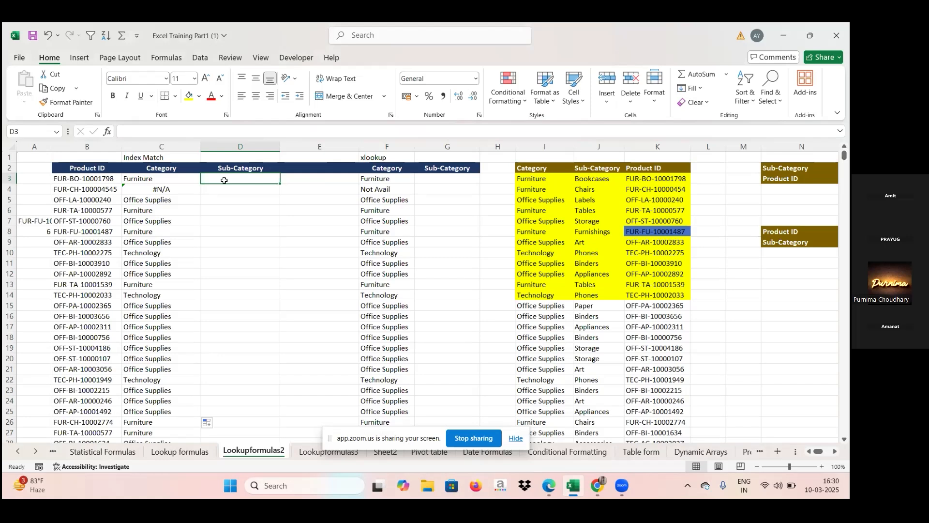
click(172, 180)
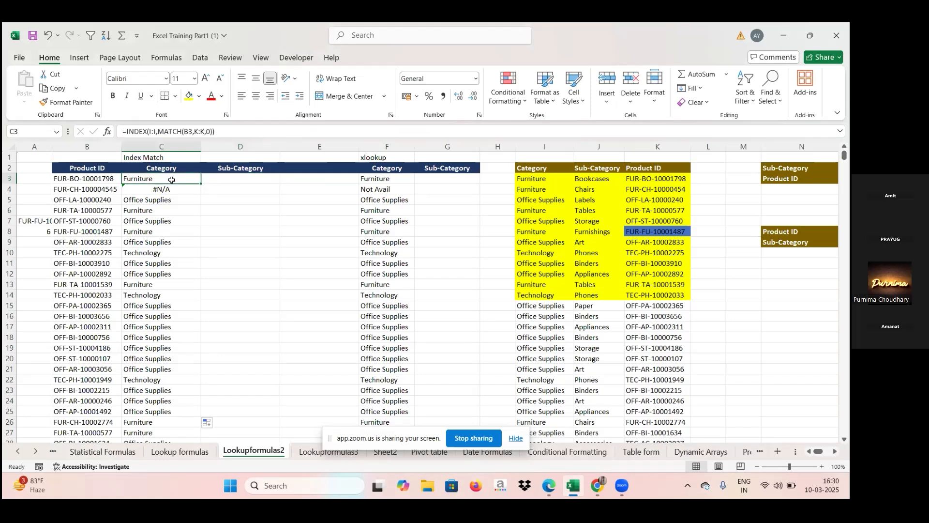
click(233, 177)
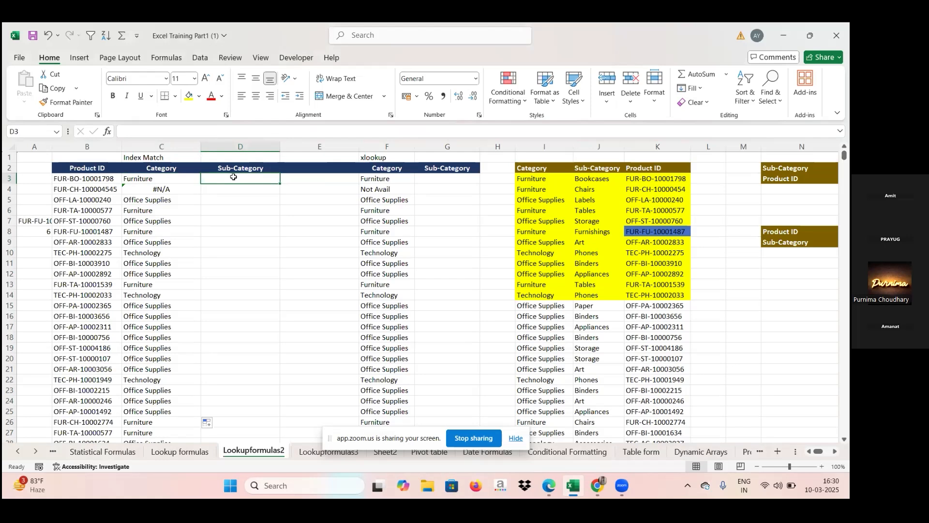
text(=)
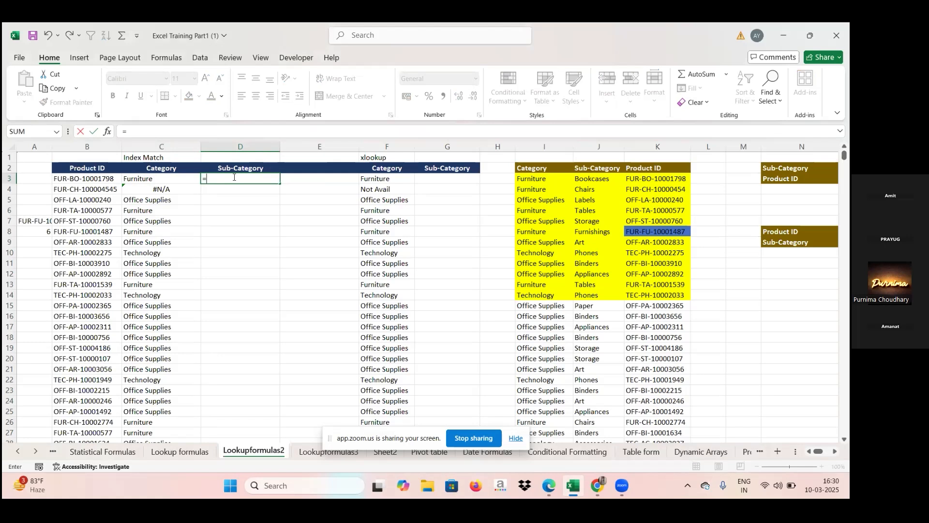
text(inexx)
key(BackSpace)
key(BackSpace)
key(BackSpace)
key(BackSpace)
key(BackSpace)
key(BackSpace)
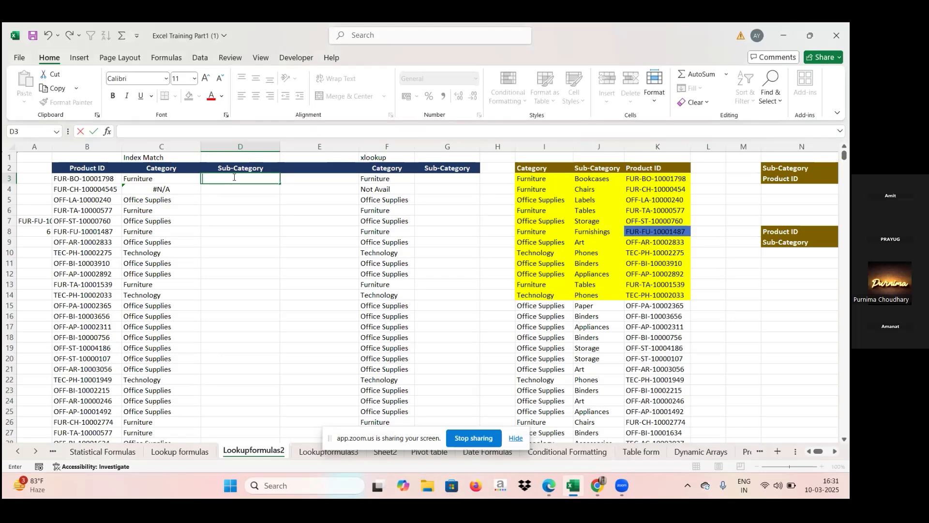
- Change the INDEX array in C3's formula to the absolute column range $I:$J
click(172, 177)
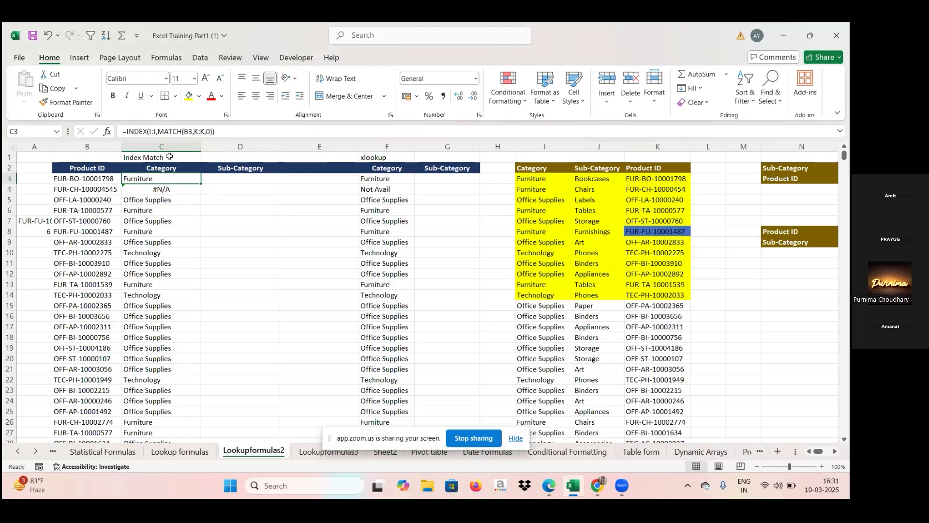
click(156, 132)
key(Delete)
text(j)
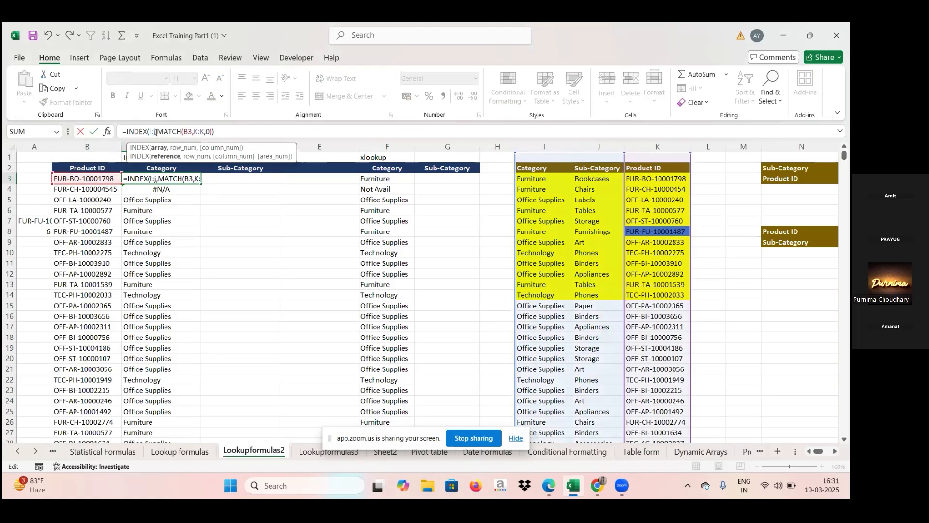
key(F4)
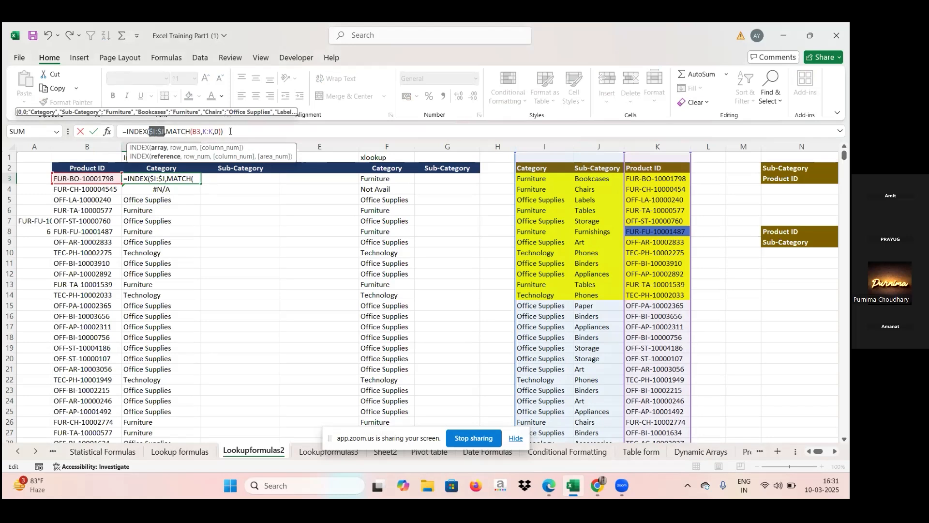
- Lock the MATCH arguments in C3's formula as $B3 for the lookup value and $K:$K for the lookup array
click(193, 131)
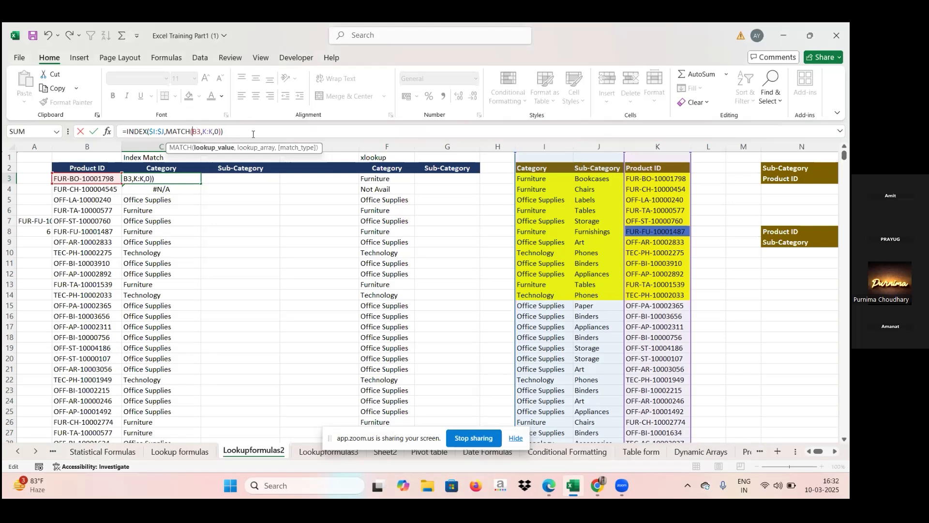
key(F4)
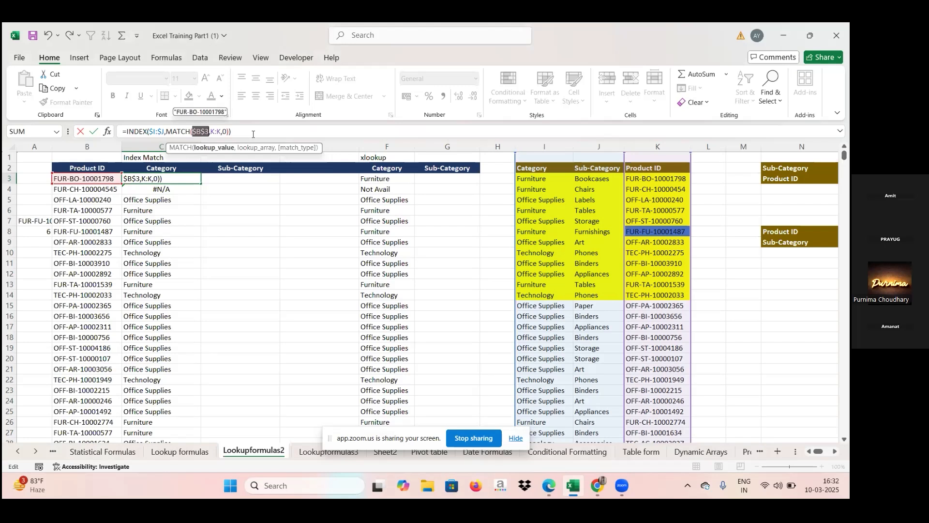
key(F4)
key(F4)
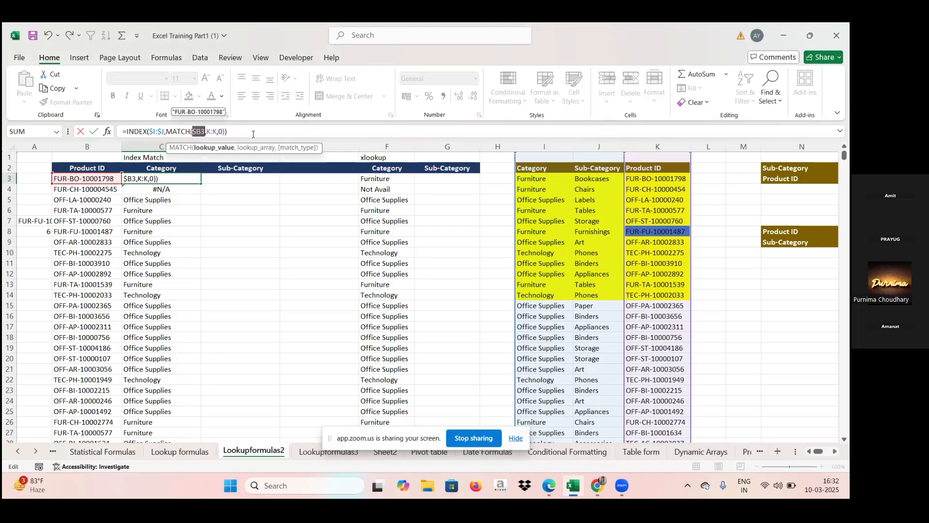
click(216, 131)
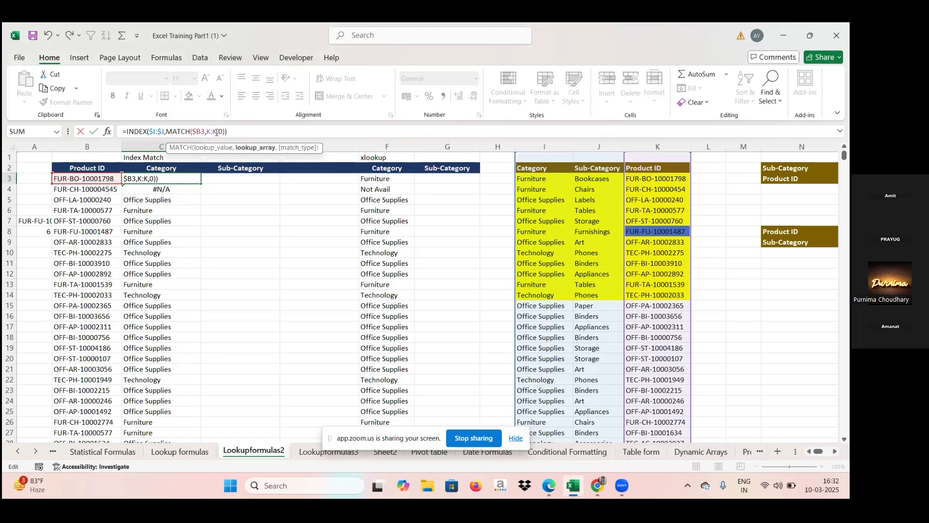
key(F4)
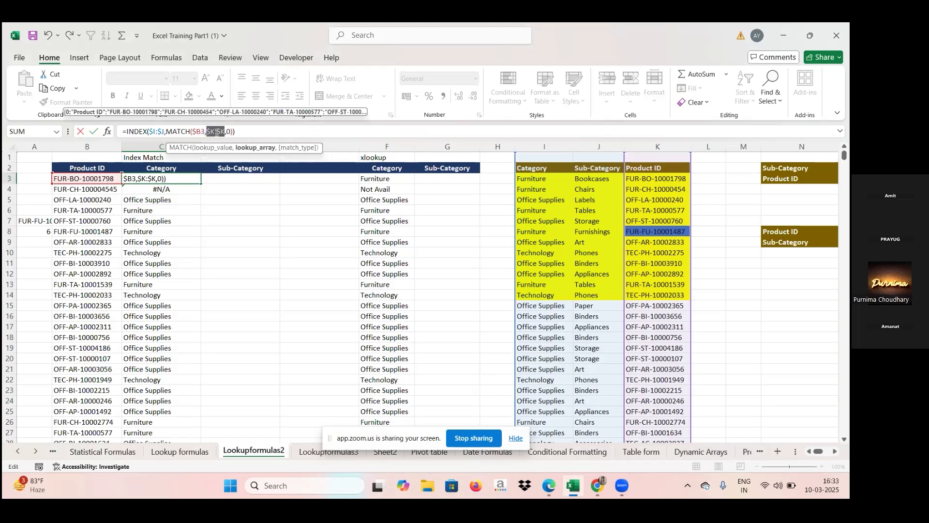
key(Return)
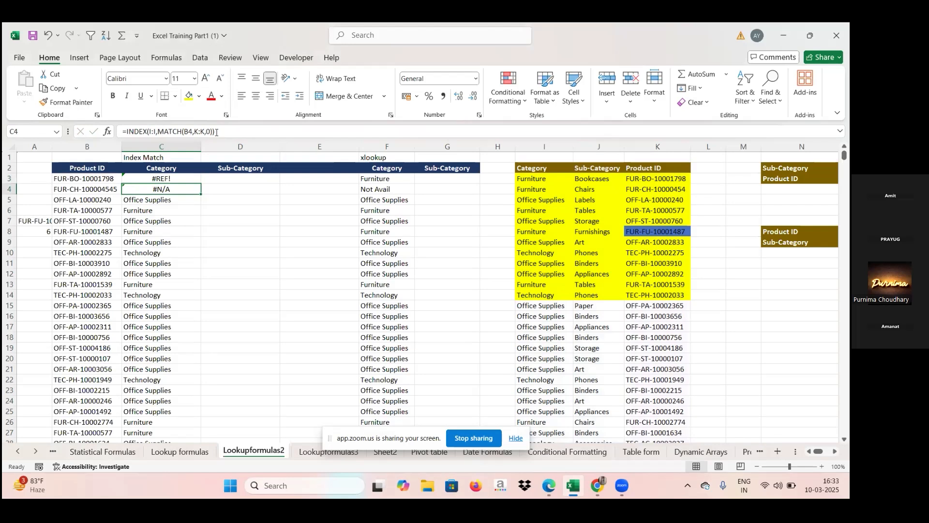
- Try adding 1,2 as extra arguments after the MATCH function in C3's INDEX formula
click(181, 178)
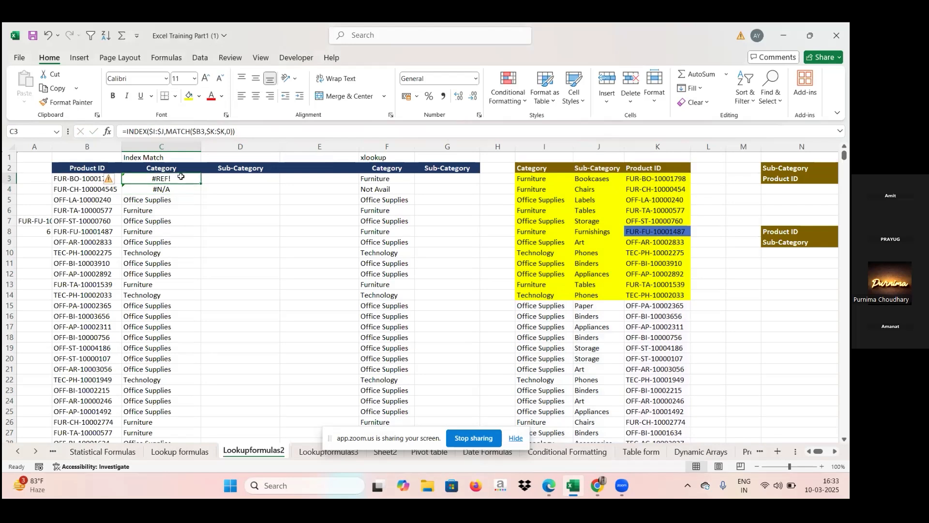
click(233, 131)
text(,)
text(1,2)
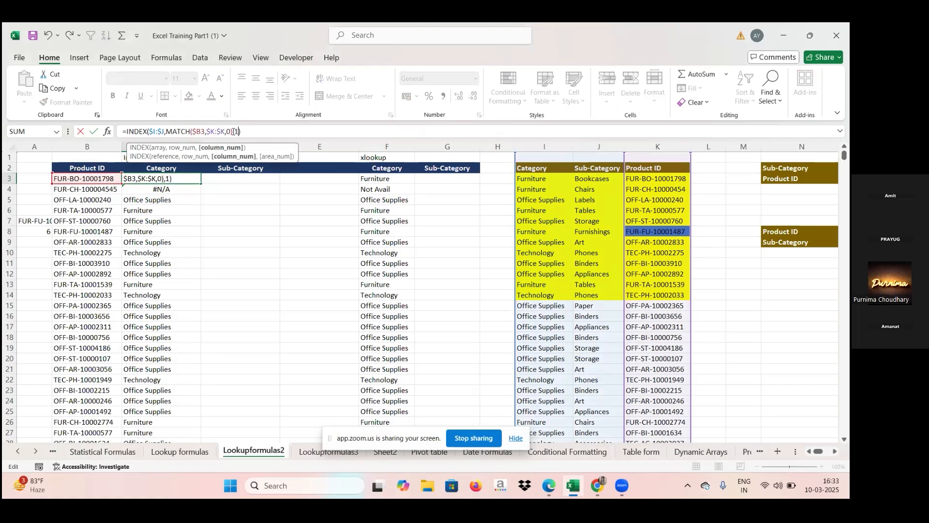
key(Return)
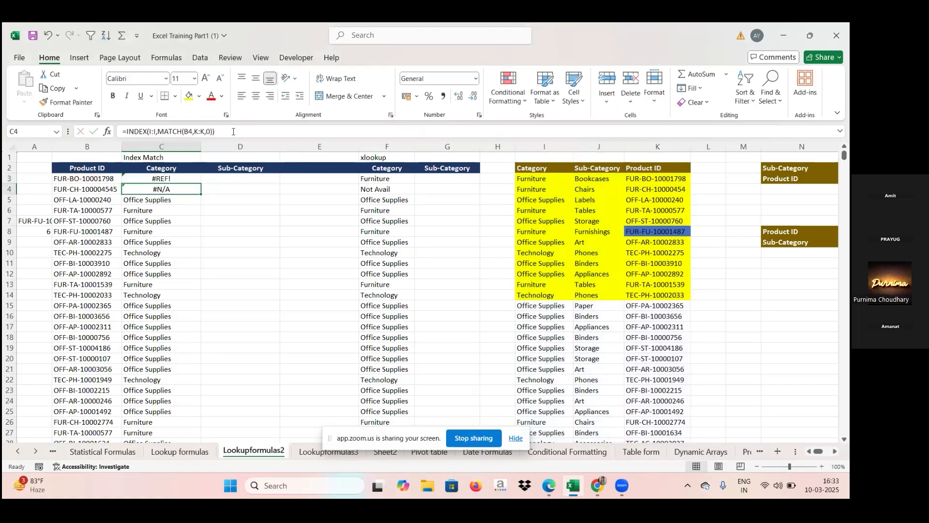
- Replace the INDEX array in C3's formula with the Category column, I:I
click(183, 180)
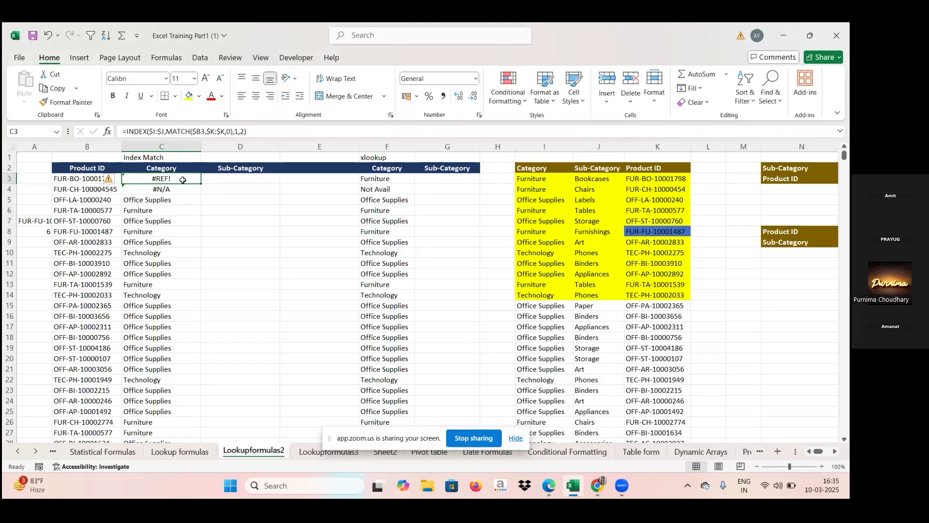
click(165, 131)
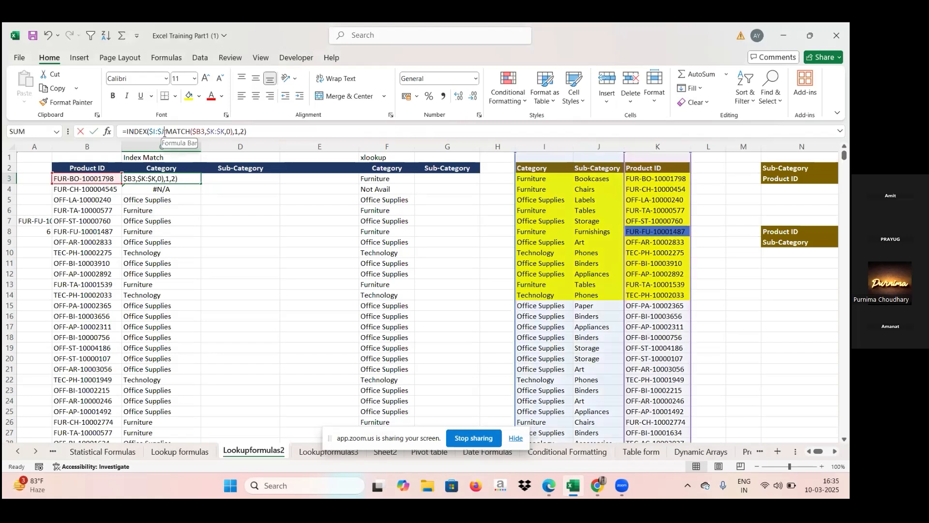
key(BackSpace)
key(BackSpace)
key(BackSpace)
key(BackSpace)
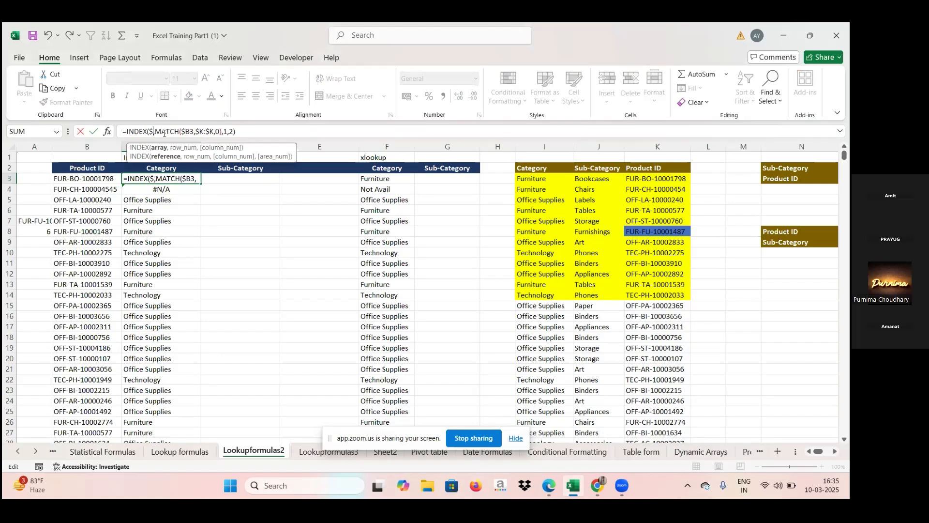
key(BackSpace)
click(555, 146)
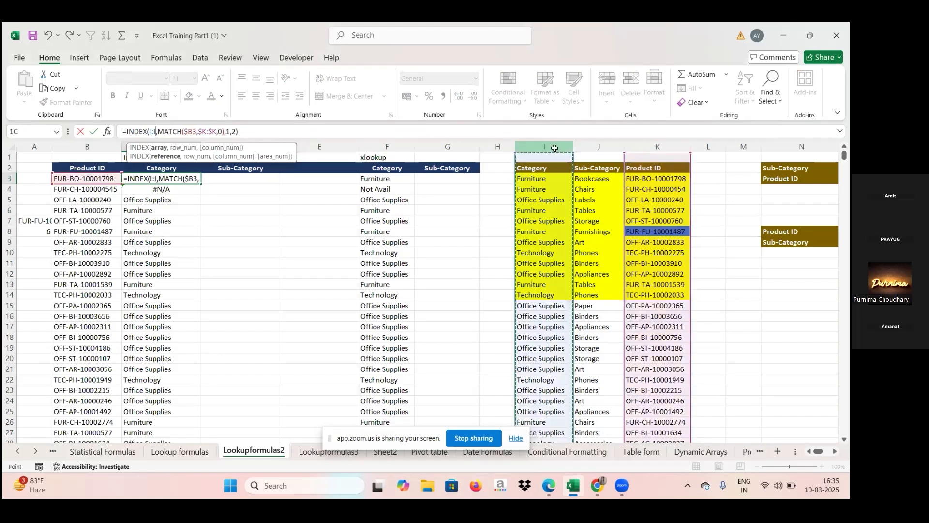
- Remove the extra 1,2 arguments from C3's formula, leaving =INDEX(I:I,MATCH($B3,$K:$K,0))
click(236, 133)
key(BackSpace)
key(BackSpace)
key(BackSpace)
key(BackSpace)
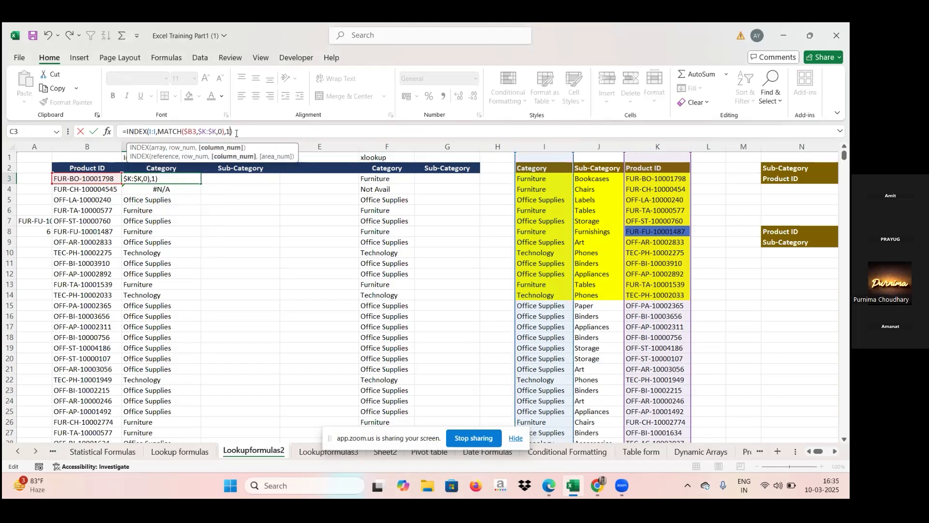
key(Return)
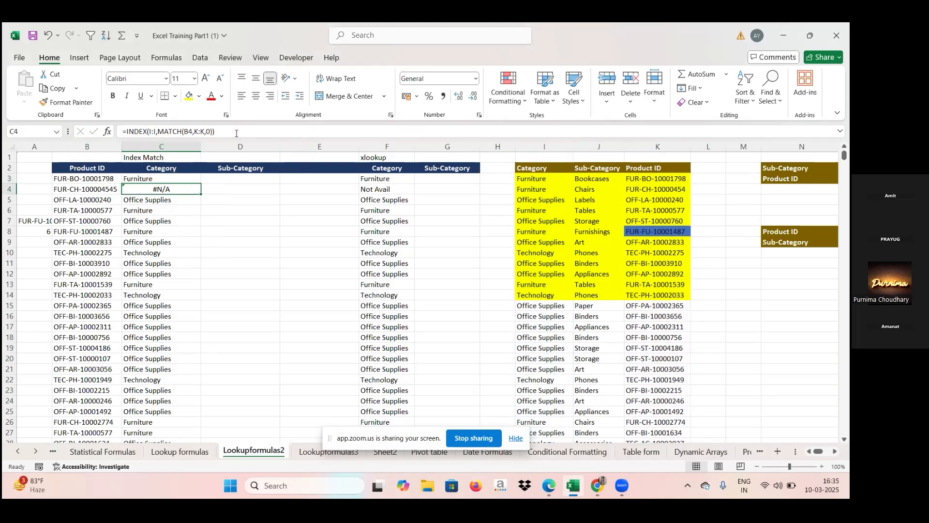
- Try to fill C3's formula across into the Sub-Category cell D3
click(157, 179)
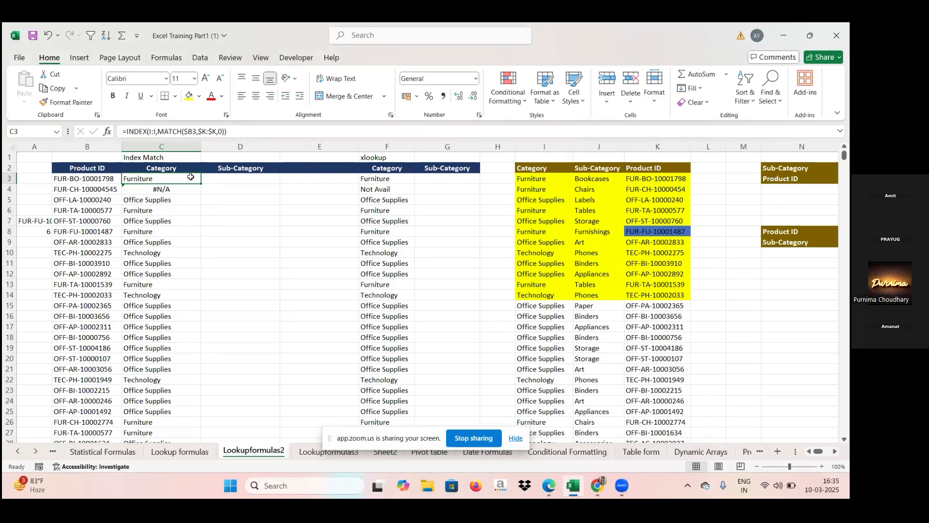
drag(201, 183, 233, 186)
drag(201, 184, 201, 185)
click(210, 178)
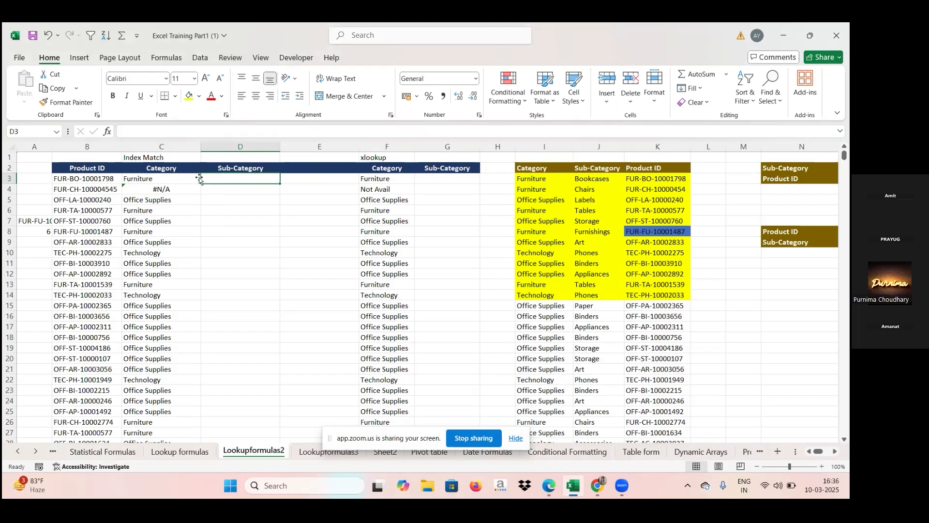
- Review the references in C3's formula and fill it down the Category column through row 10
click(174, 178)
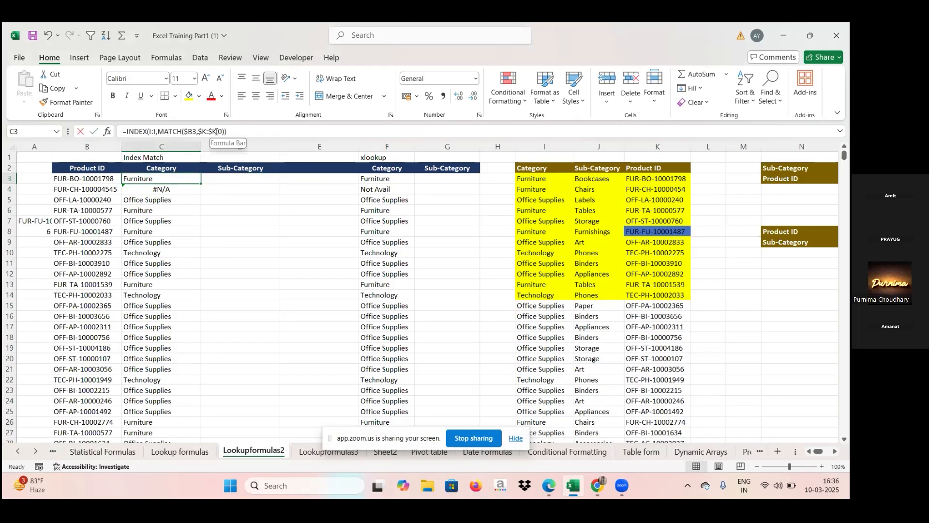
click(215, 131)
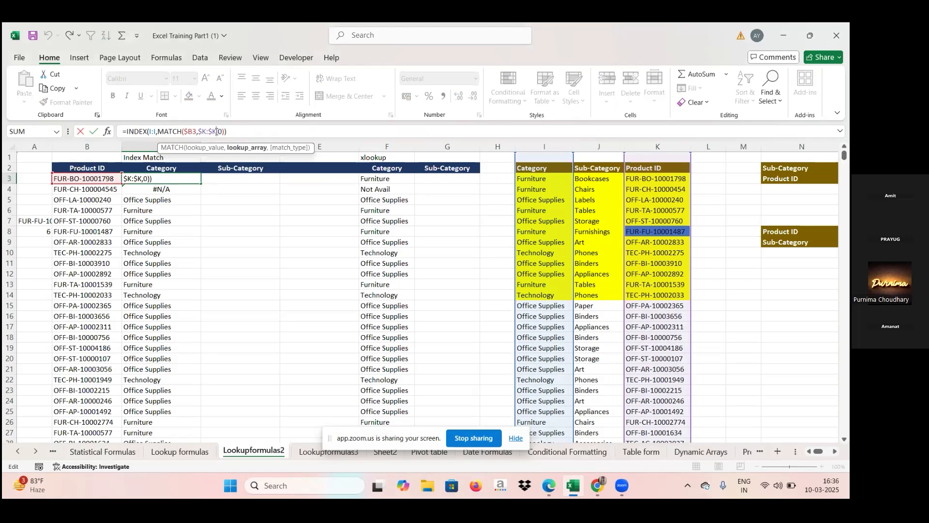
key(Return)
click(175, 177)
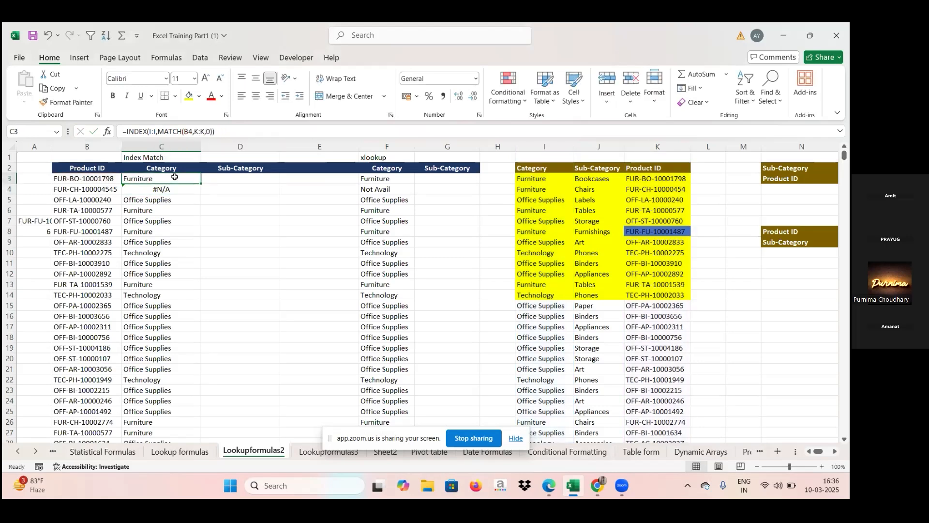
drag(201, 182, 274, 253)
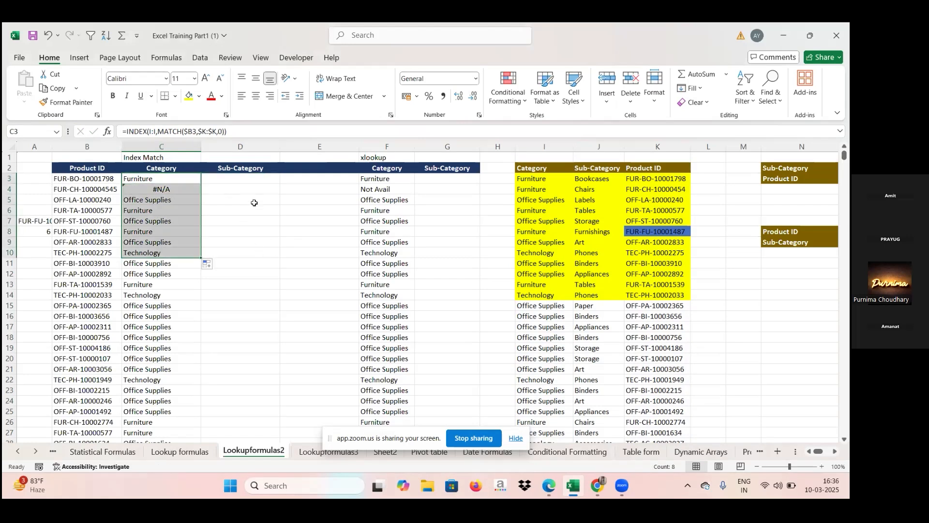
- Fill C3's formula across into the Sub-Category cell D3 and inspect the copied formula's references
click(174, 177)
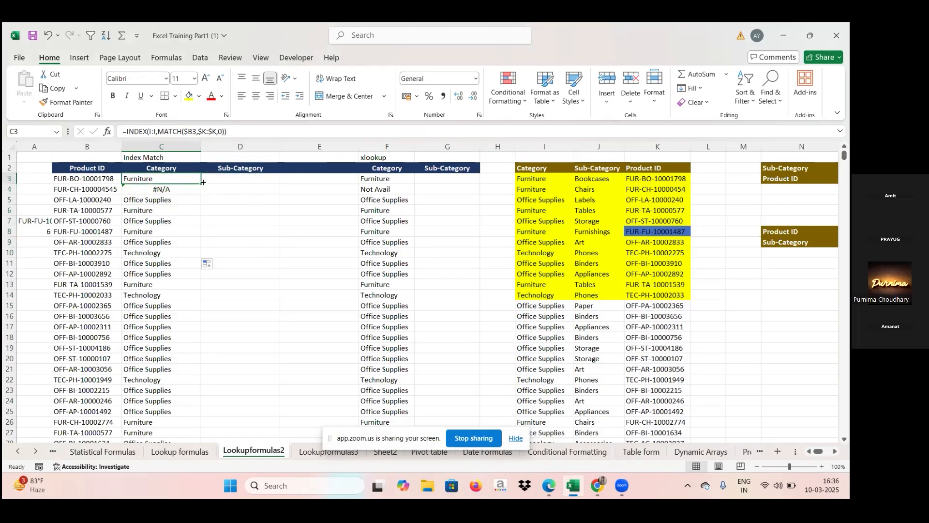
drag(200, 183, 253, 191)
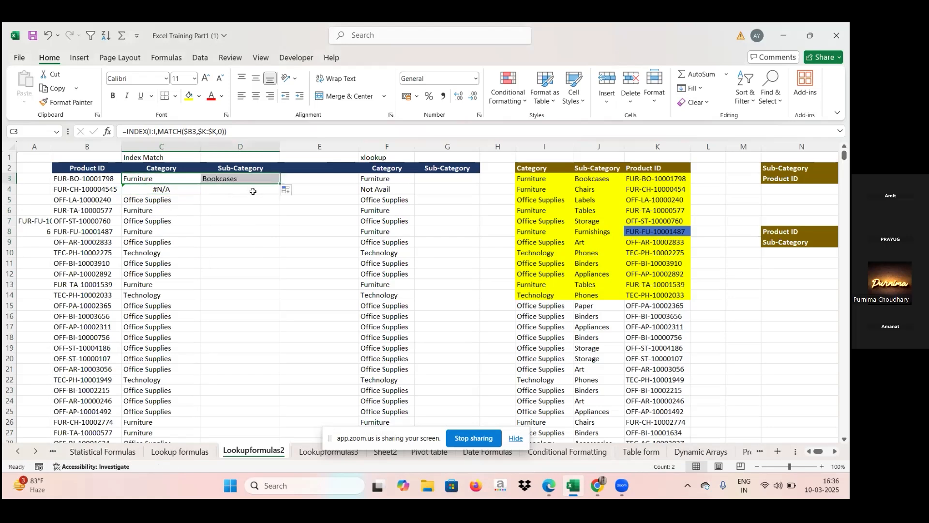
click(233, 130)
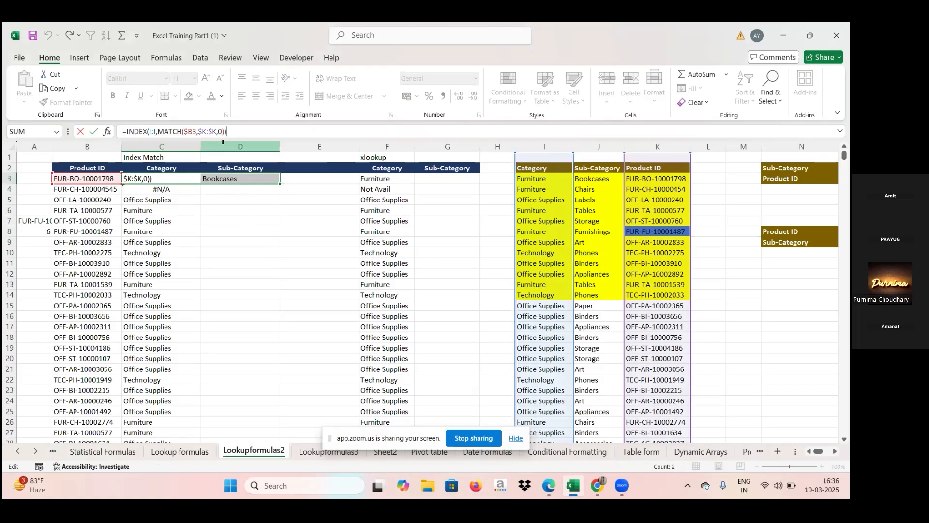
click(273, 176)
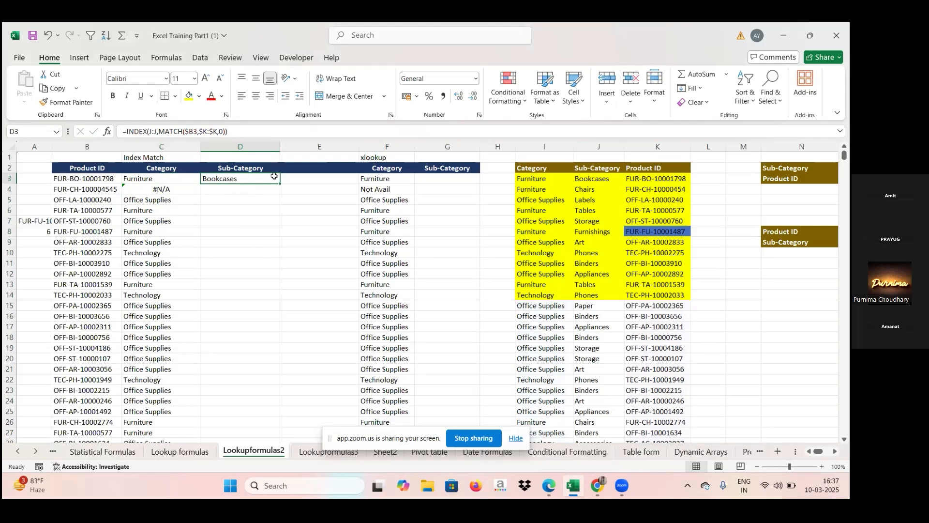
- Clear the Sub-Category cell D3 and begin a new INDEX formula there with column I:I as its array
key(Delete)
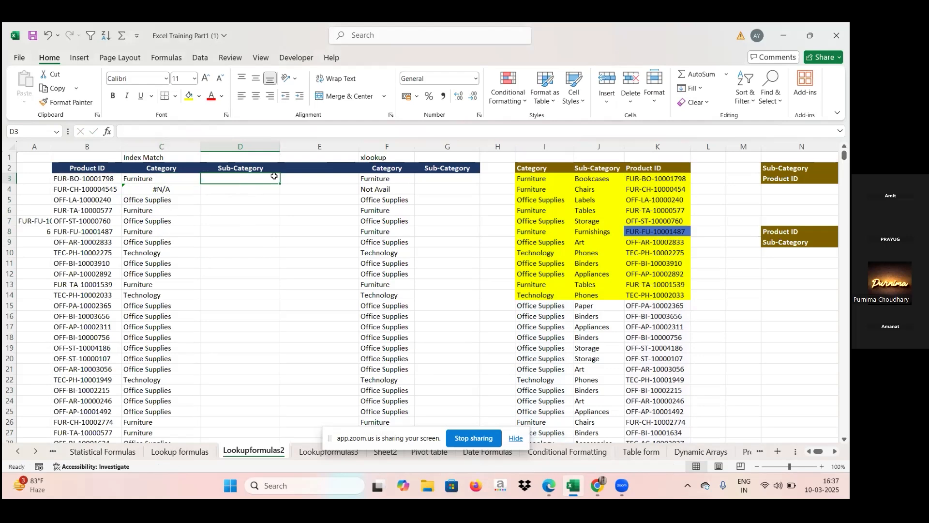
click(153, 131)
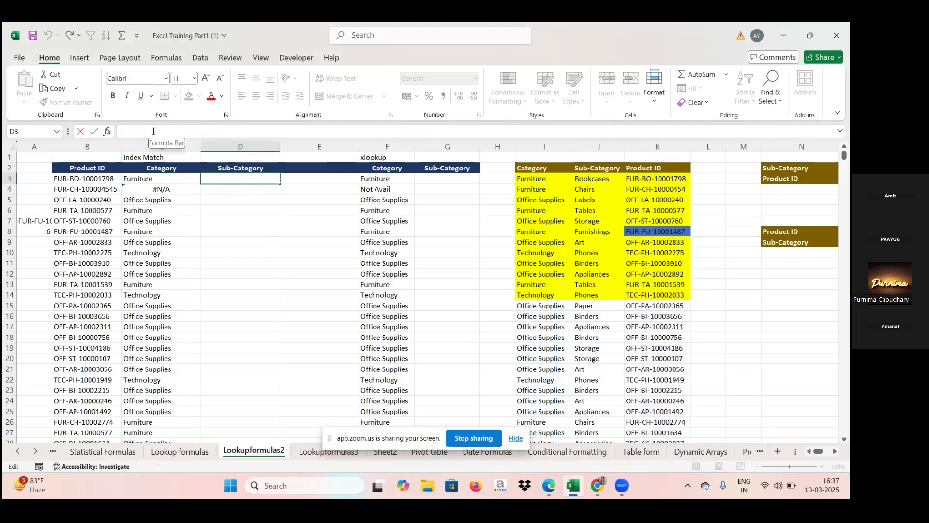
text(=)
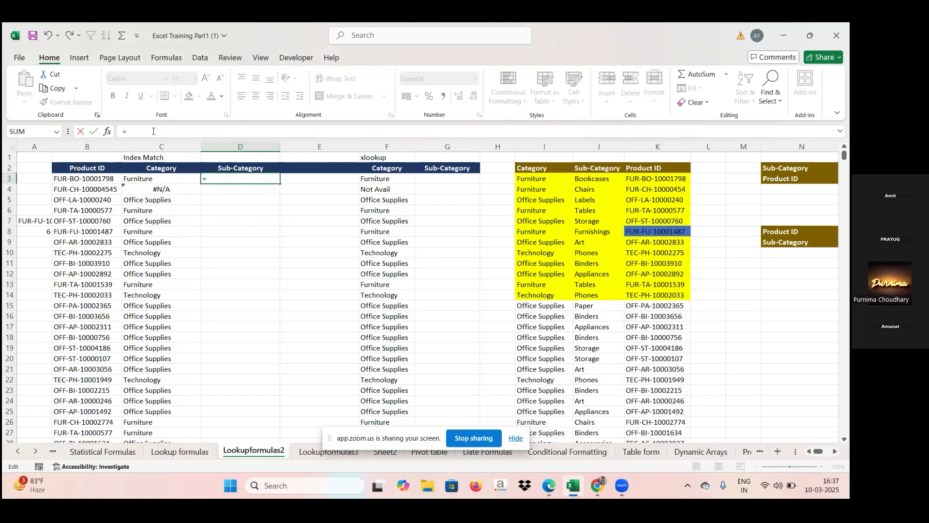
text(index)
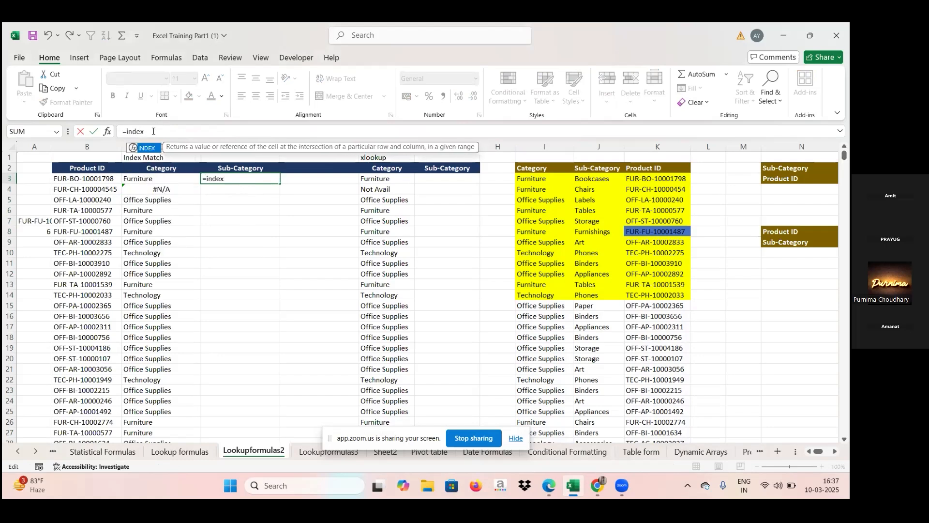
text(()
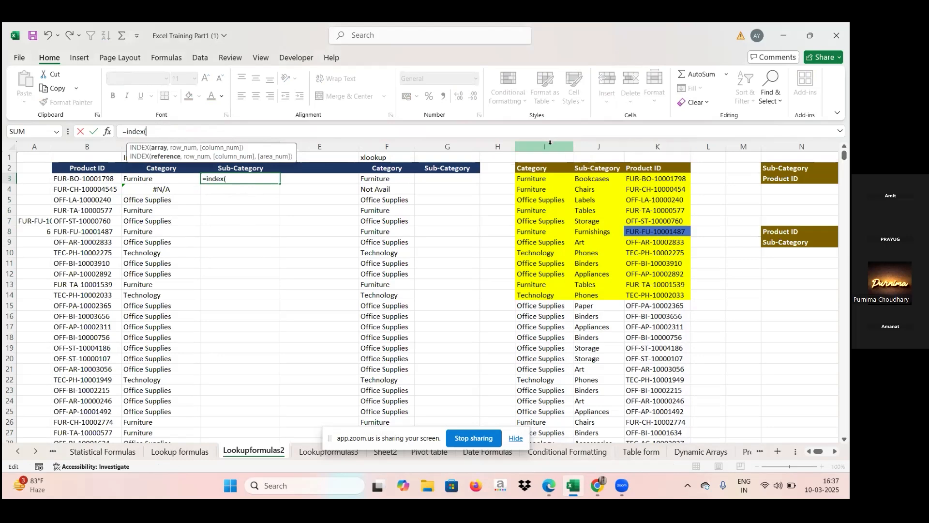
key(ctrl+z)
key(ctrl+y)
key(ctrl+z)
key(ctrl+y)
key(ctrl+z)
key(ctrl+y)
click(547, 147)
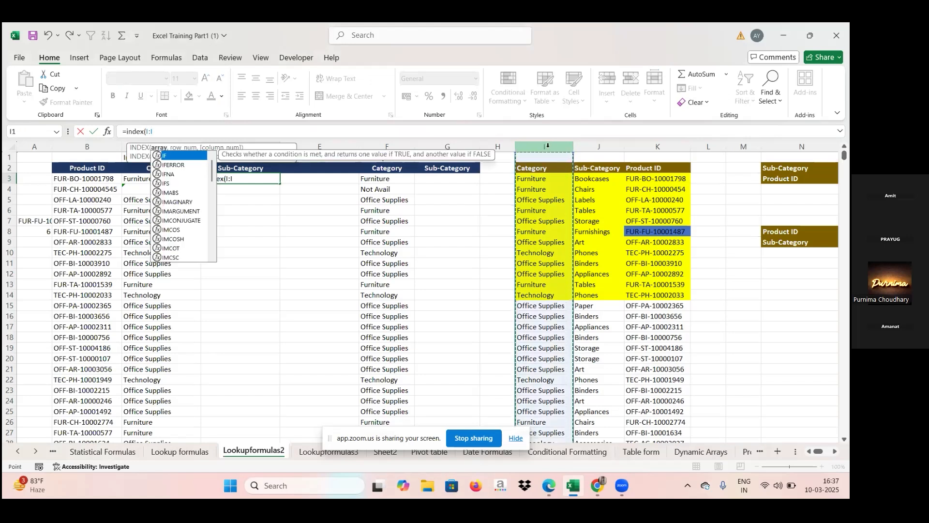
text(,)
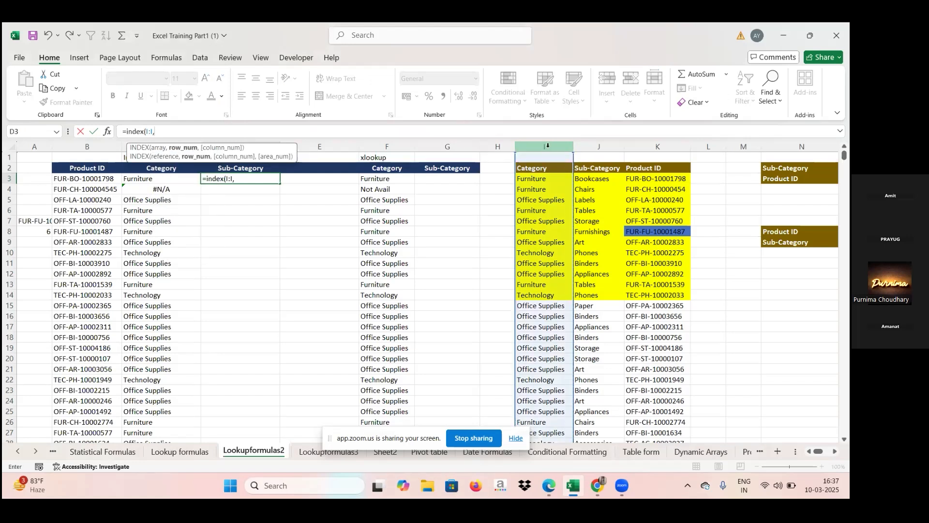
- Add MATCH(B3,K:K,0) as the row number argument of D3's INDEX formula
text(match)
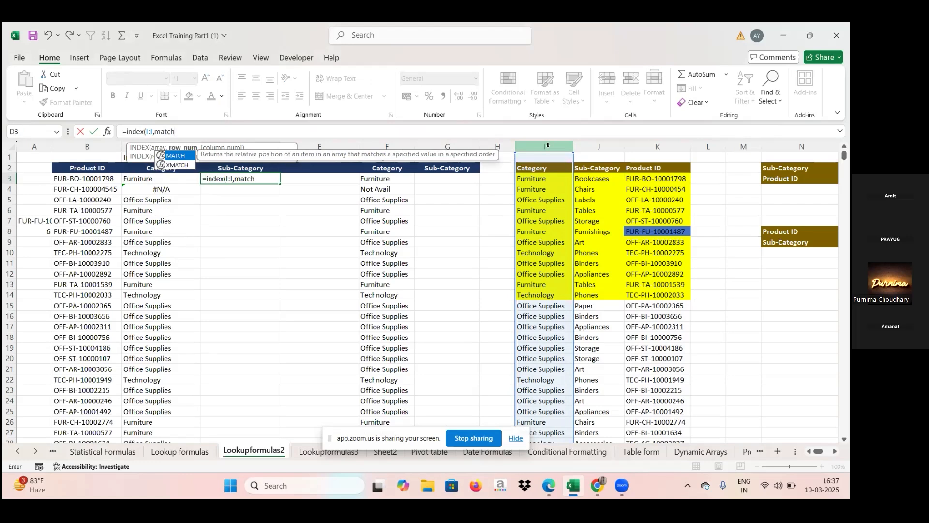
text(()
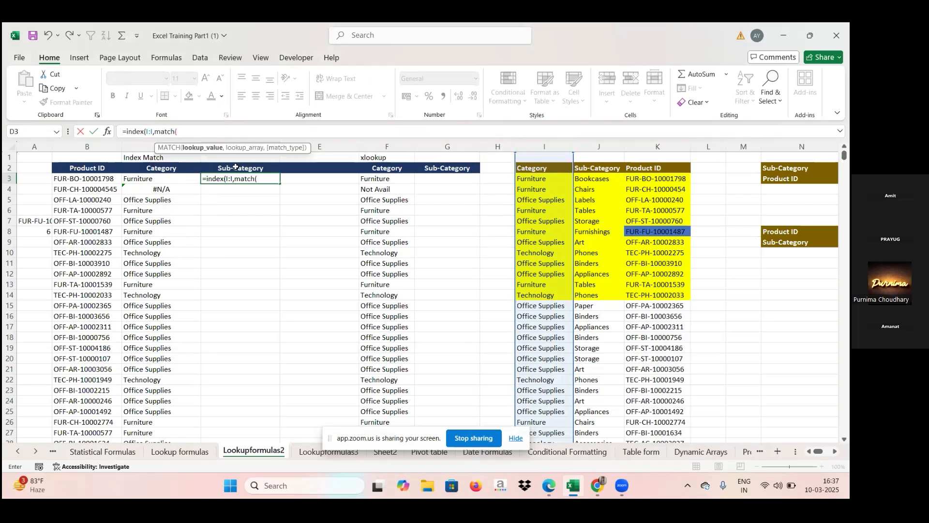
click(87, 179)
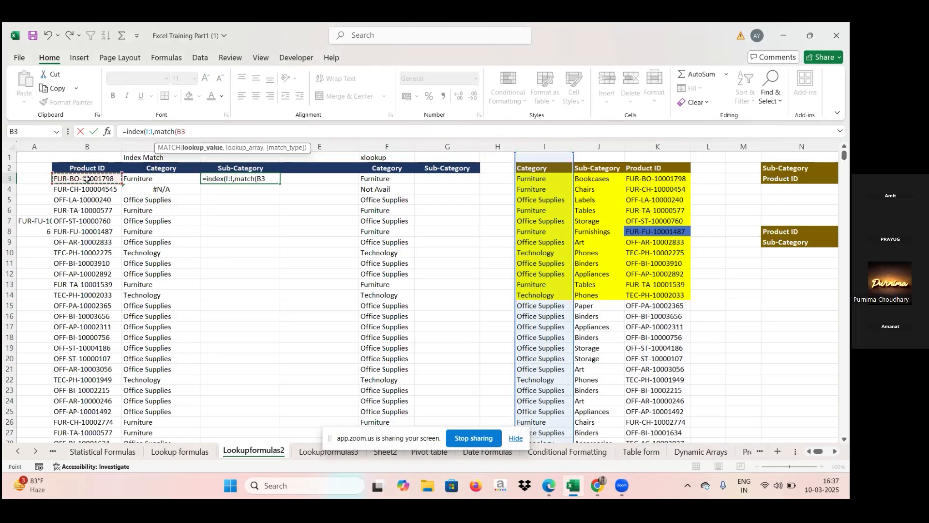
text(,)
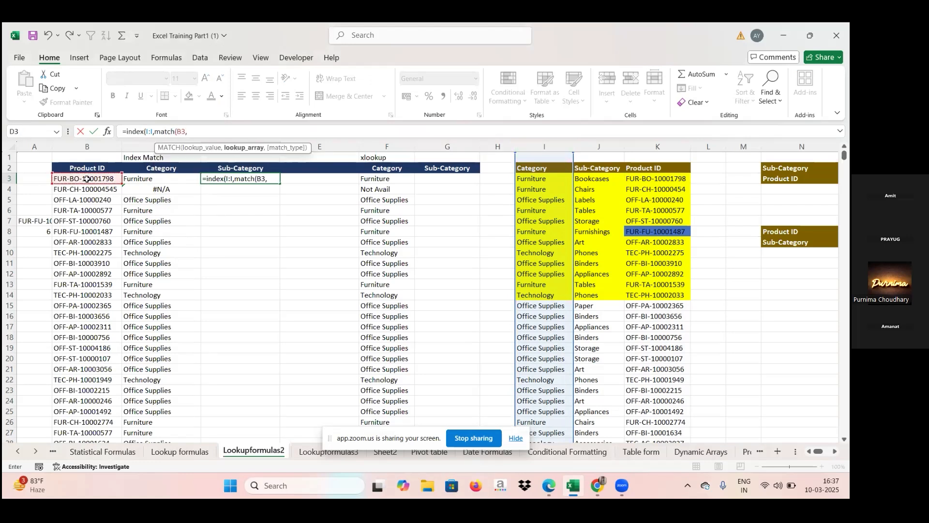
click(640, 144)
text(,)
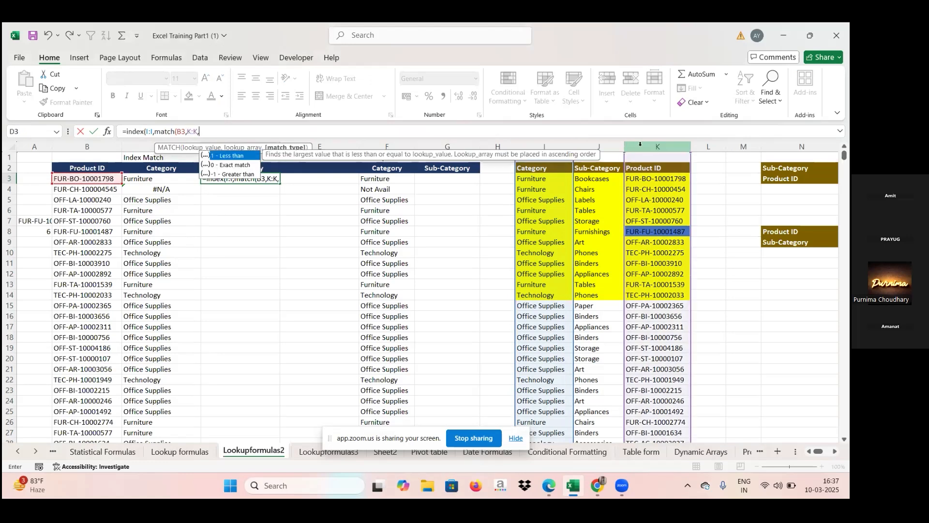
text(0)
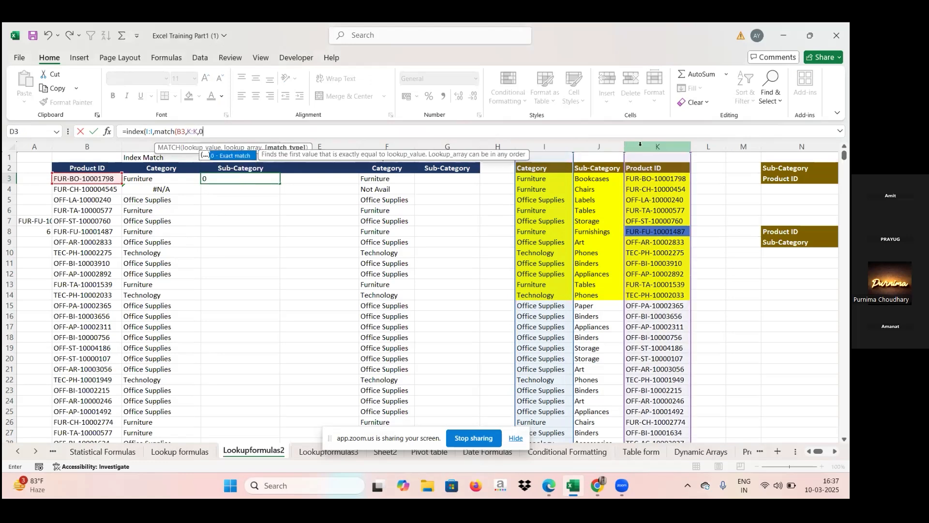
text(),)
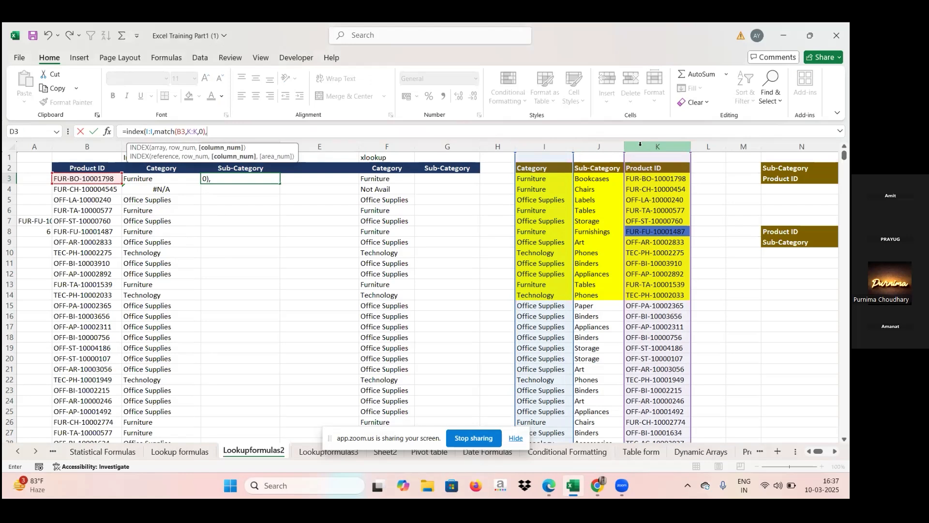
text(match)
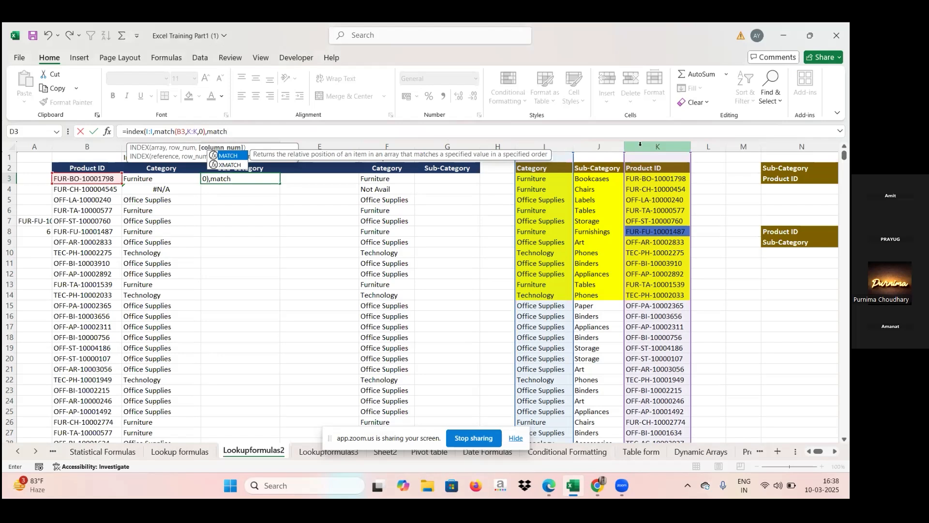
key(BackSpace)
key(BackSpace)
key(BackSpace)
key(BackSpace)
key(BackSpace)
key(BackSpace)
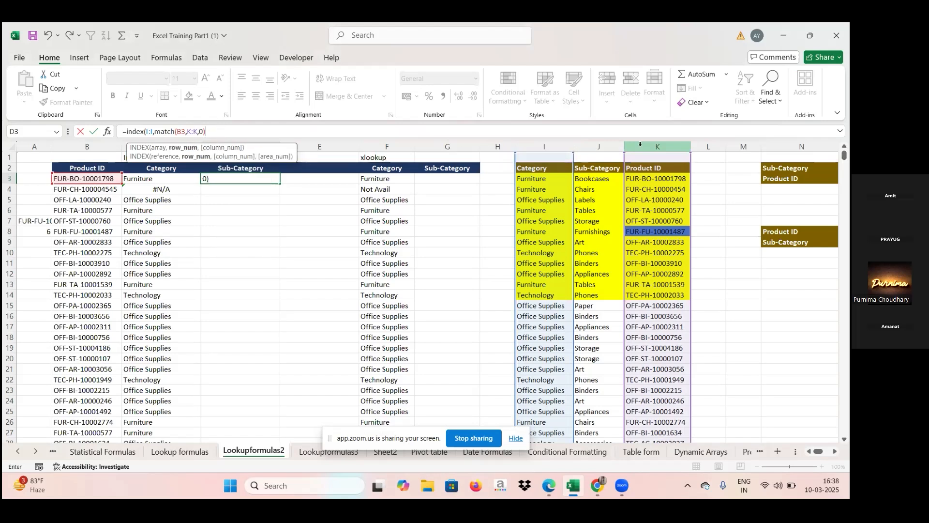
- Close D3's INDEX formula and replace the MATCH lookup value with the column-locked reference $B3
text())
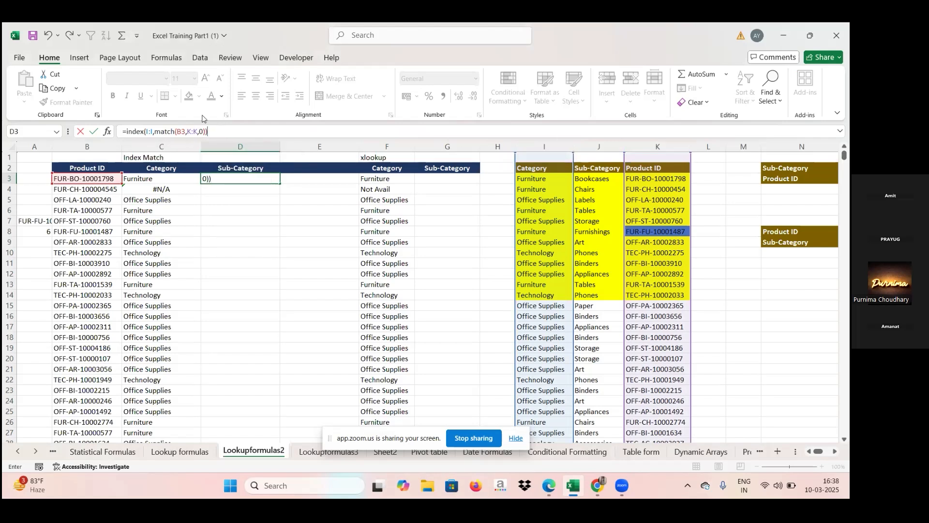
click(179, 131)
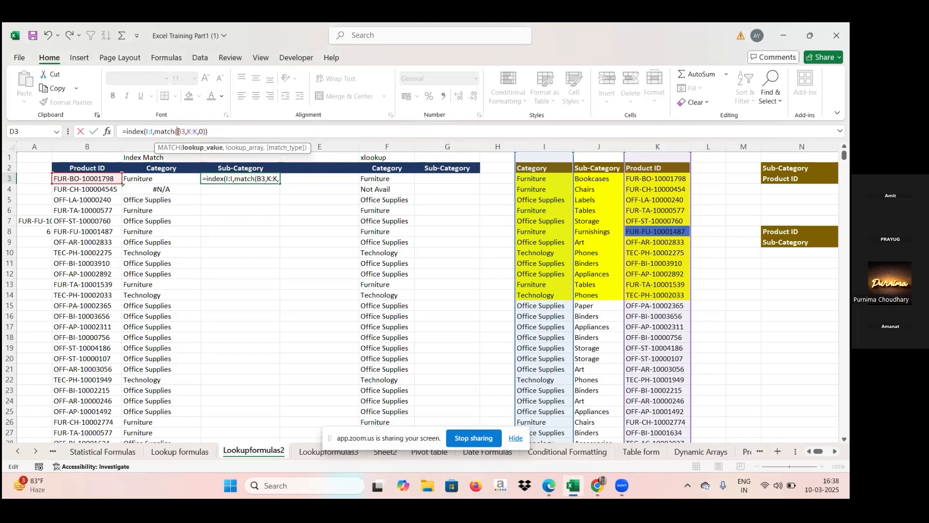
key(F2)
key(Right)
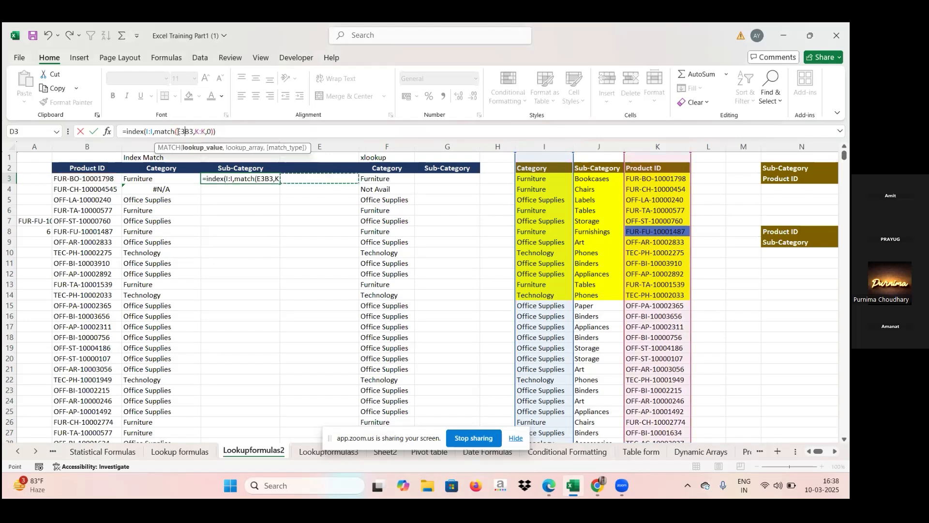
key(BackSpace)
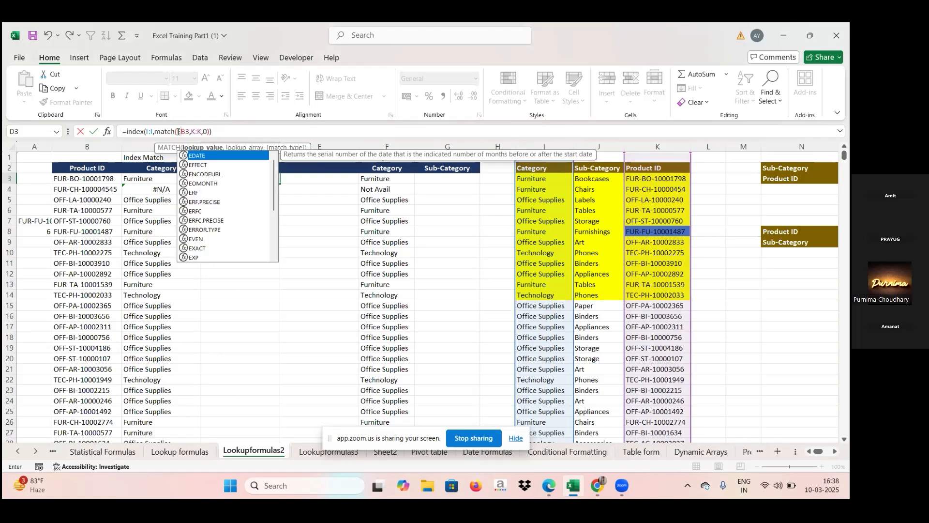
click(178, 131)
text($)
double_click(178, 131)
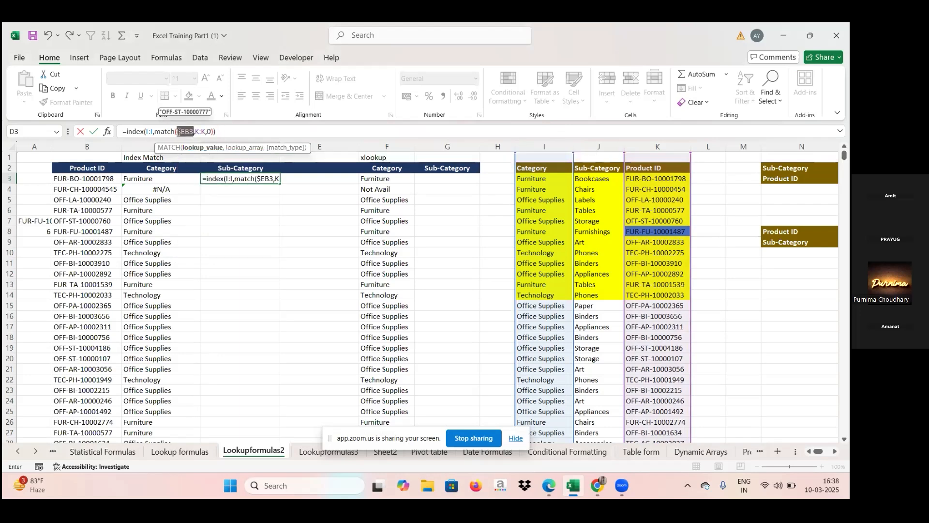
key(BackSpace)
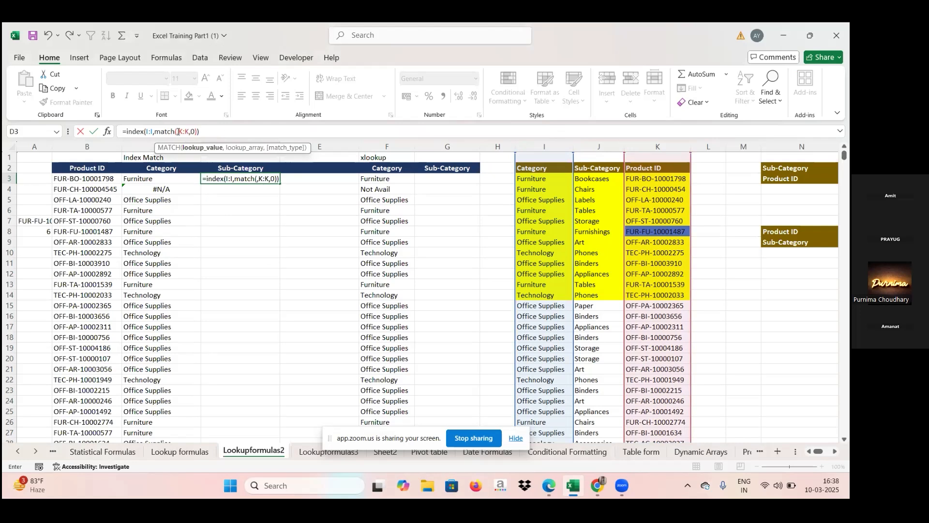
click(98, 176)
key(F4)
key(F4)
key(F4)
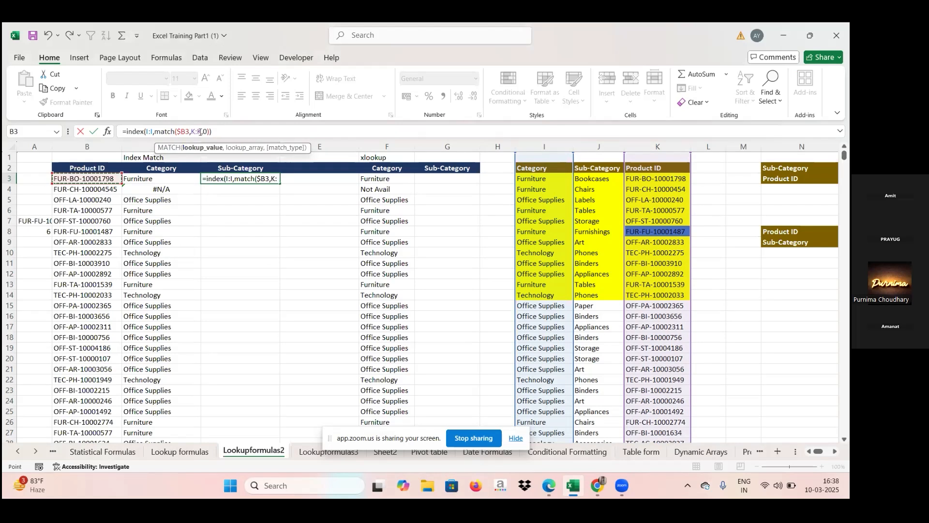
- Lock the MATCH lookup array as $K:$K and enter =INDEX(I:I,MATCH($B3,$K:$K,0)) in D3
click(201, 131)
key(F4)
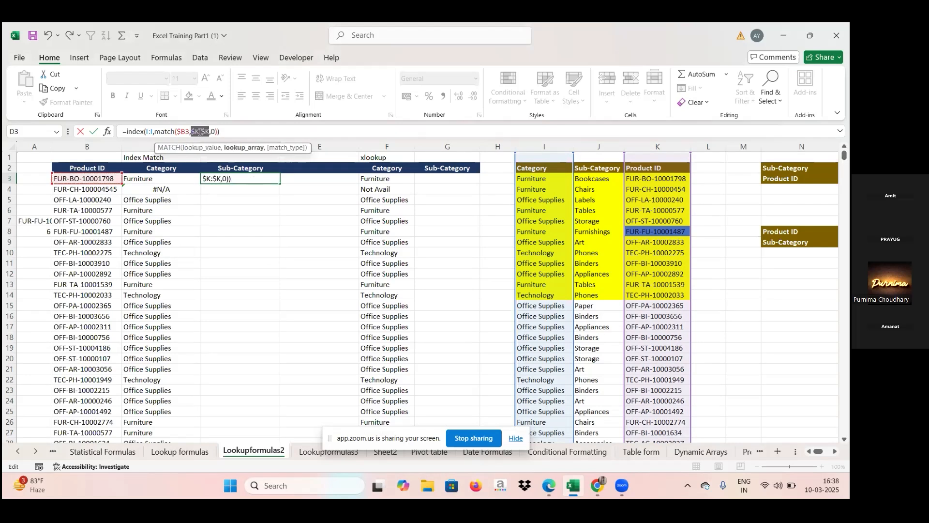
click(152, 132)
click(152, 132)
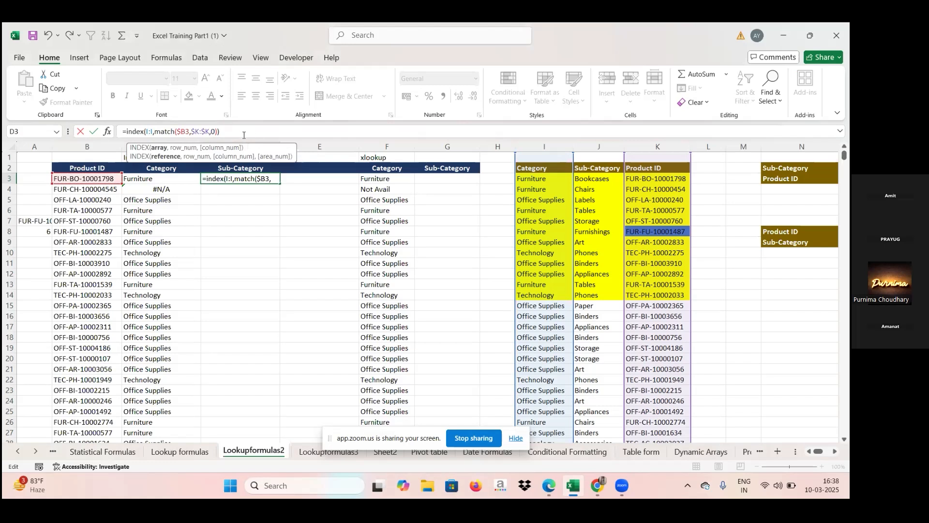
key(ctrl+Return)
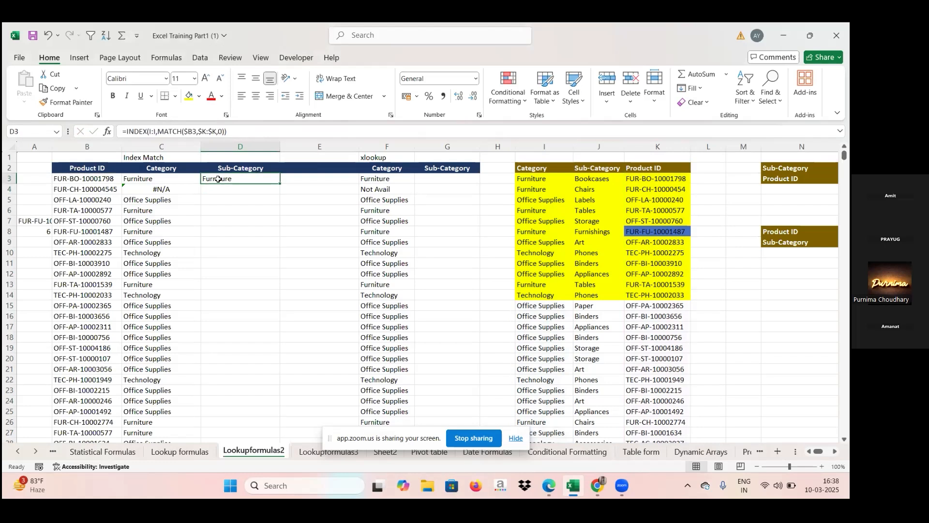
- Delete D3's formula, then fill C3's formula across into D3 and down both columns through row 27
key(Delete)
click(164, 178)
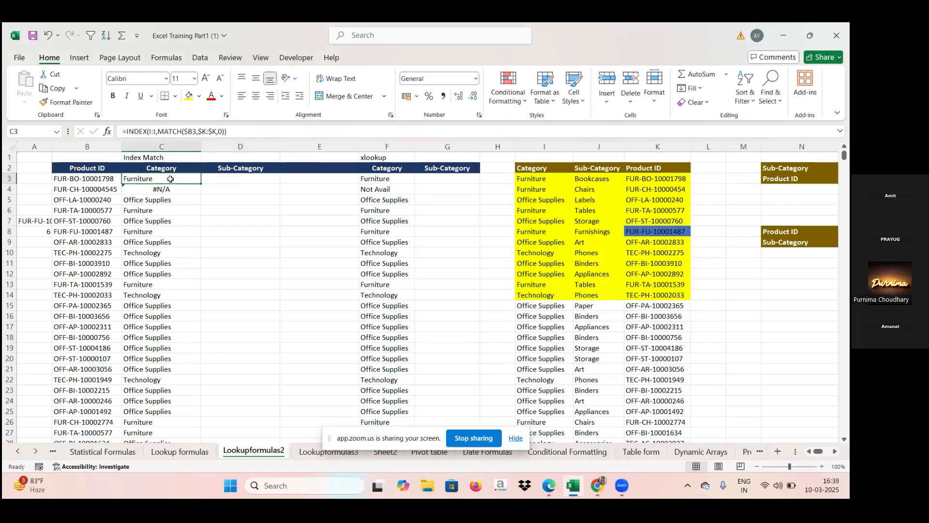
drag(202, 183, 253, 186)
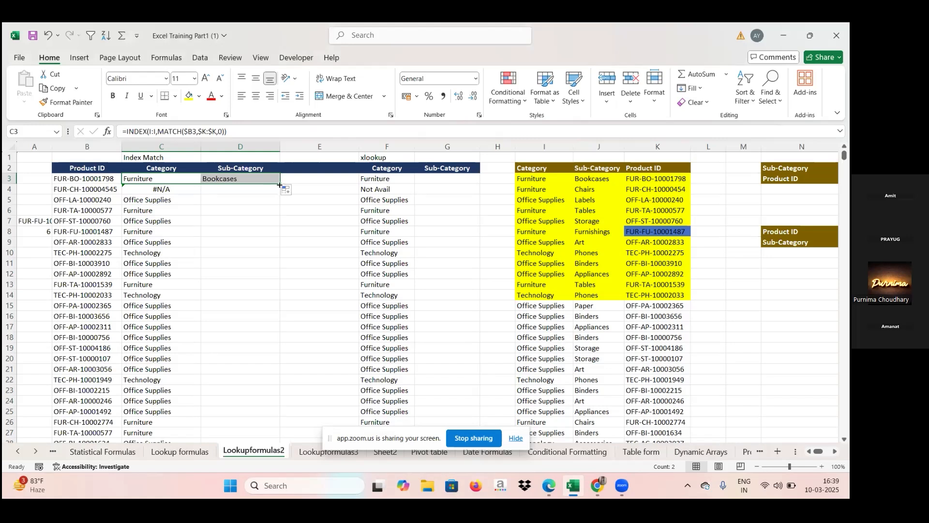
drag(279, 184, 242, 439)
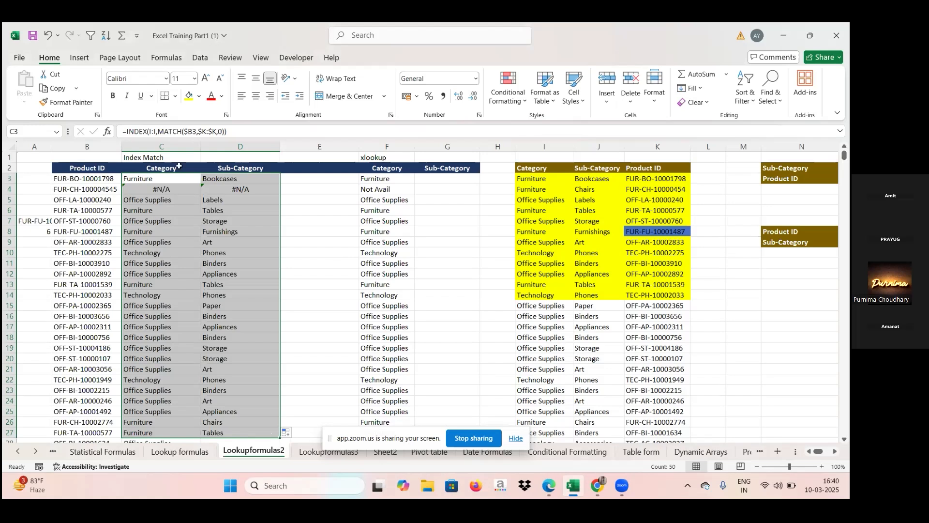
- Replace the INDEX array in D4's formula with columns I:J, giving =INDEX(I:J,MATCH($B4,$K:$K,0))
click(241, 178)
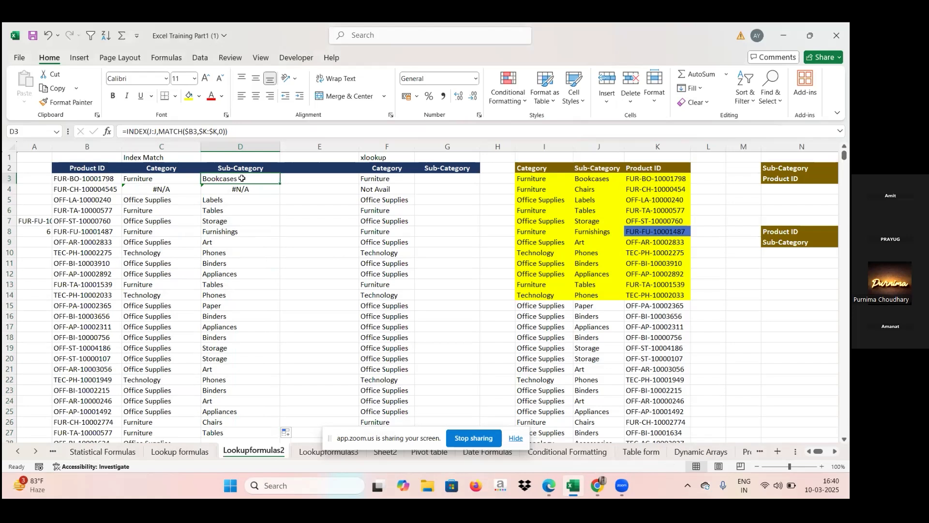
click(242, 190)
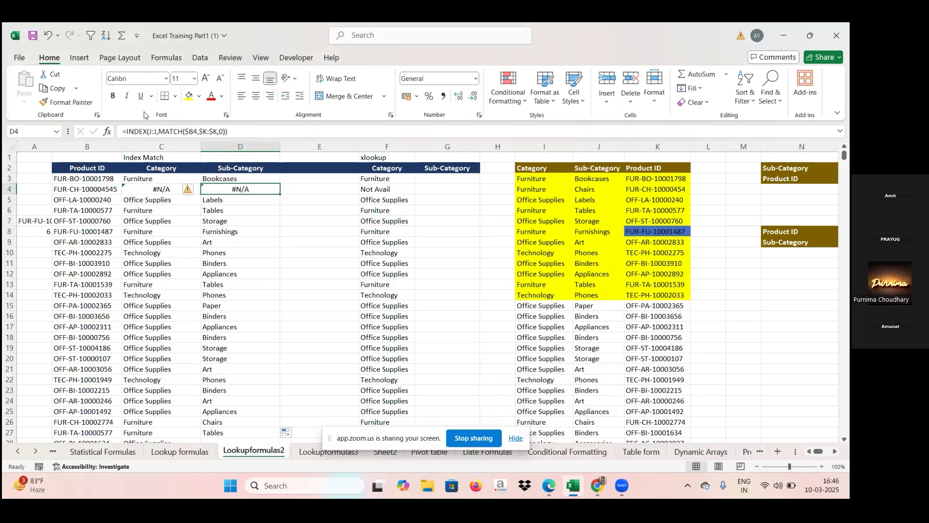
click(157, 133)
key(BackSpace)
key(BackSpace)
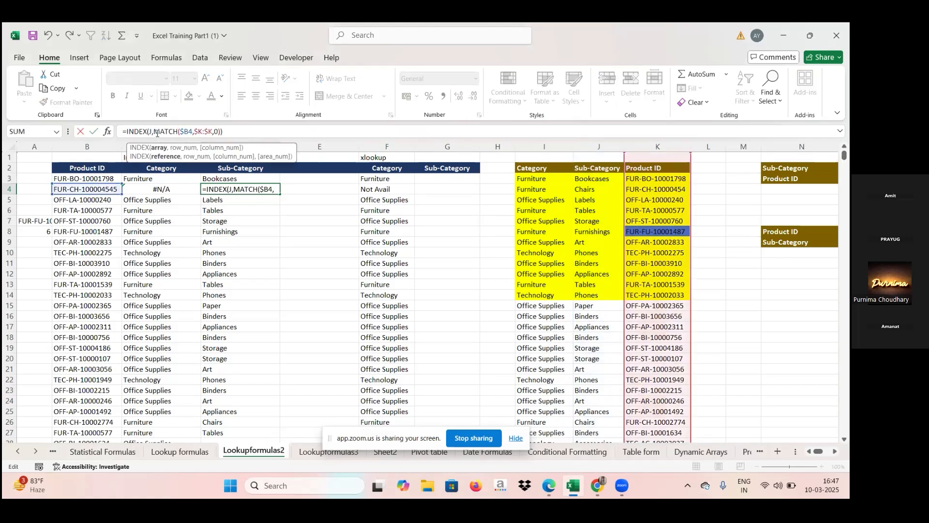
key(BackSpace)
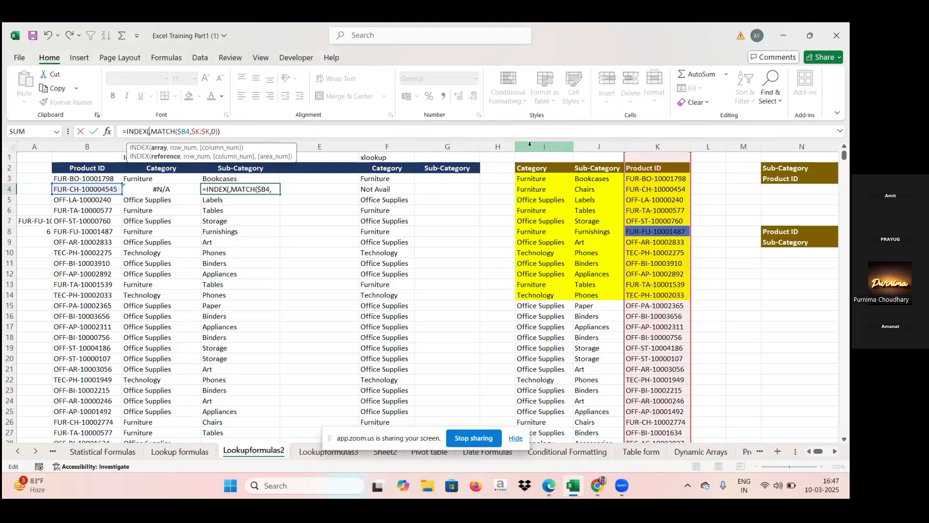
drag(529, 144, 588, 140)
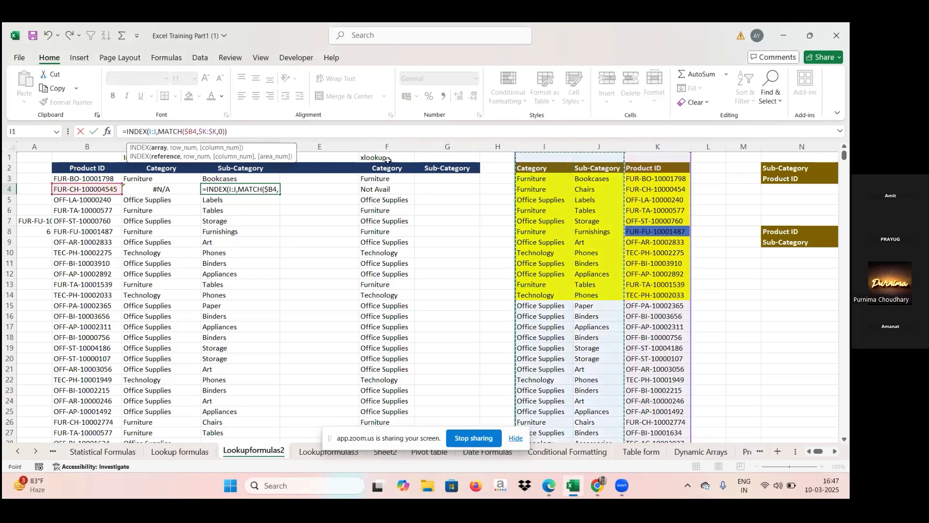
key(Return)
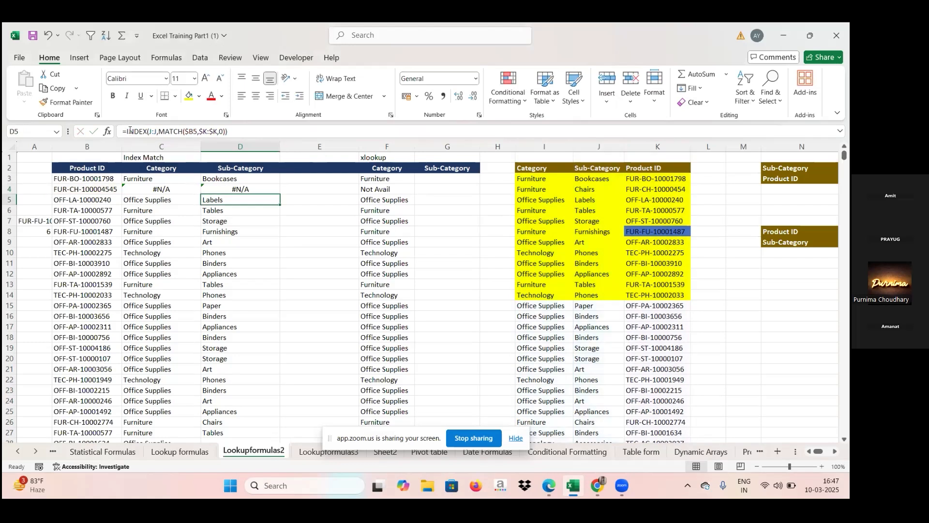
- Replace the INDEX array in C3 with the locked columns $I:$J, giving =INDEX($I:$J,MATCH($B3,$K:$K,0))
click(165, 178)
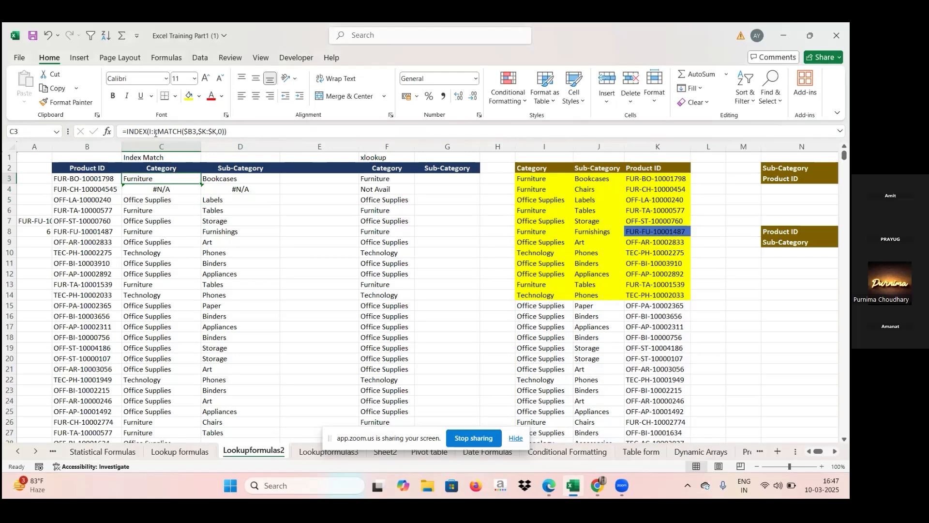
click(216, 176)
click(176, 178)
click(156, 131)
double_click(157, 131)
key(BackSpace)
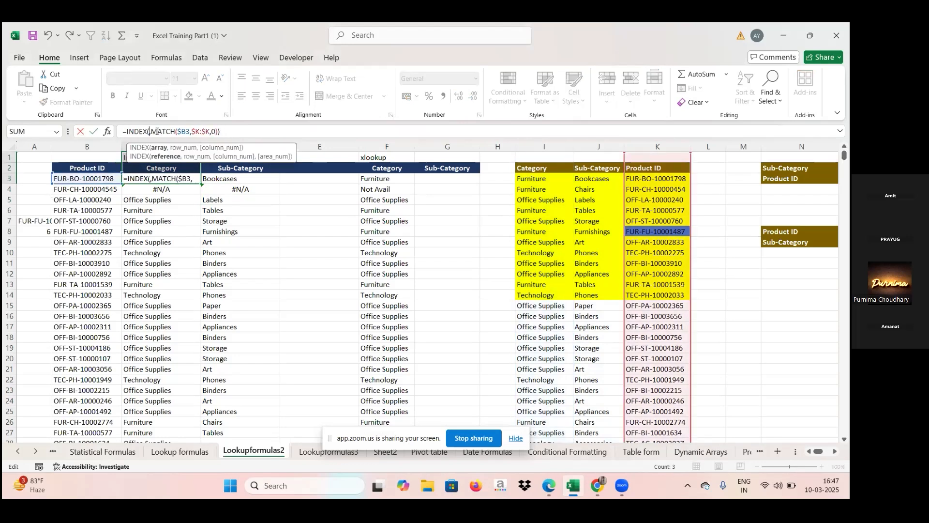
drag(553, 146, 601, 134)
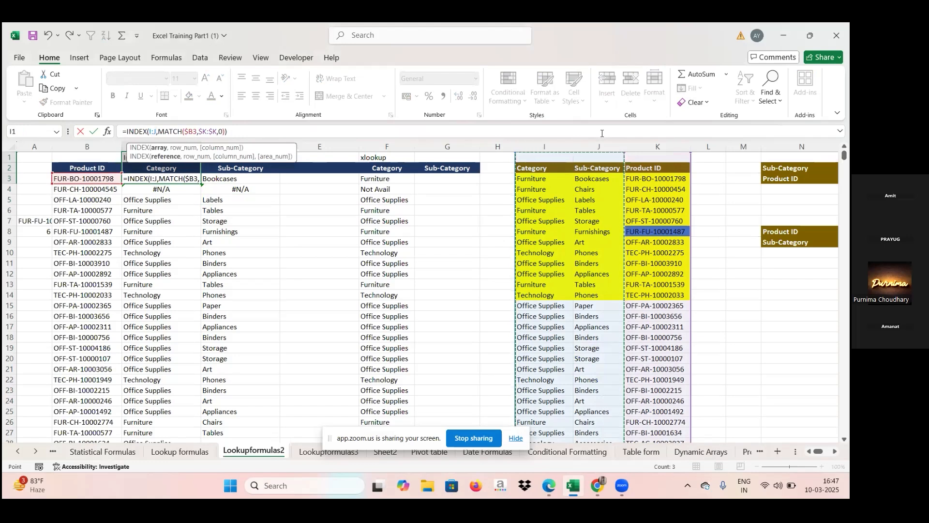
key(F4)
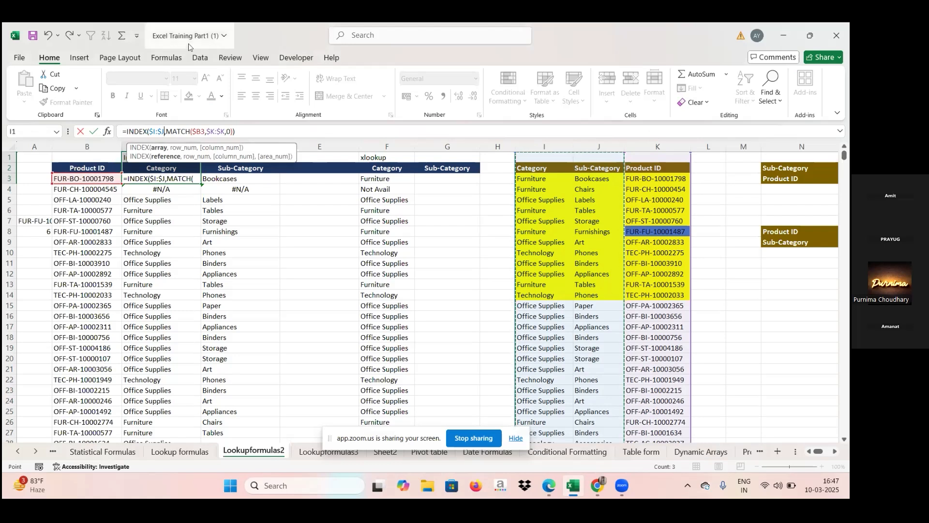
click(244, 131)
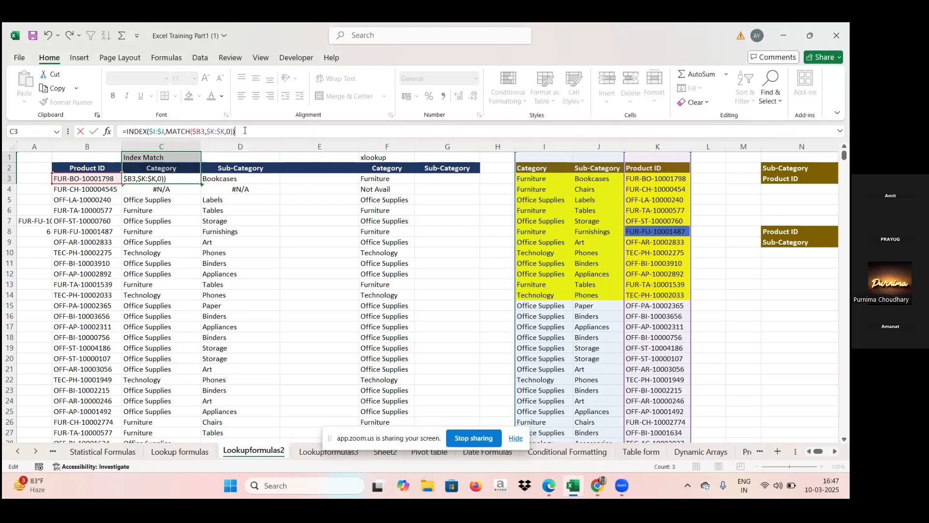
key(Return)
- Re-enter C3's INDEX formula and reopen it for editing at its end
click(182, 179)
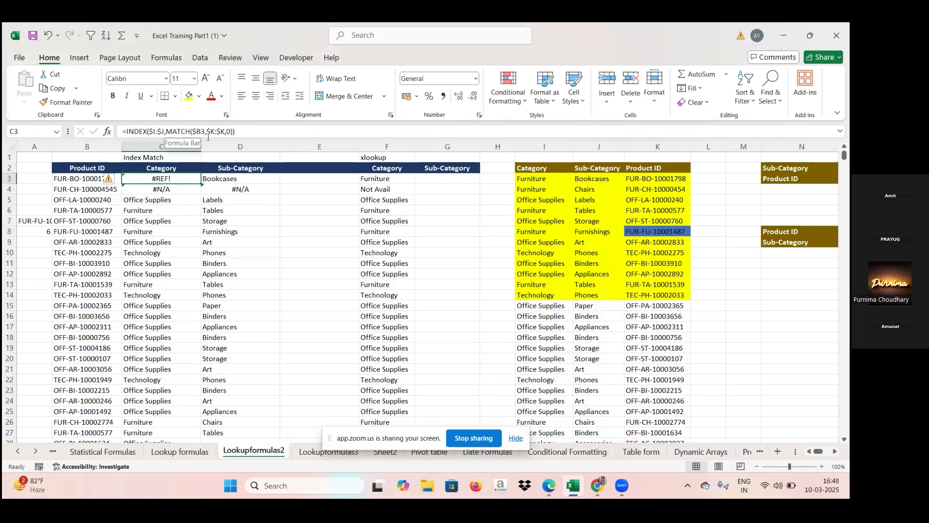
click(241, 132)
key(Return)
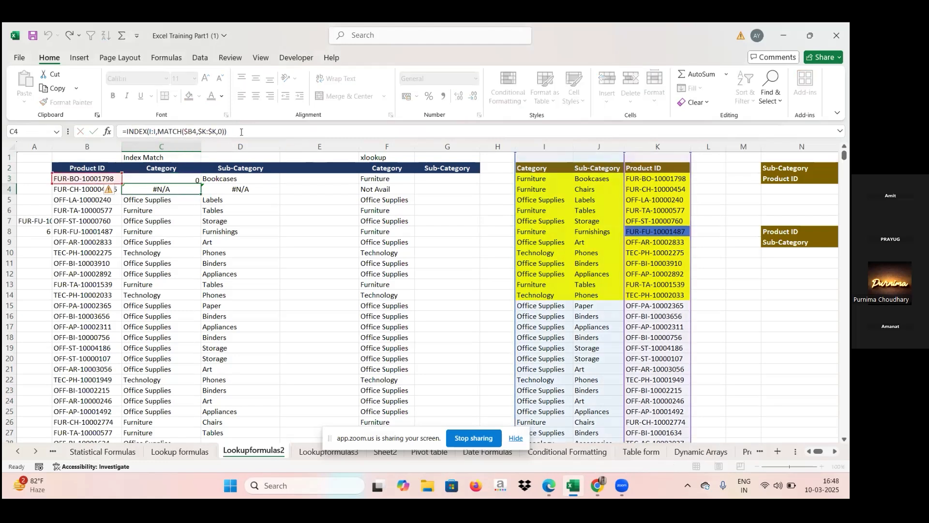
key(Escape)
click(180, 178)
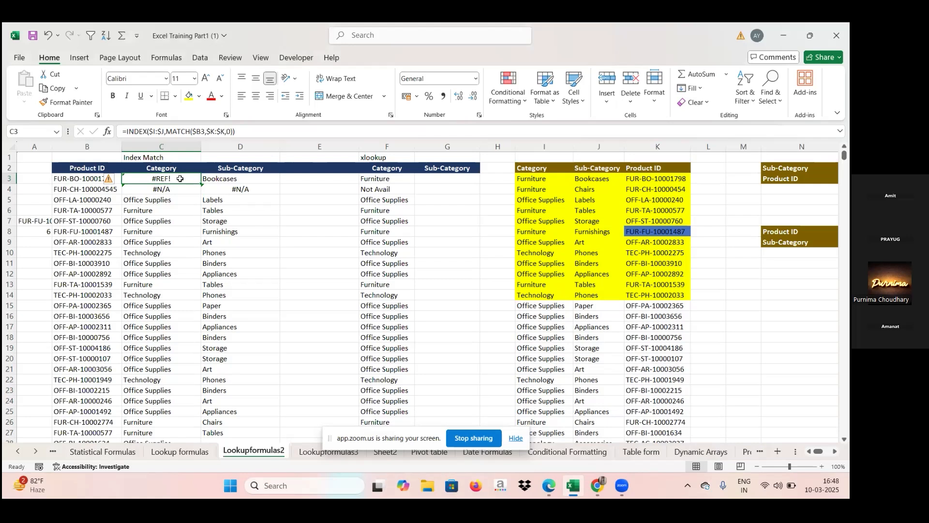
click(237, 133)
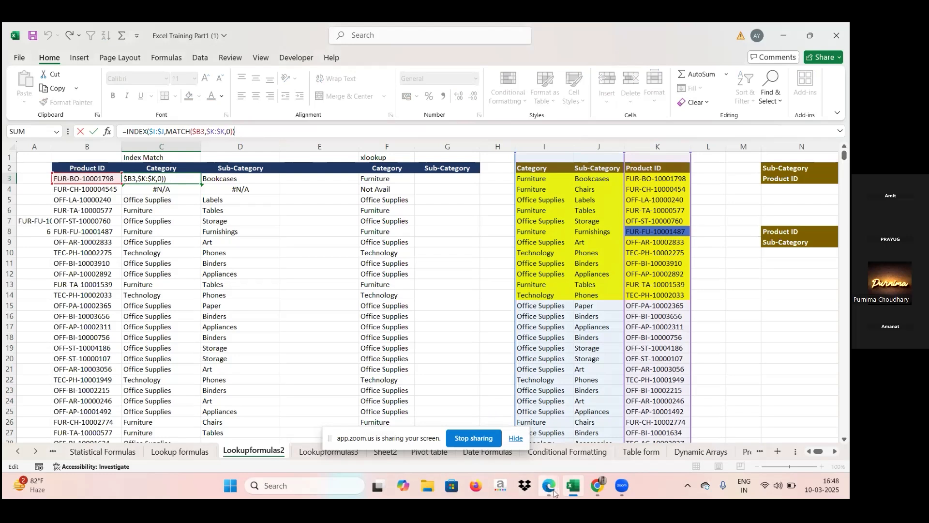
- Switch to the Zoom meeting in the browser, mute and unmute the microphone, and return to the Excel workbook
mouse_move(554, 492)
click(491, 446)
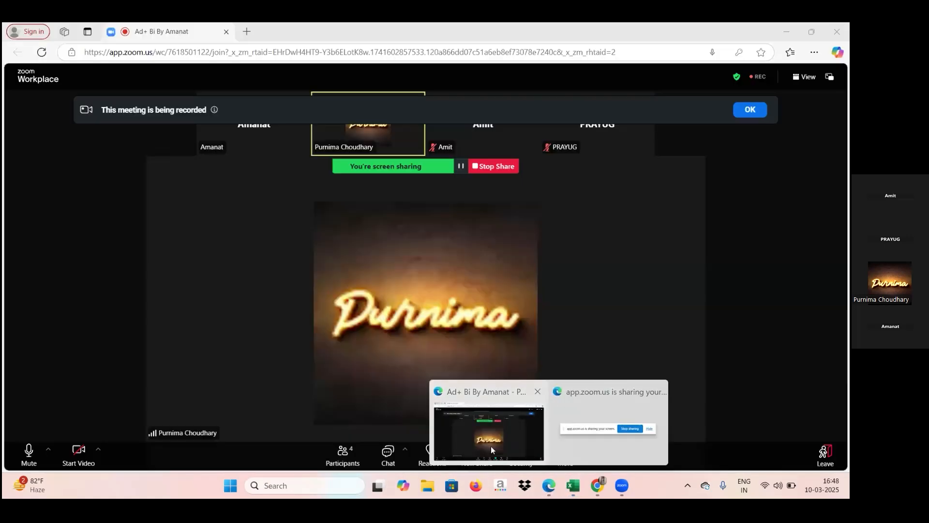
click(19, 454)
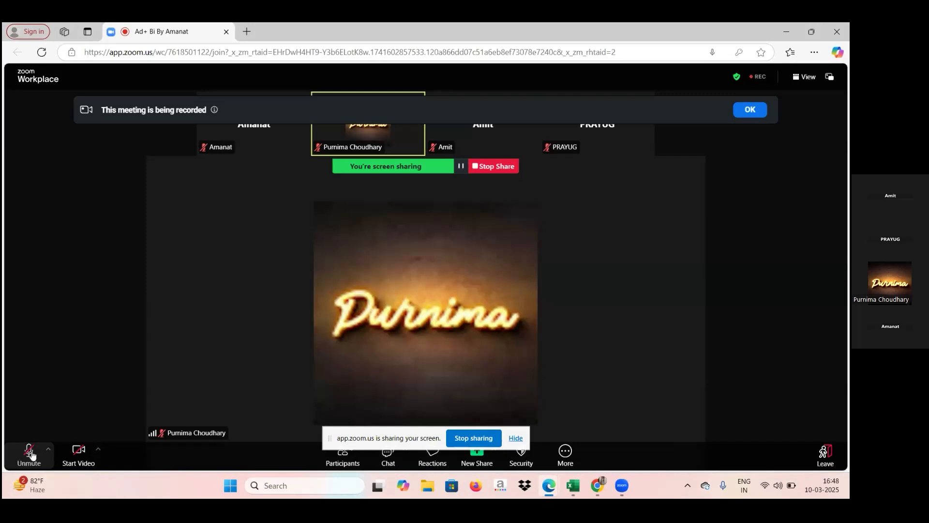
click(30, 452)
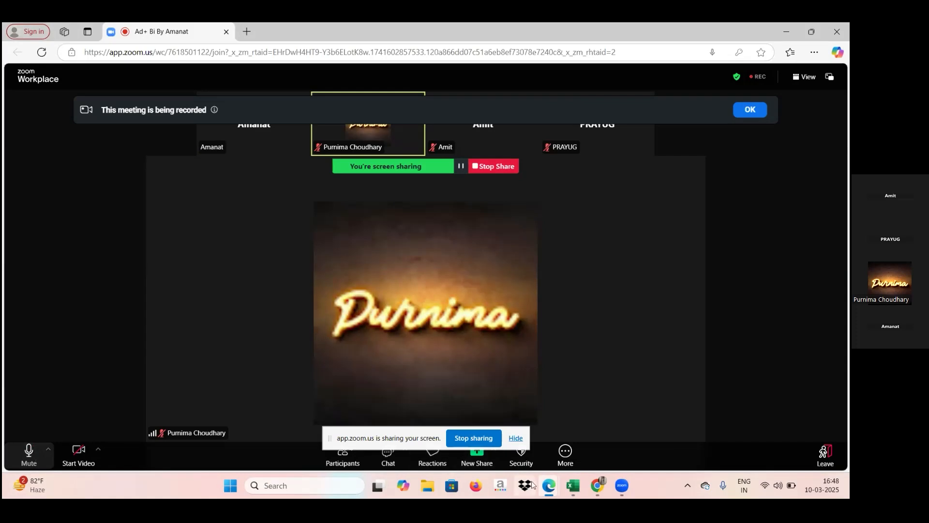
click(569, 492)
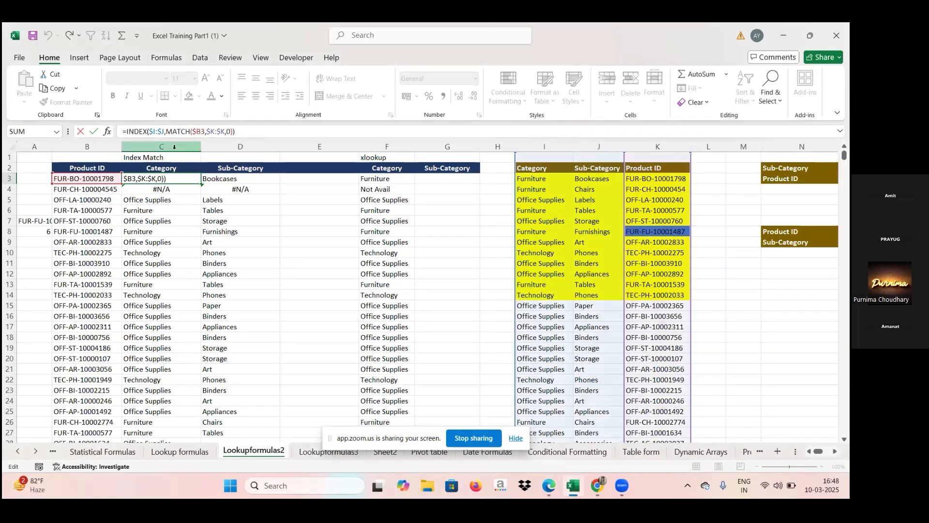
- Try adding MATCH(B3,K:K,0) as the column number of C3's INDEX formula, giving =INDEX($I:$J,MATCH($B3,$K:$K,0),MATCH(B3,K:K,0))
key(BackSpace)
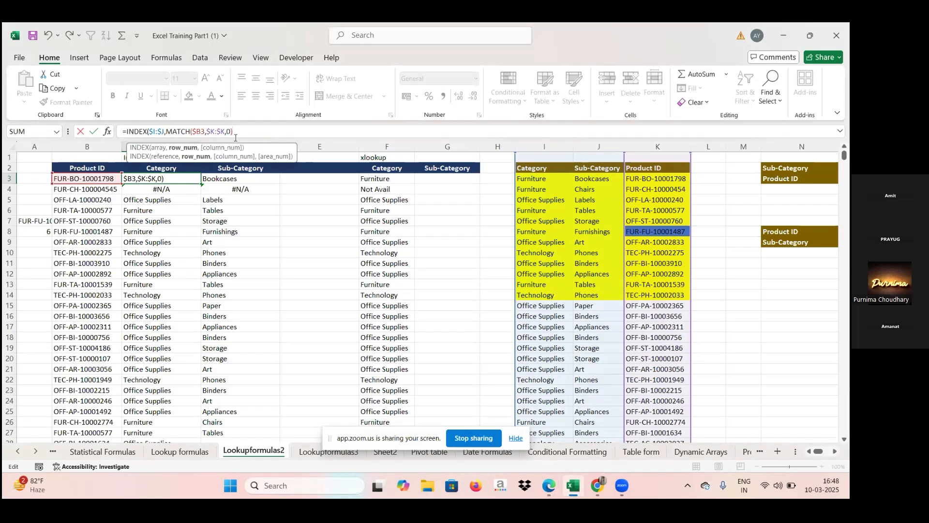
text(,)
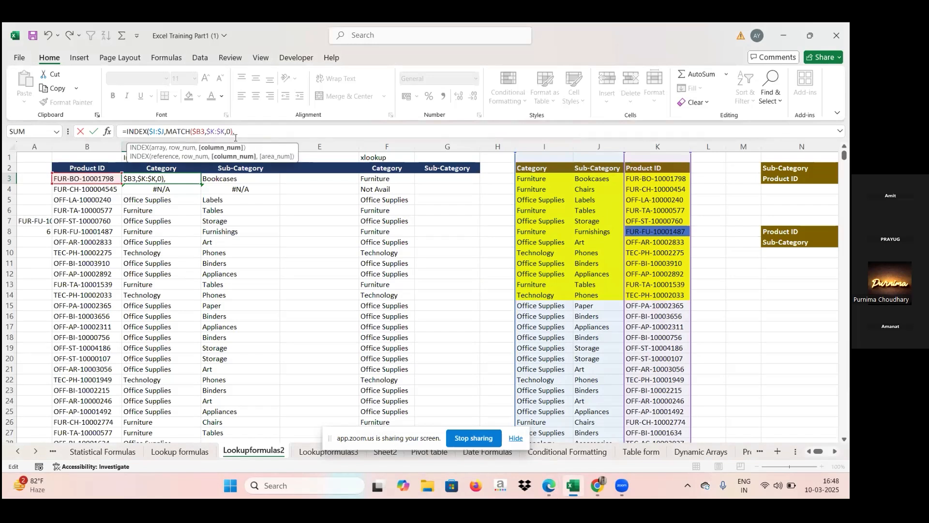
text(match)
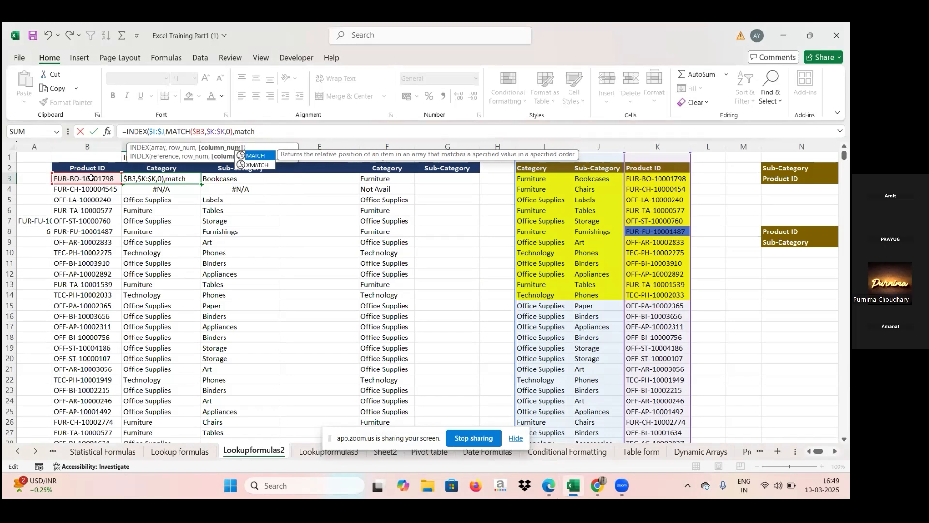
text(()
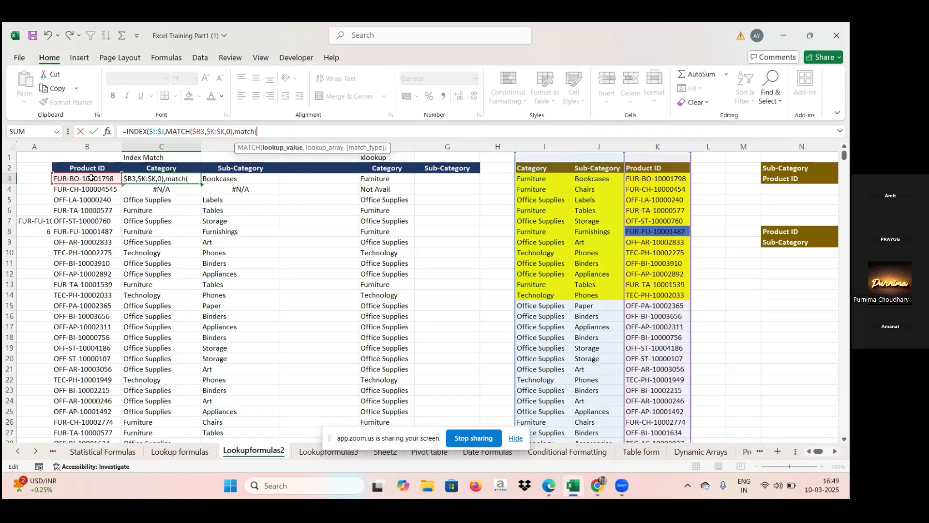
click(91, 178)
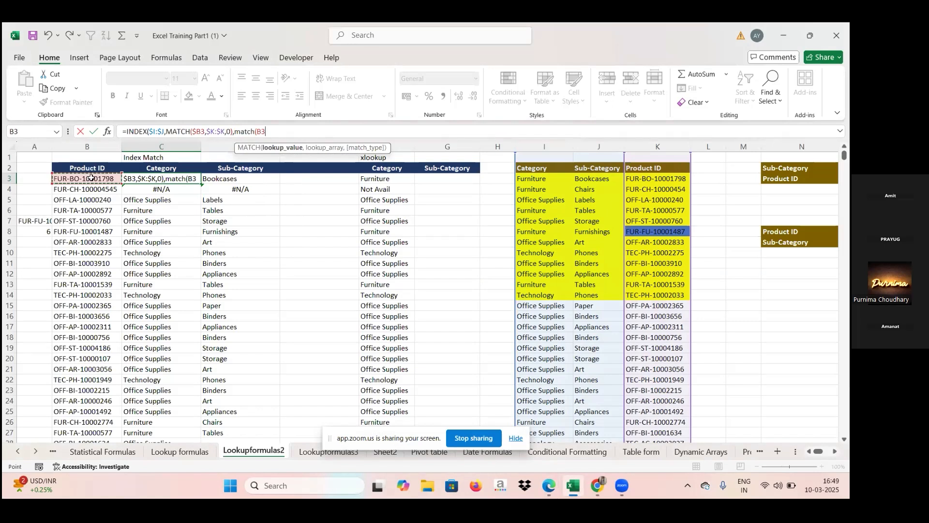
text(,)
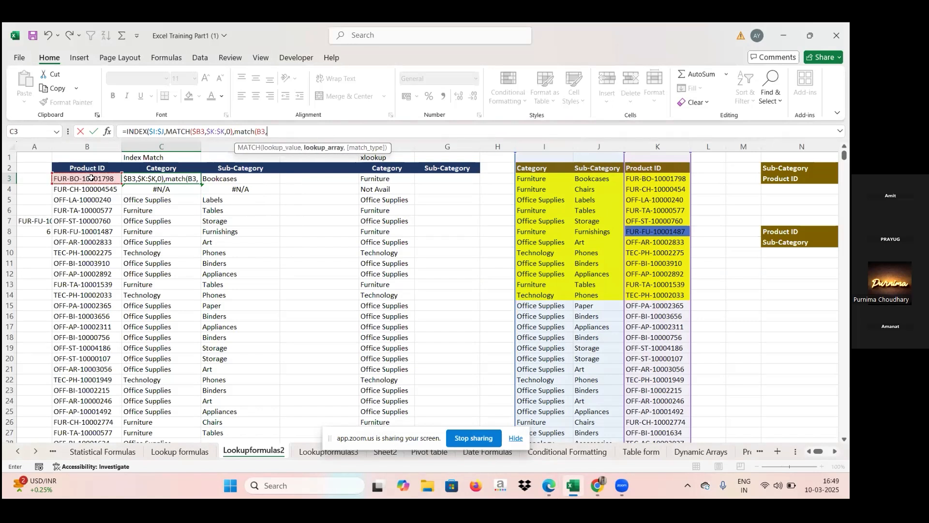
click(652, 145)
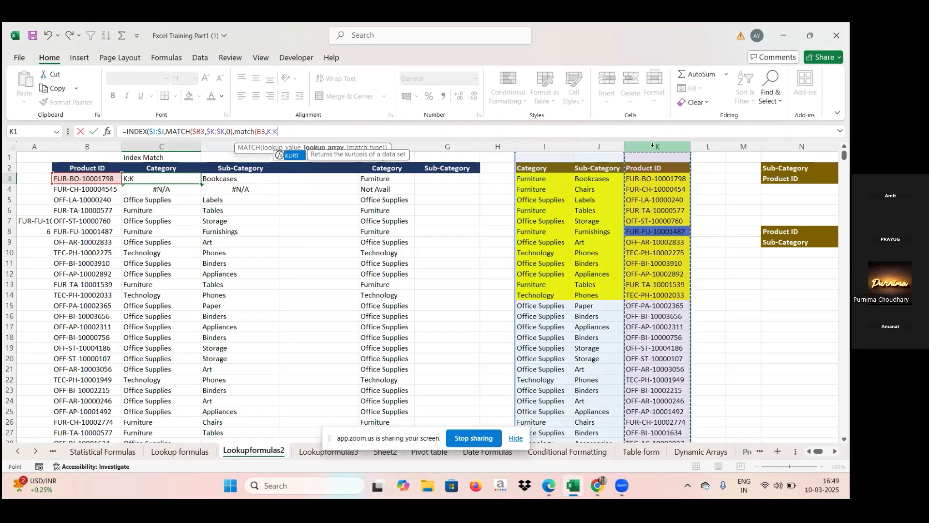
text(,)
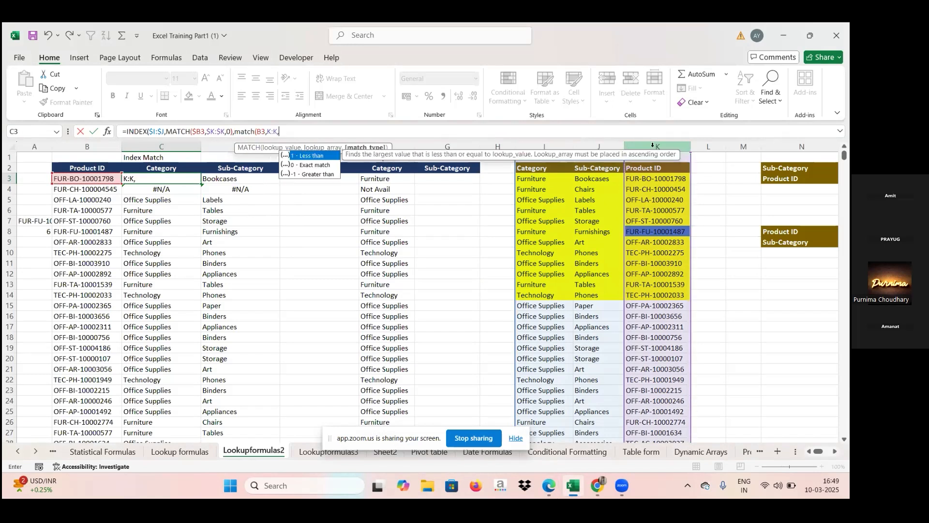
text(0))
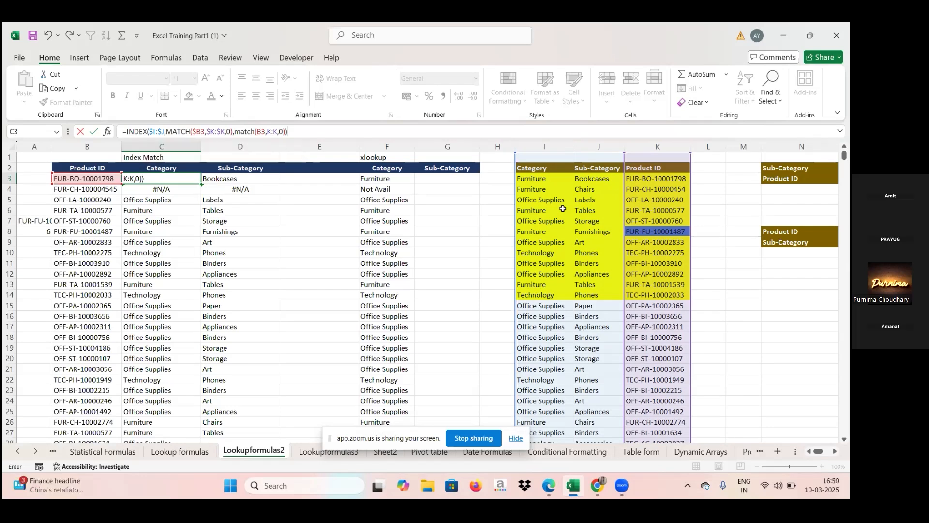
key(Return)
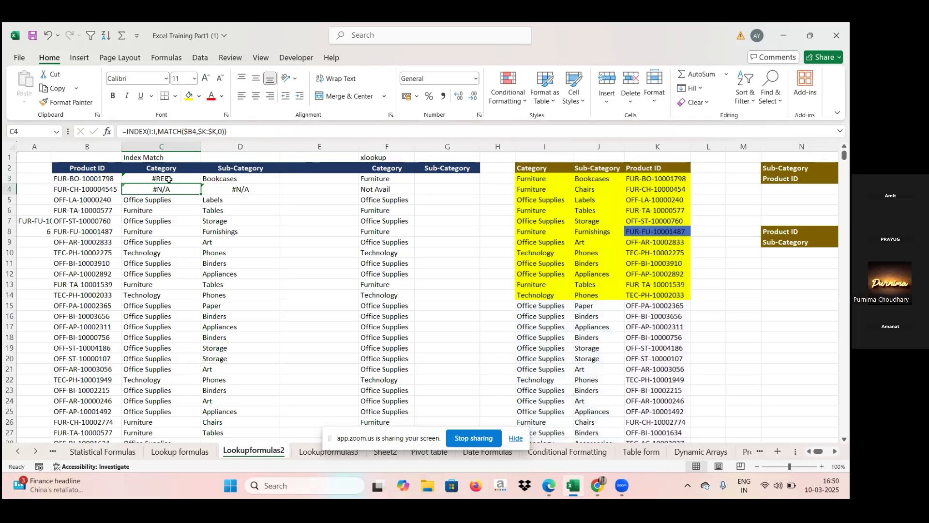
- Delete the formula in C3 and fill the empty cell down the Category column through C15
click(170, 179)
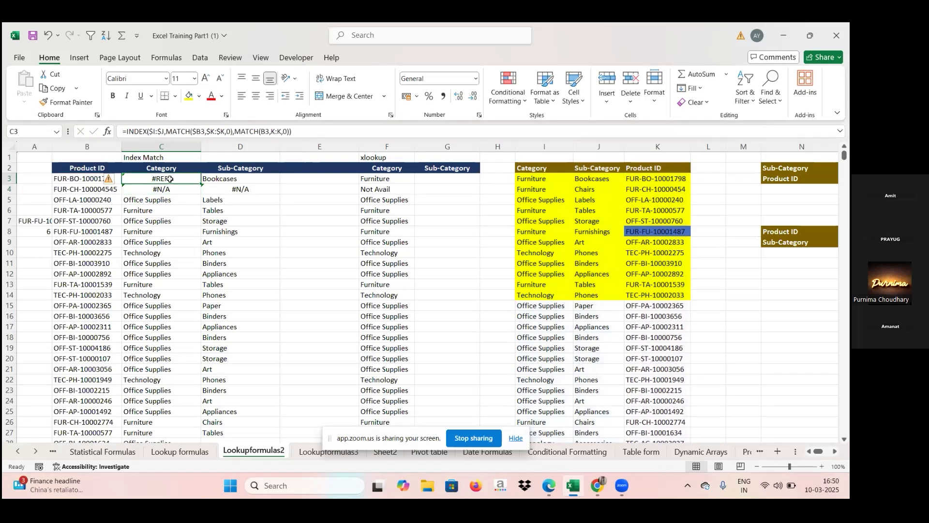
key(Delete)
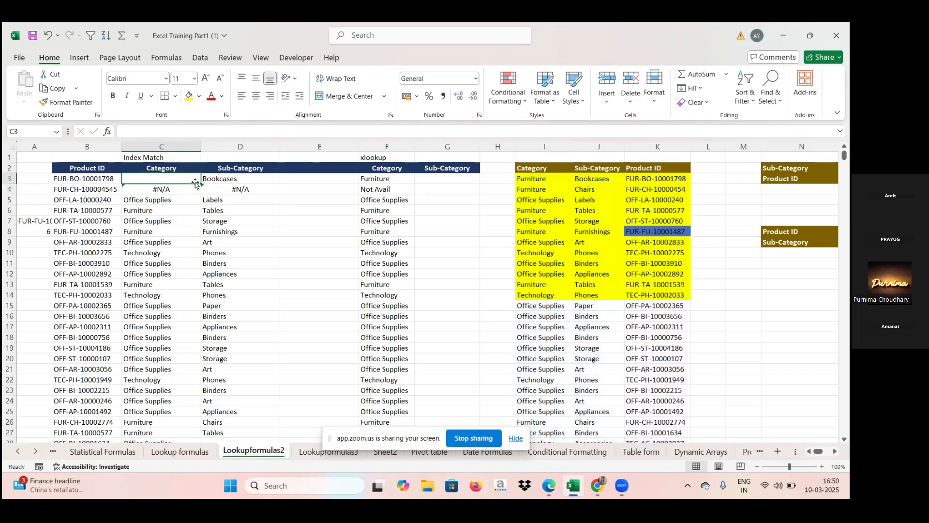
drag(201, 182, 301, 306)
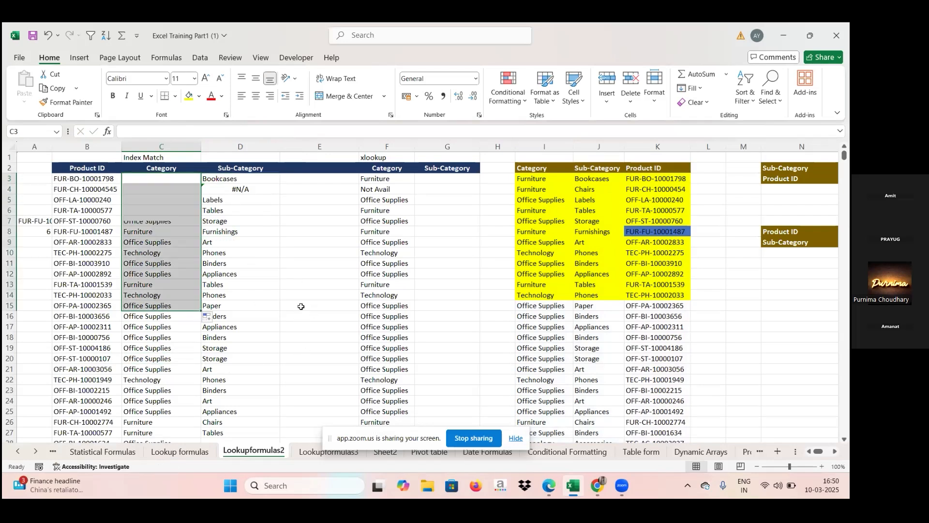
- Start a new INDEX formula in C3 with the locked columns $I:$J as the array
click(157, 180)
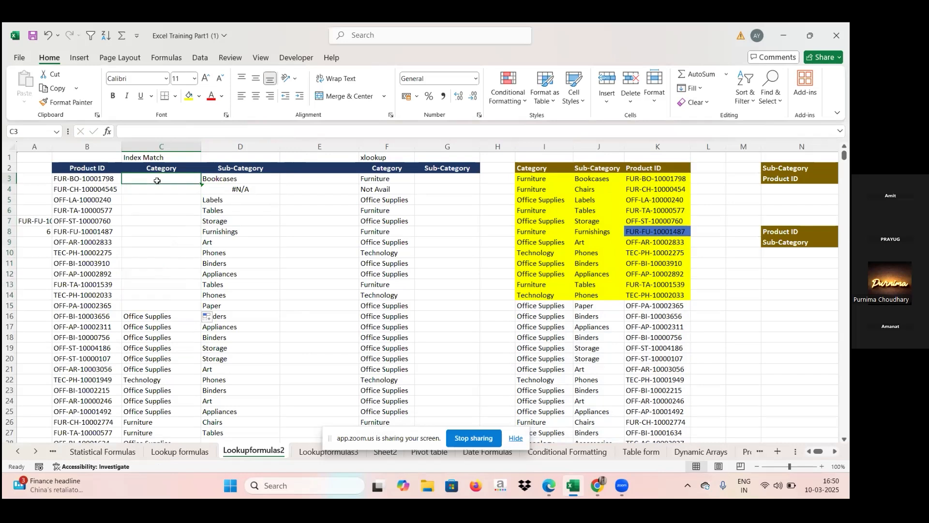
text(=index()
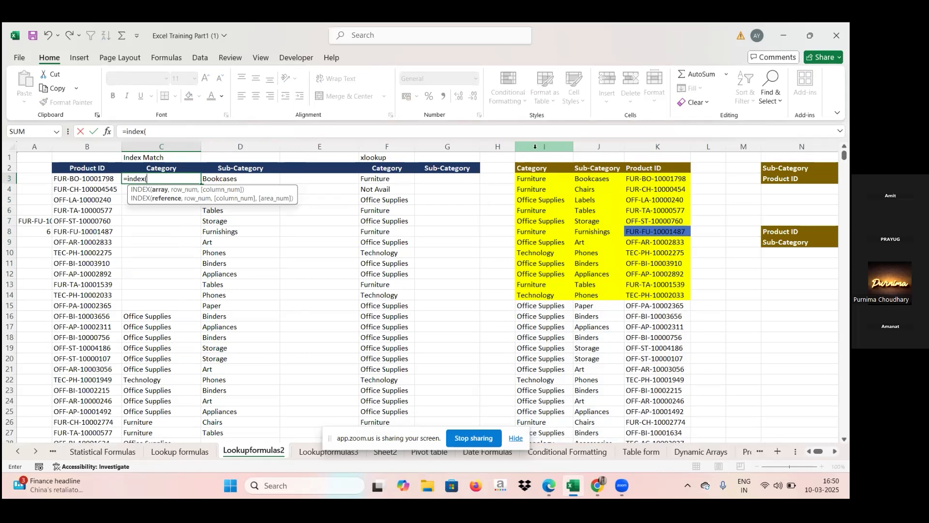
drag(535, 146, 597, 140)
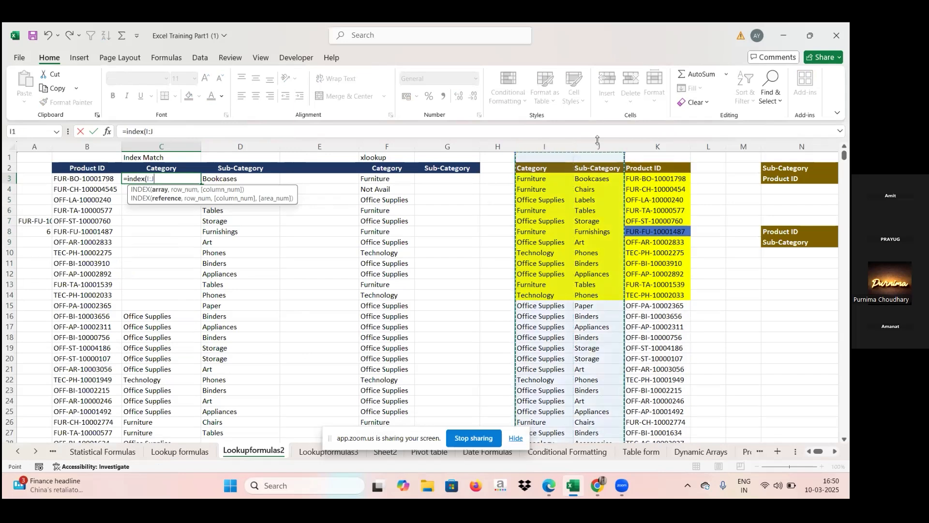
key(F4)
text(,)
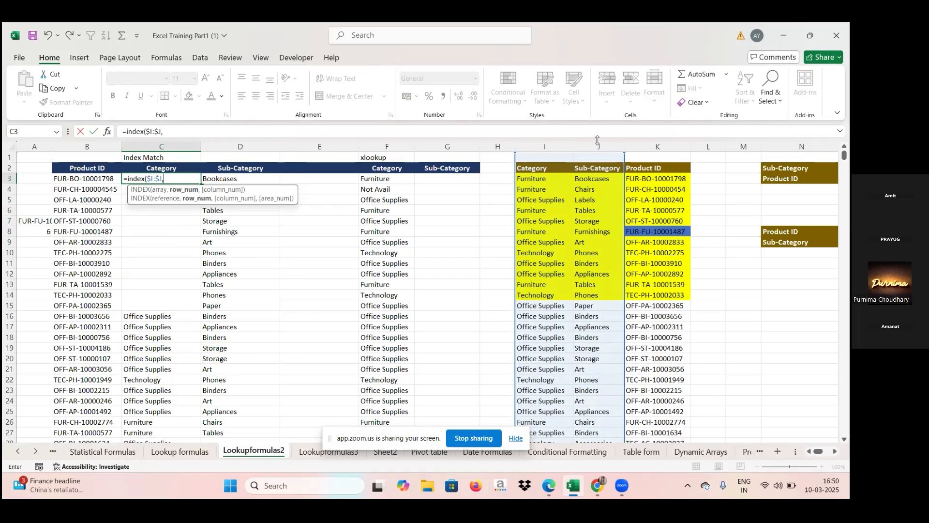
- Complete C3's INDEX formula with a row MATCH on the product ID, giving =INDEX($I:$J,MATCH($B3,$K:$K,0))
text(match)
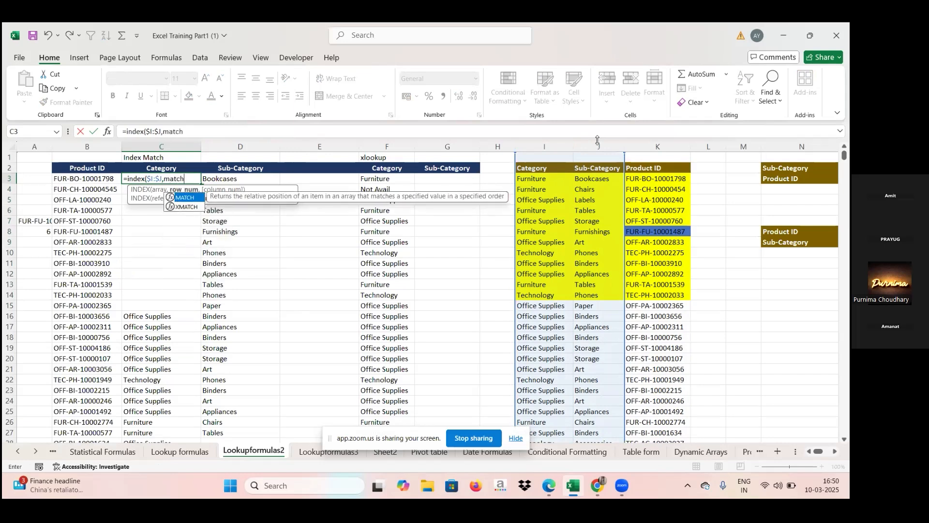
text(()
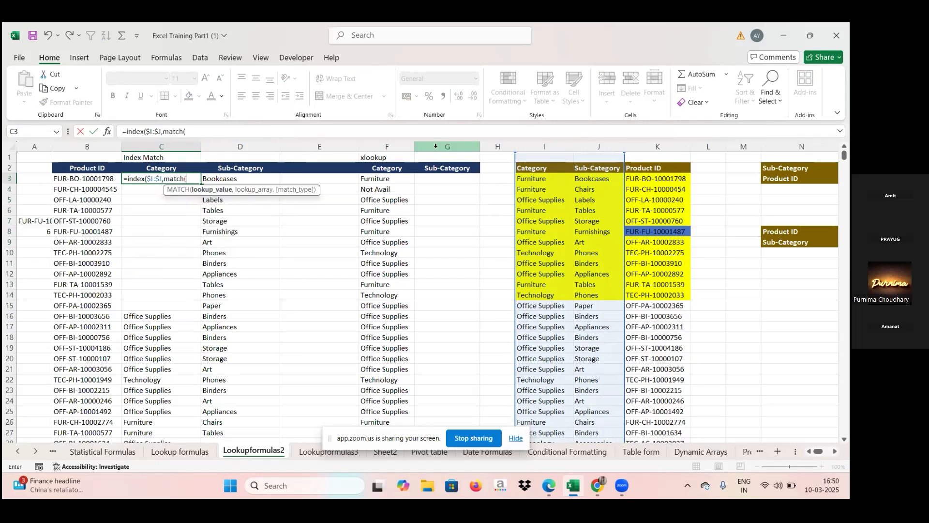
click(84, 179)
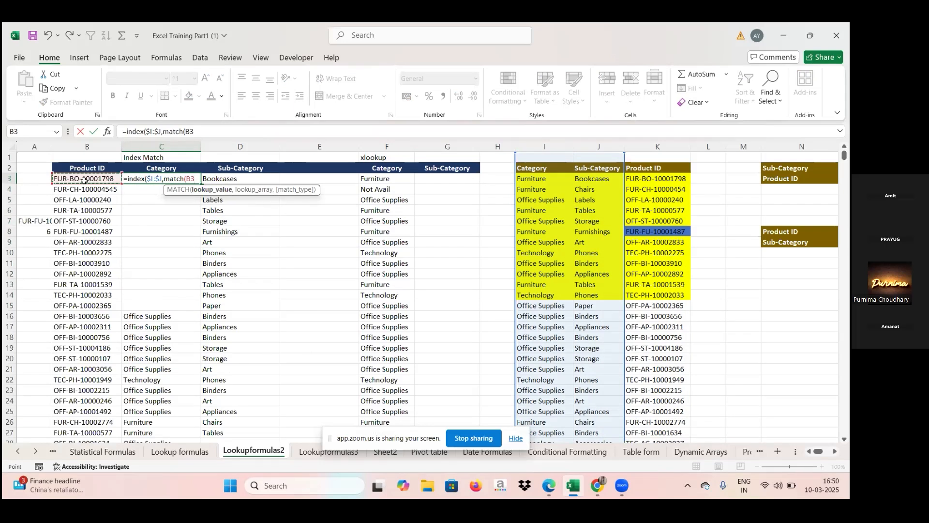
key(F4)
key(F4)
key(F4)
text(,)
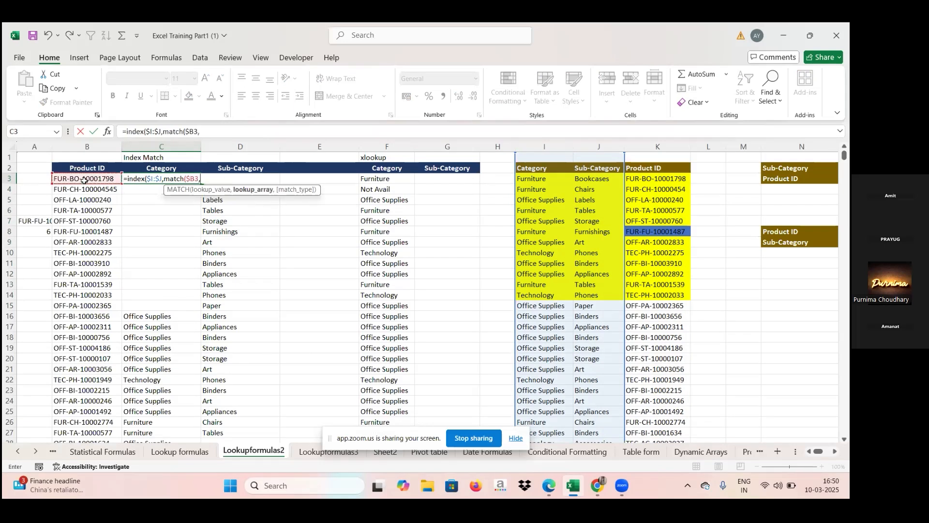
click(657, 148)
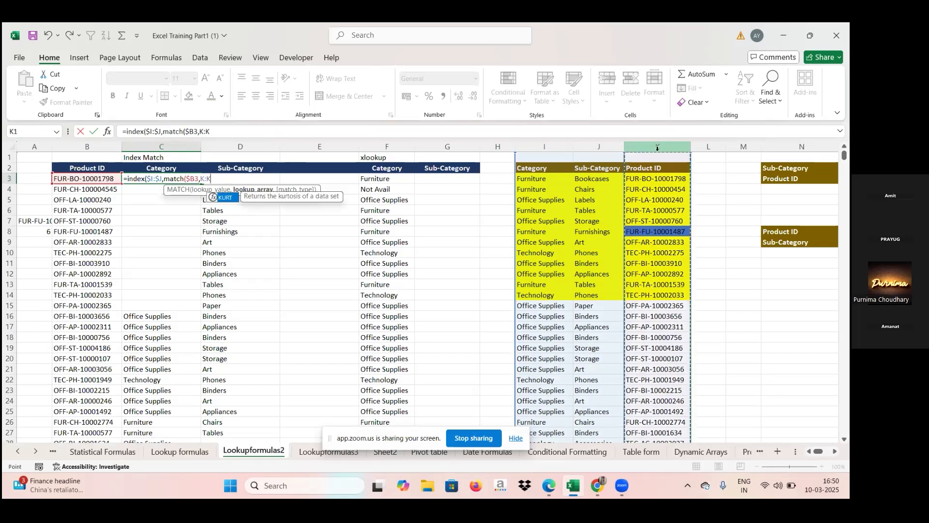
key(F4)
text(,0))
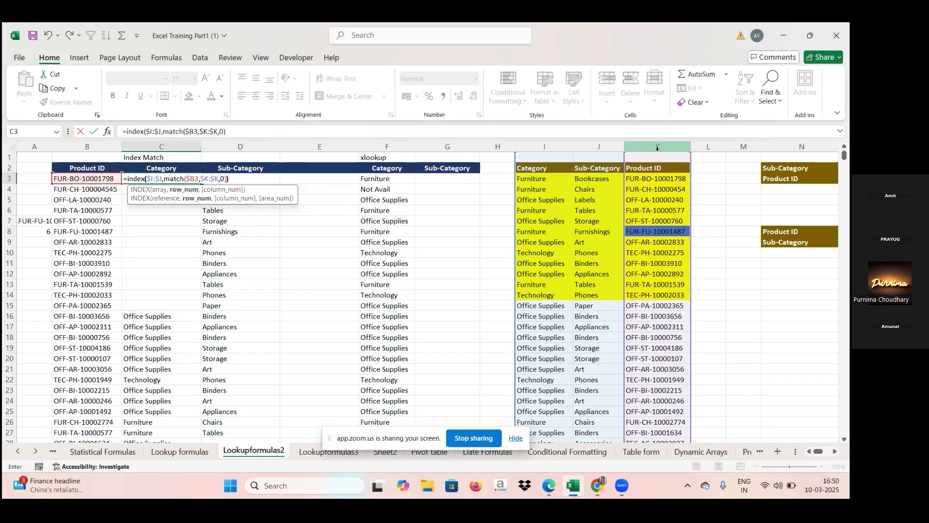
key(Return)
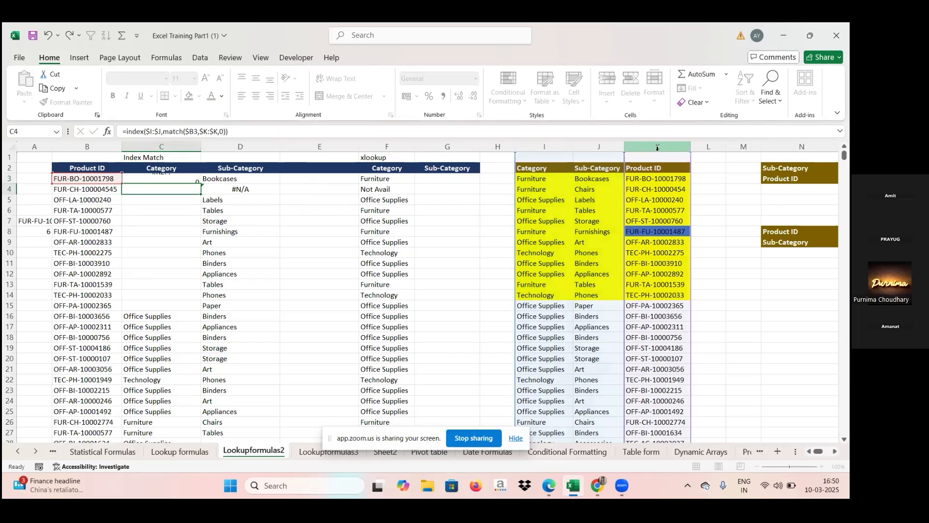
- Begin adding a second MATCH function as the column number of C3's INDEX formula
double_click(178, 178)
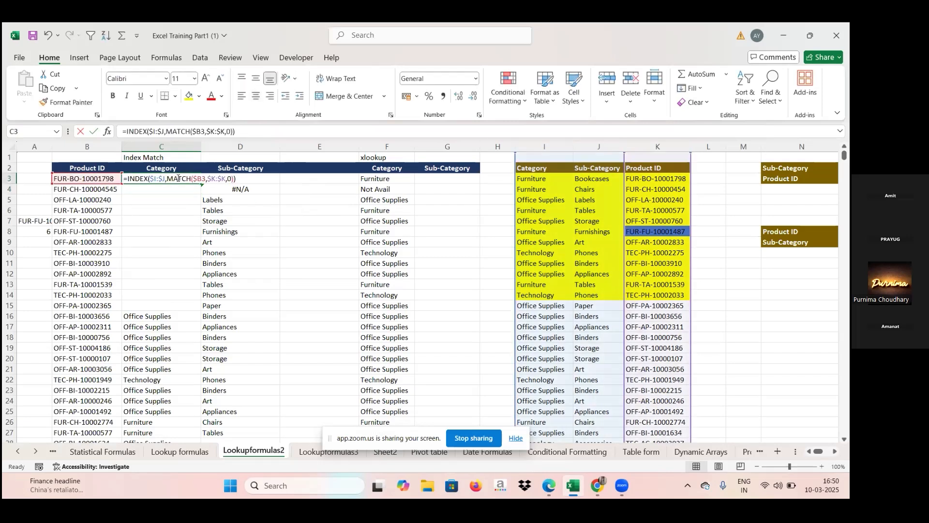
click(239, 132)
key(BackSpace)
text(,match)
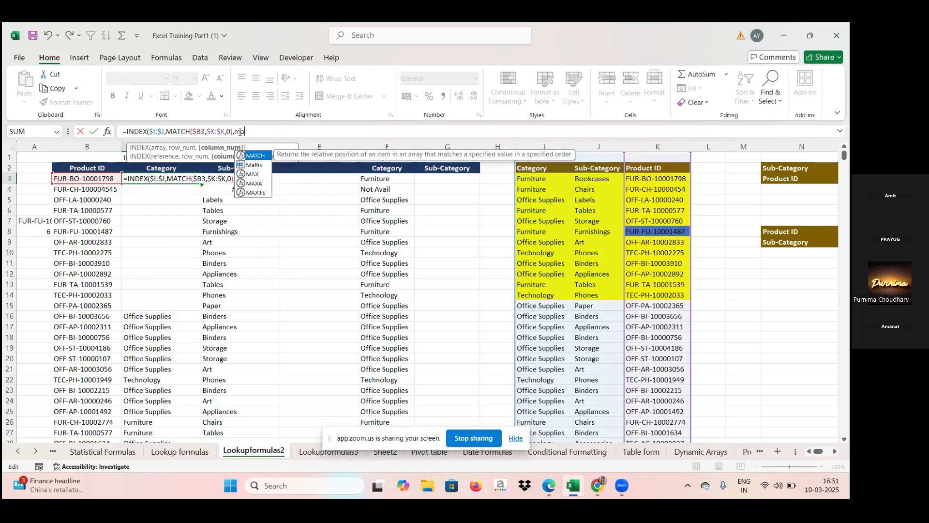
text(()
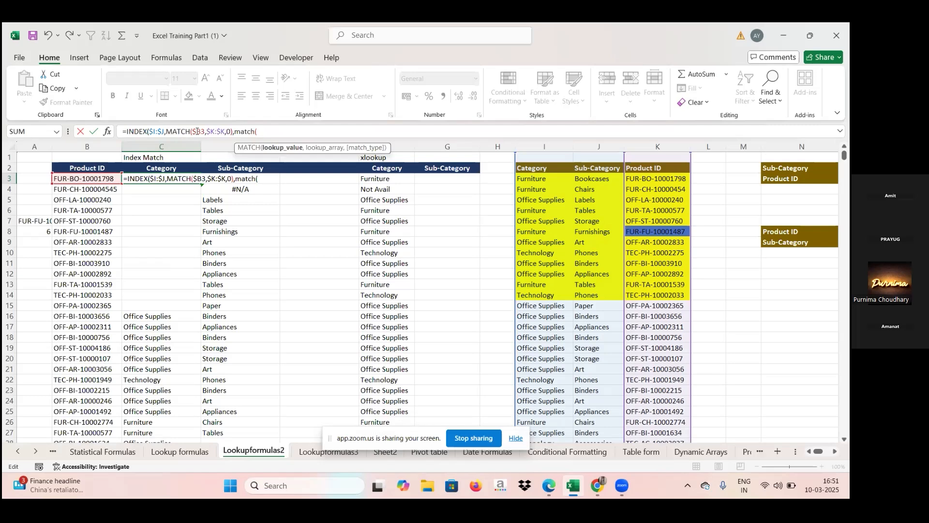
- Remove the unfinished second MATCH from C3 and unlock the lookup value, giving =INDEX($I:$J,MATCH(B3,$K:$K,0))
click(197, 130)
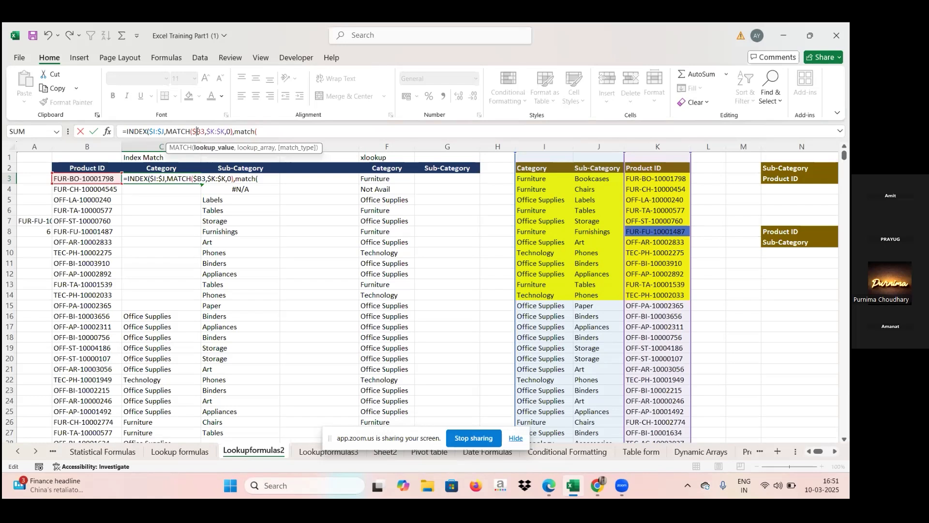
key(BackSpace)
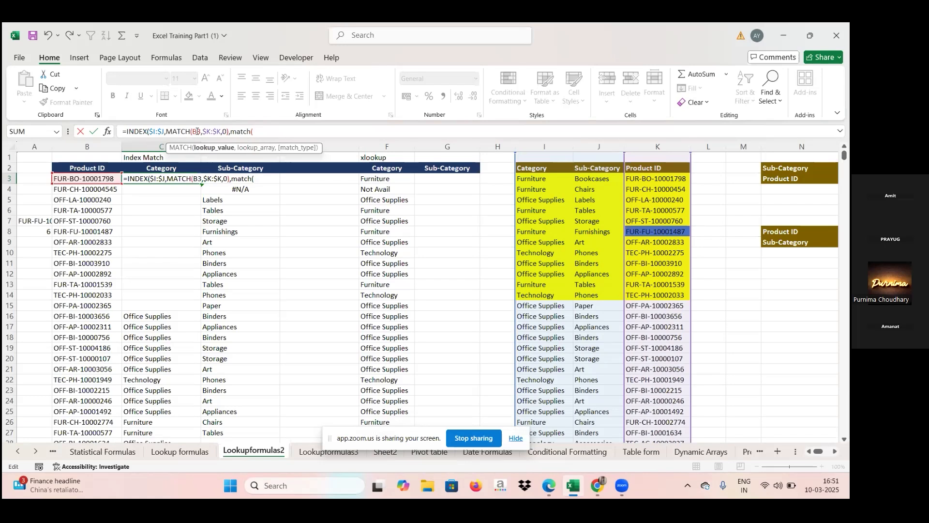
click(264, 130)
key(BackSpace)
key(BackSpace)
key(BackSpace)
key(BackSpace)
key(BackSpace)
key(BackSpace)
key(BackSpace)
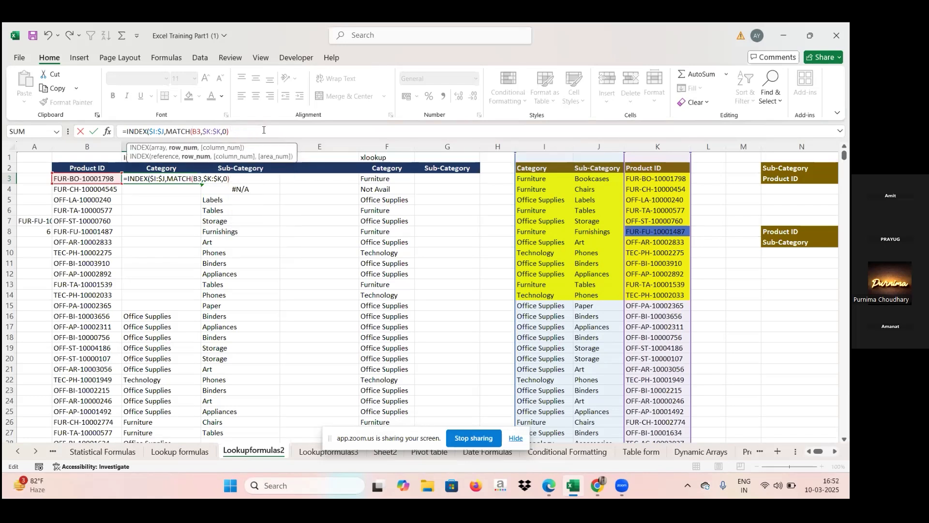
text())
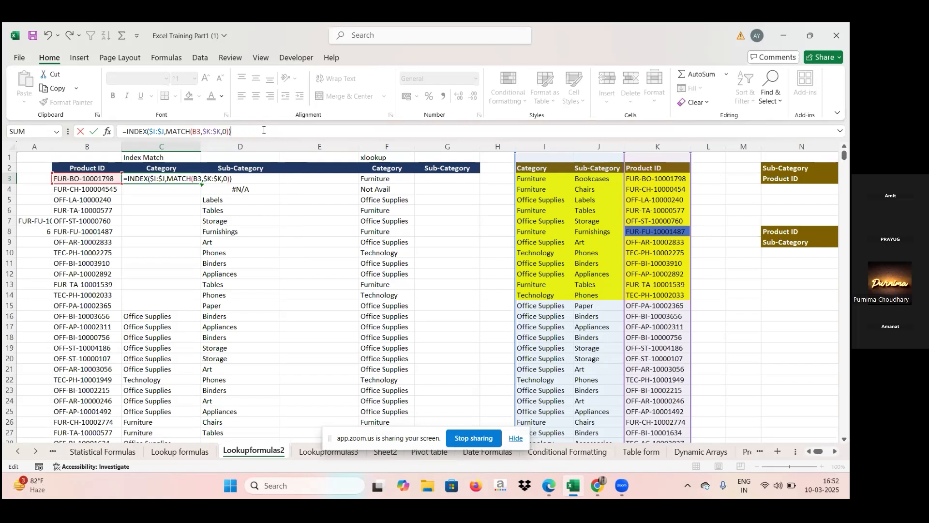
key(Return)
click(173, 179)
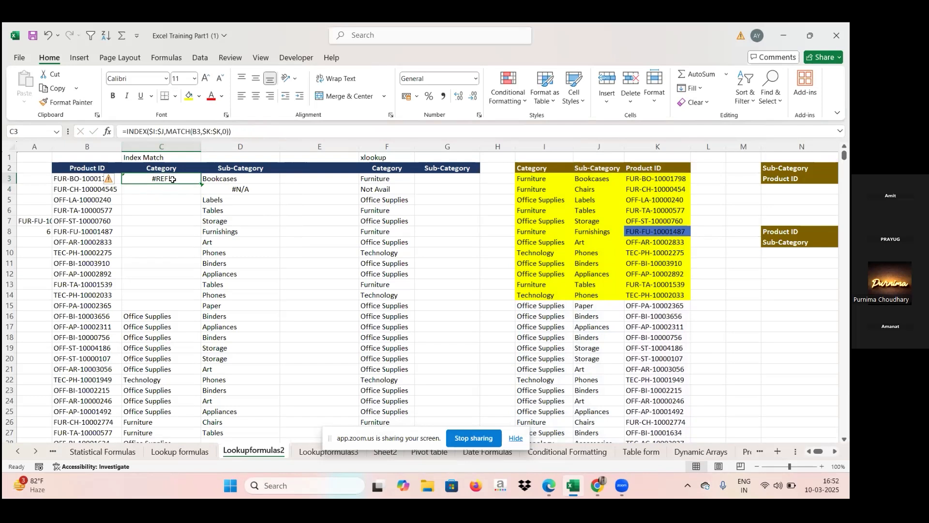
- Try C3's INDEX formula with the array unlocked as I:J, and restore the locked array $I:$J
double_click(173, 179)
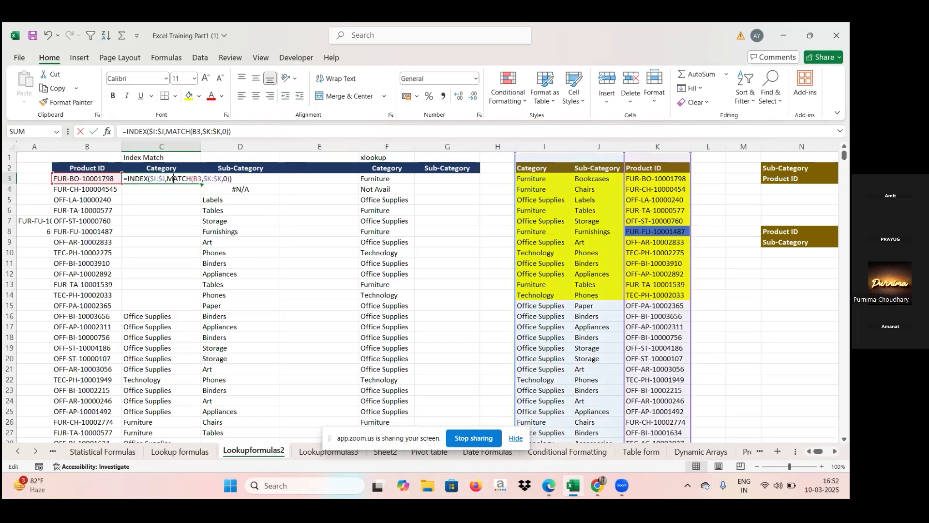
click(174, 180)
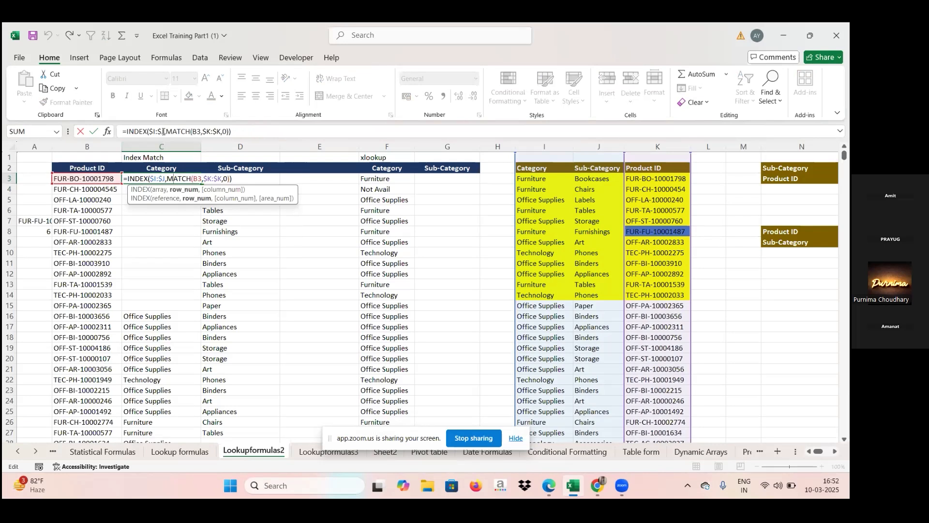
click(163, 131)
key(F4)
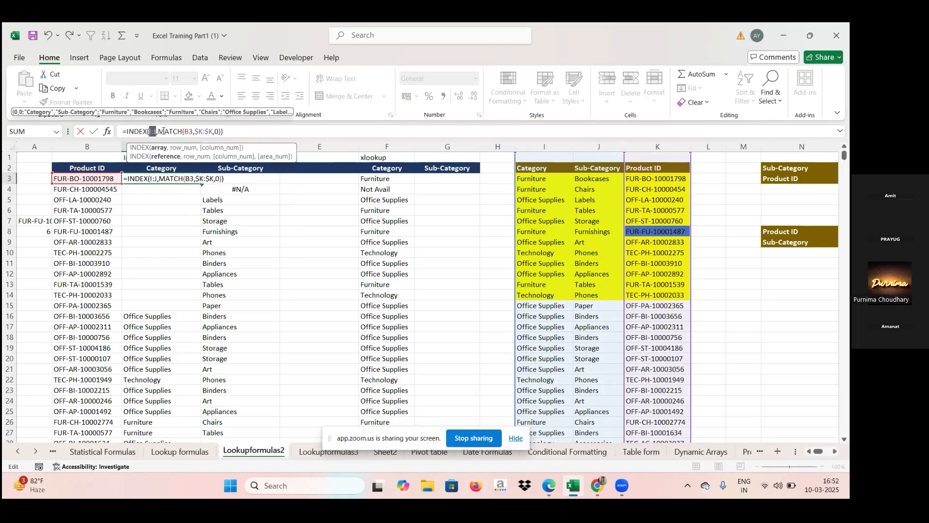
key(Return)
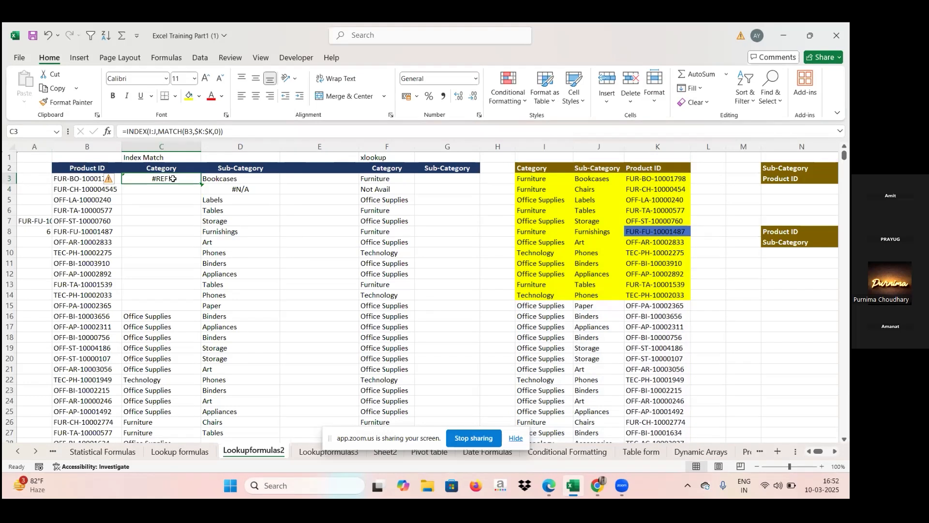
click(156, 131)
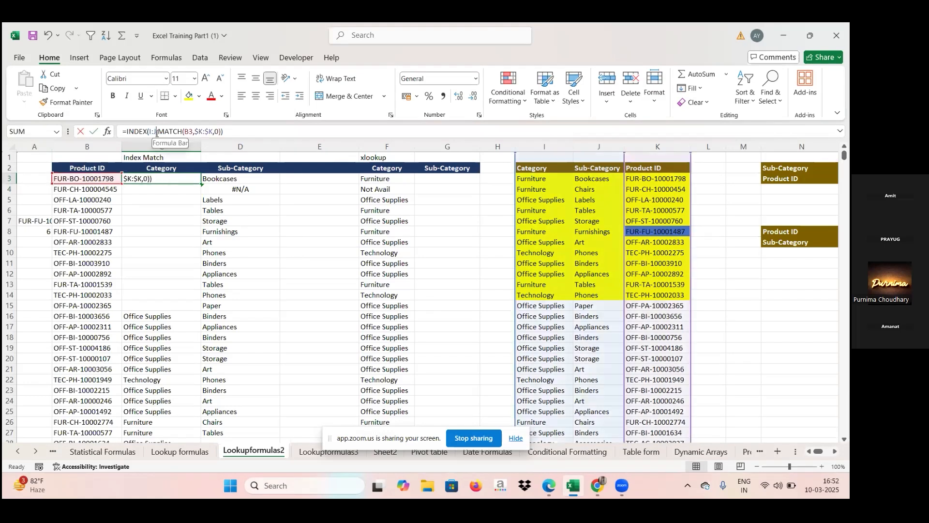
key(F4)
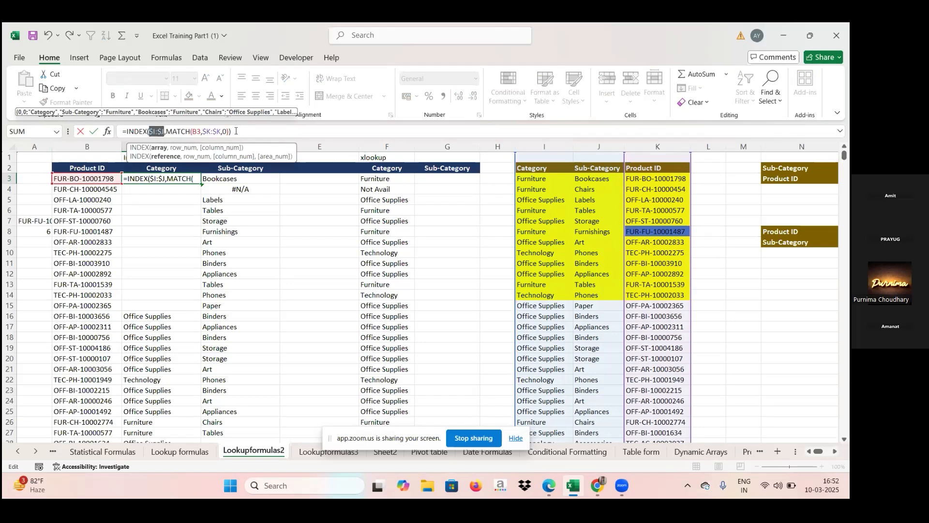
- Add MATCH(B3,$K:$K,0) as the column number of C3's INDEX formula
click(236, 131)
key(BackSpace)
text(,mat)
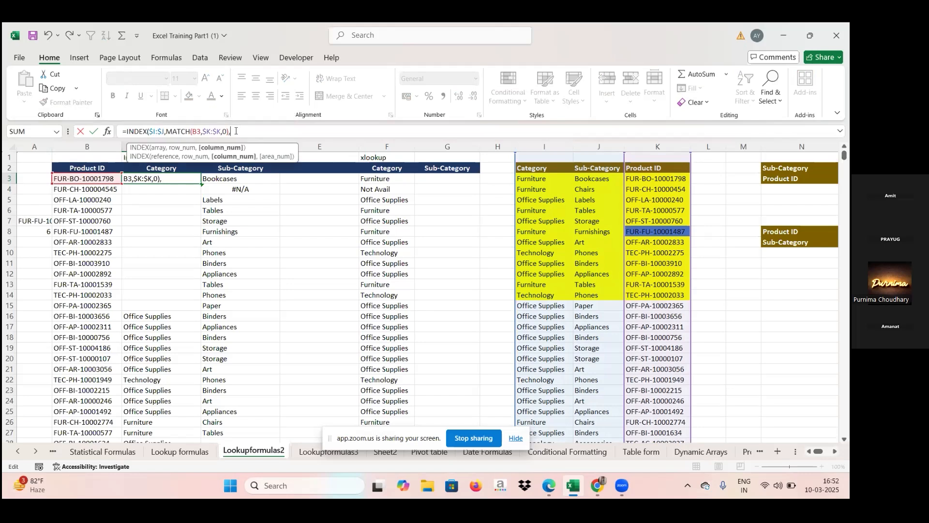
text(ch()
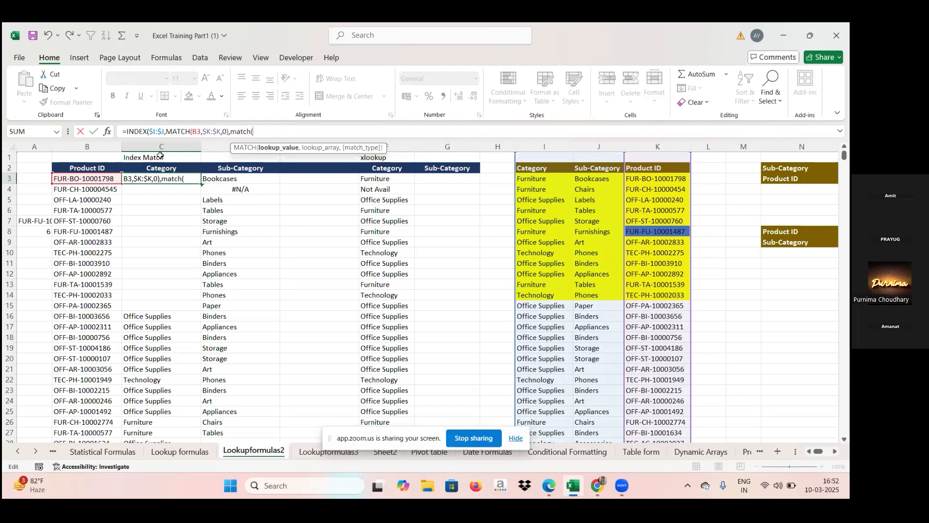
click(90, 179)
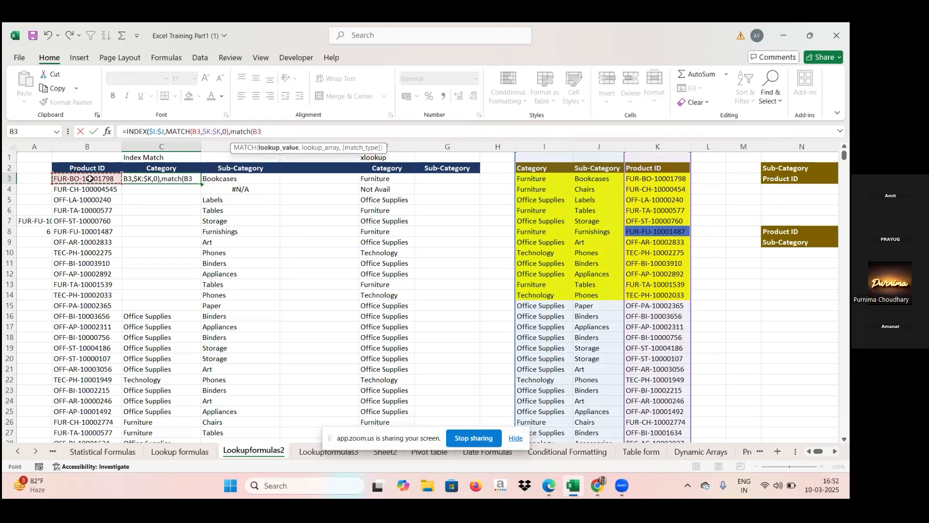
text(,)
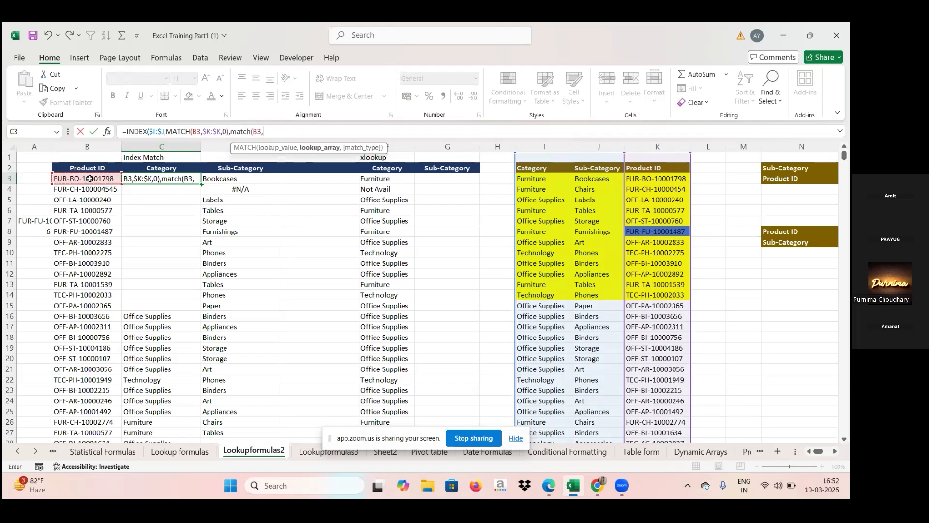
click(654, 145)
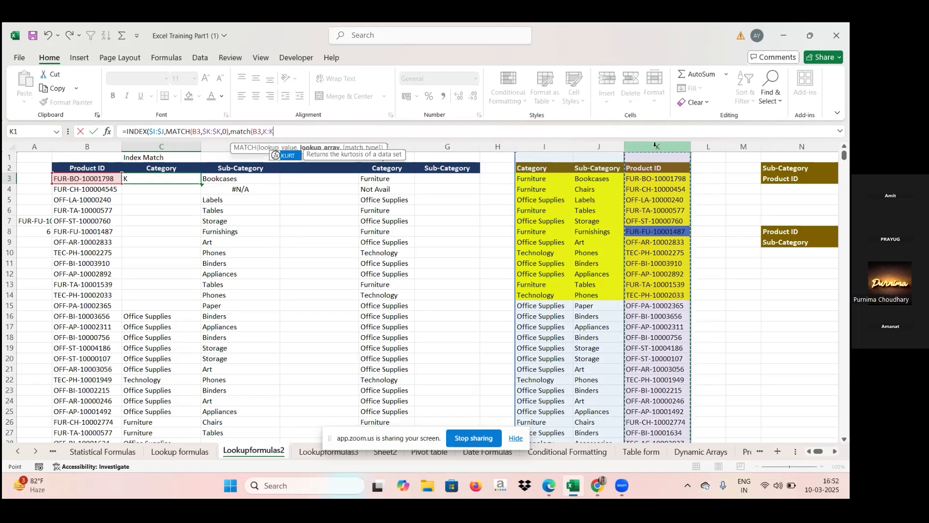
key(F4)
text(,0))
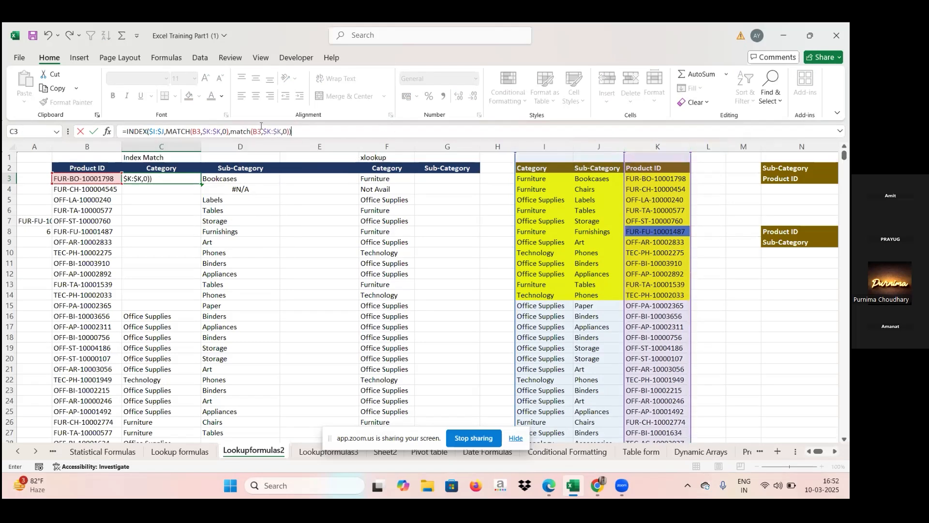
- Lock the column of the second MATCH's lookup value as $B3, enter the formula in C3, and reopen it for review
click(257, 132)
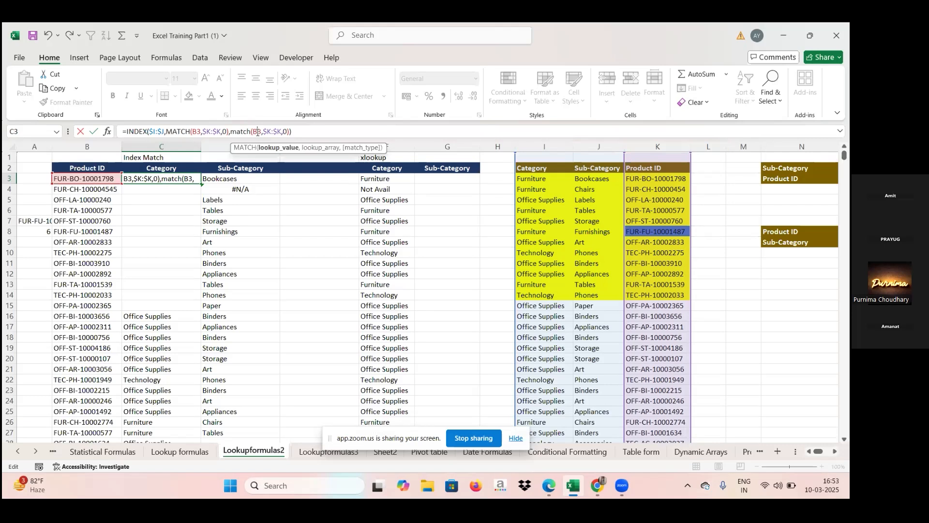
key(F4)
key(F4)
key(F4)
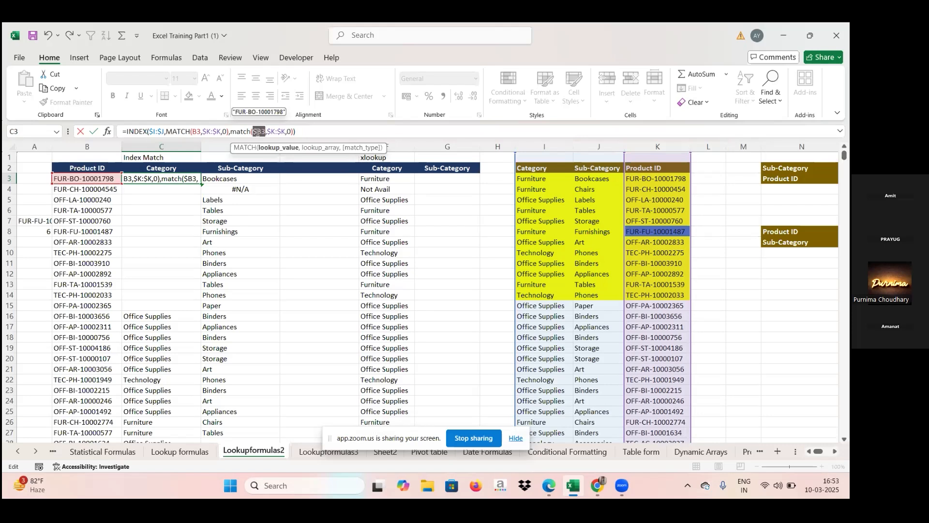
click(164, 131)
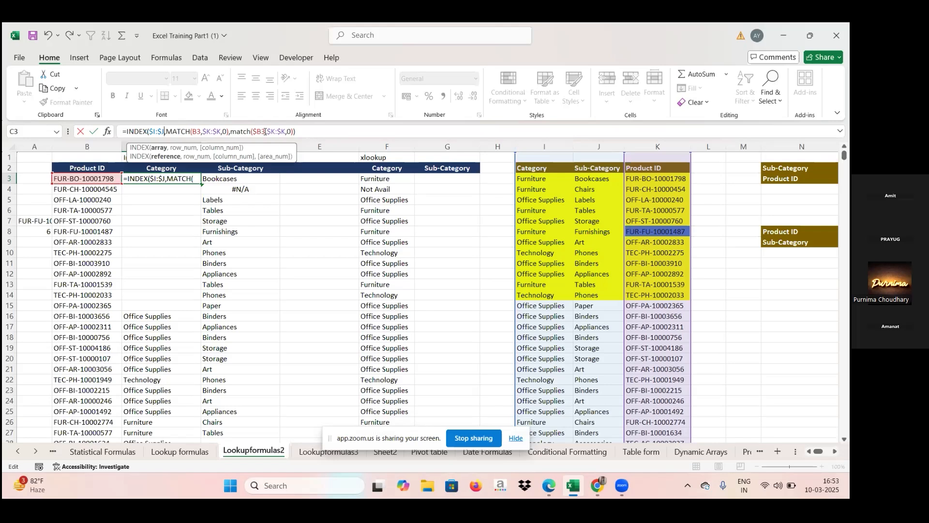
click(264, 132)
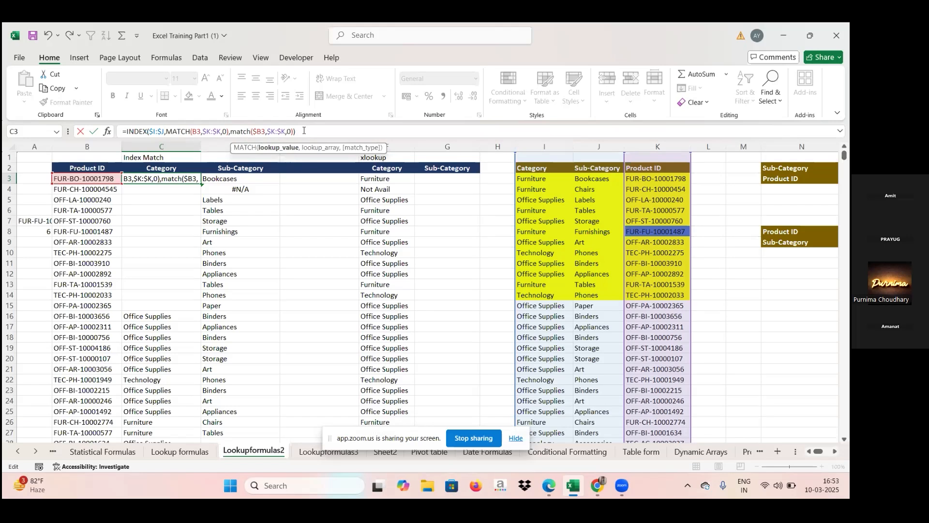
text())
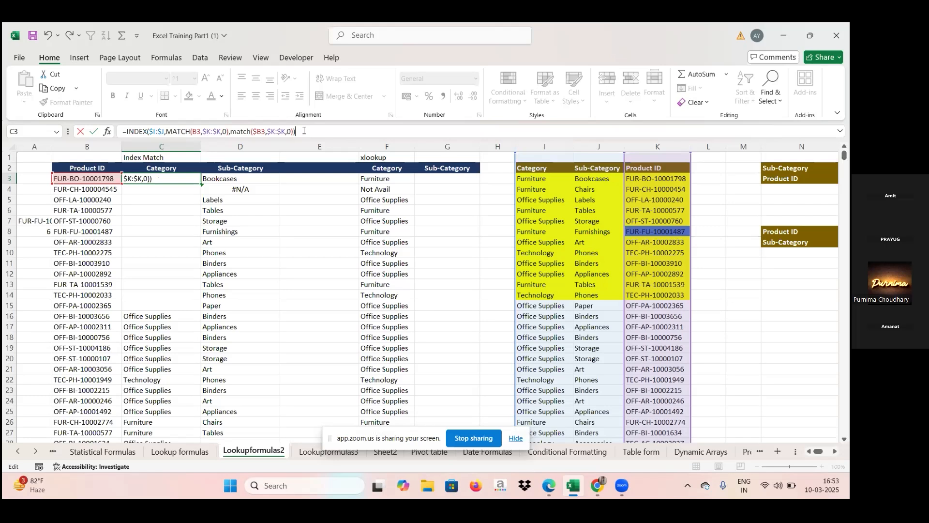
key(Return)
double_click(168, 179)
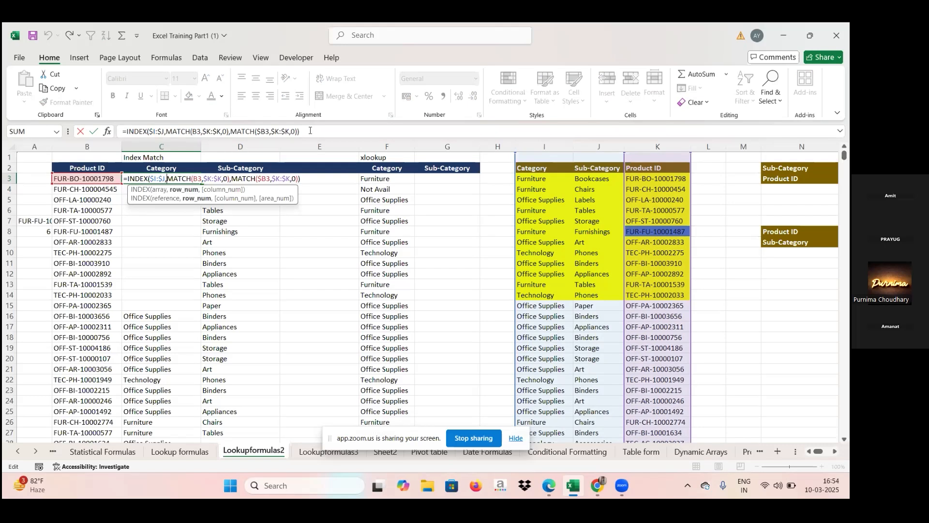
- Switch to the Zoom meeting in Edge, unmute the microphone, and return to the Excel workbook
click(554, 485)
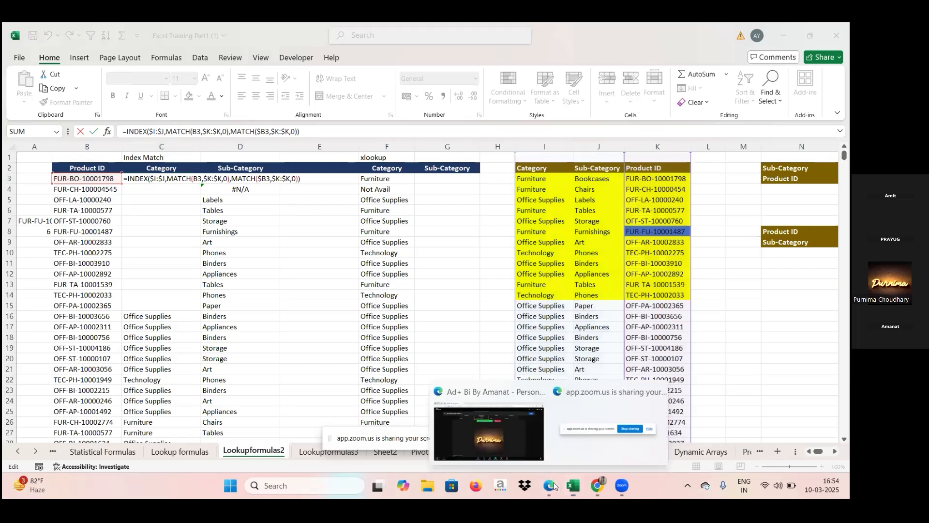
click(488, 432)
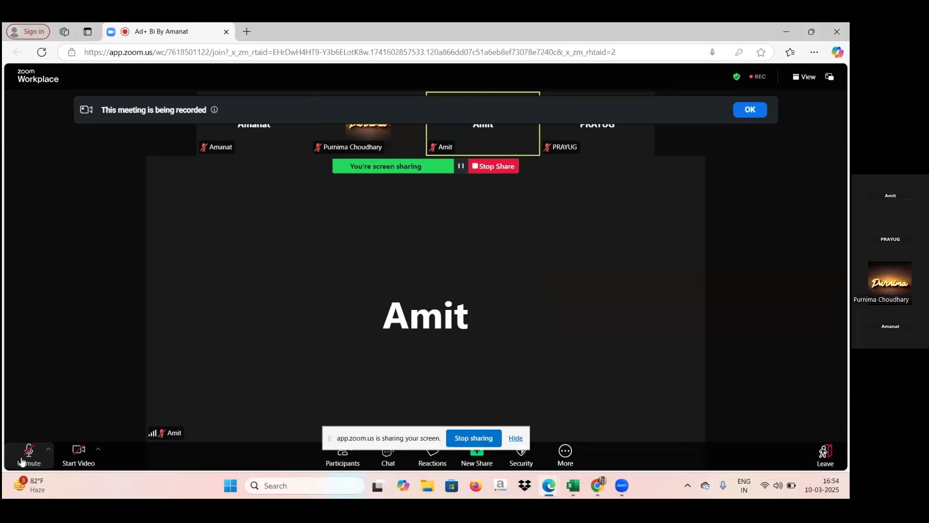
key(alt+Tab)
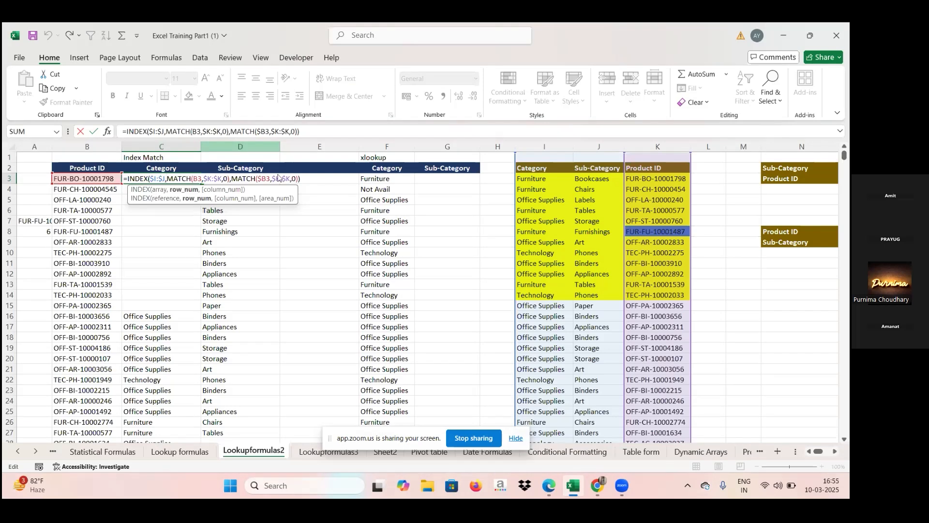
mouse_move(556, 488)
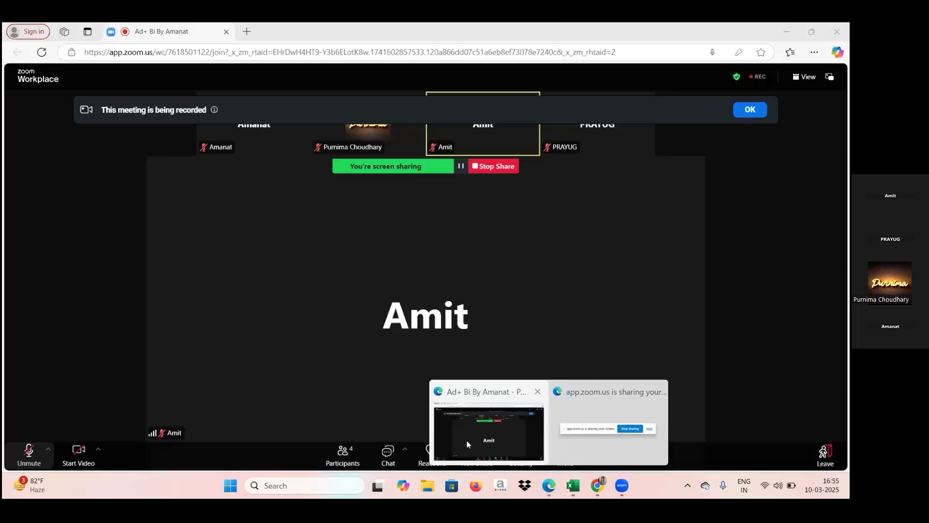
click(466, 440)
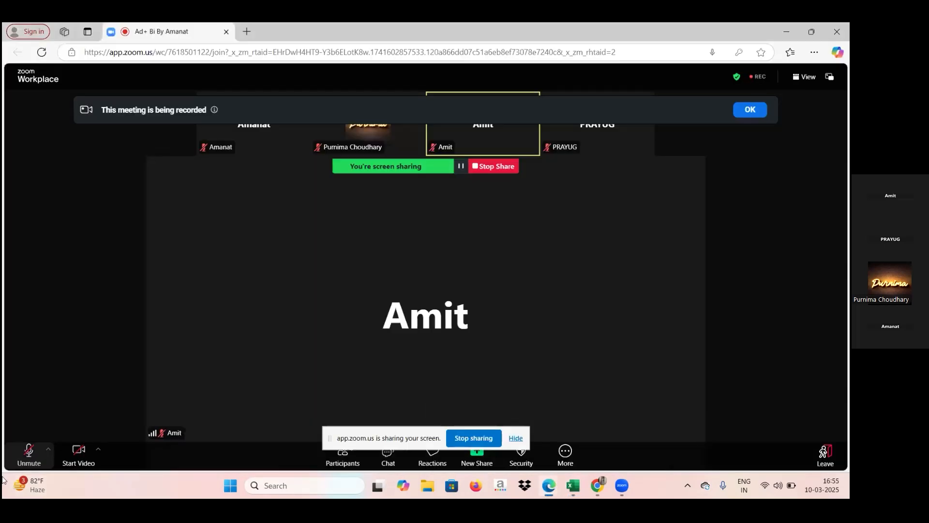
click(30, 453)
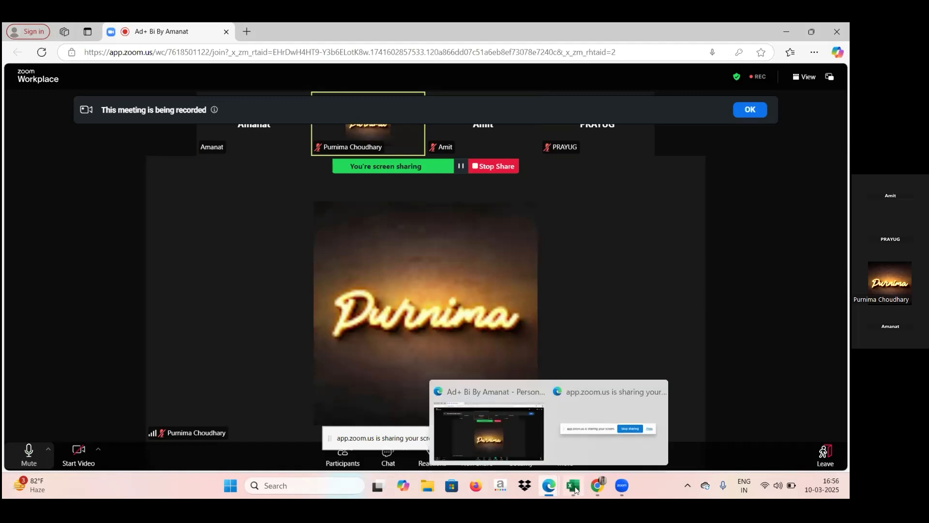
mouse_move(576, 490)
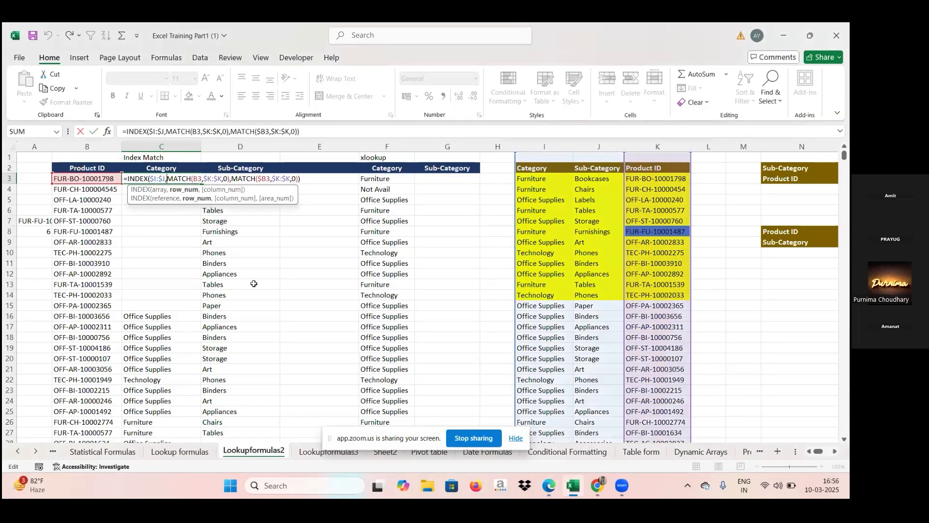
- Lock the column of the first MATCH's lookup value in C3's INDEX formula as $B3
click(195, 179)
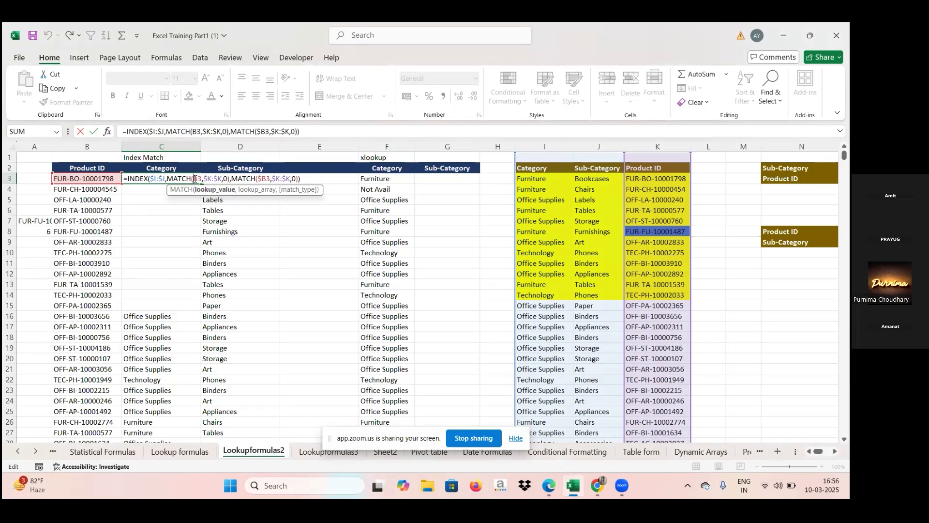
key(F4)
key(F4)
key(F4)
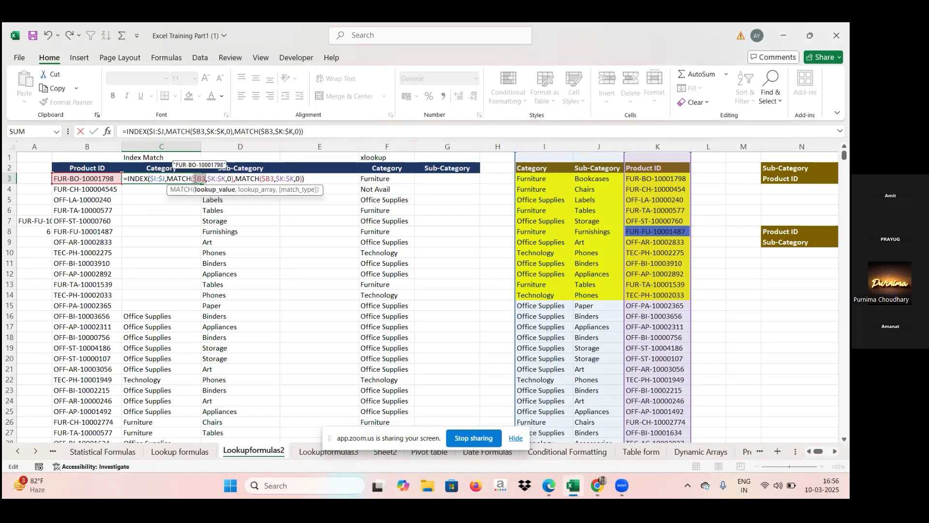
- Replace the second MATCH's lookup value in C3's formula with the Category header cell C2
double_click(275, 178)
key(BackSpace)
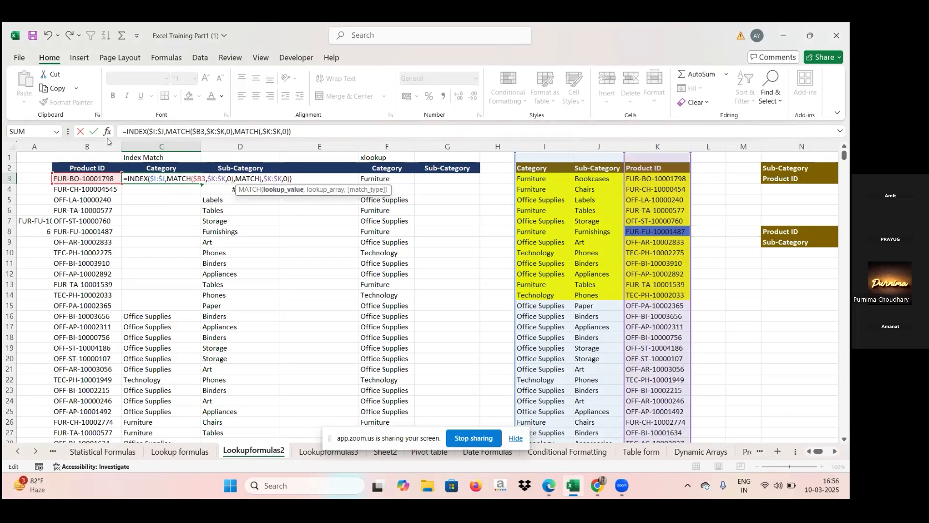
click(154, 167)
drag(155, 167, 192, 164)
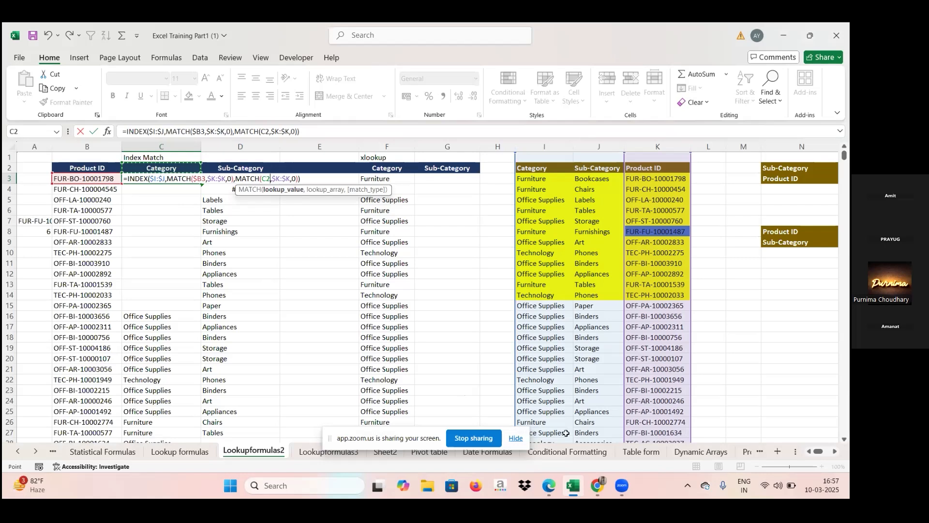
mouse_move(553, 490)
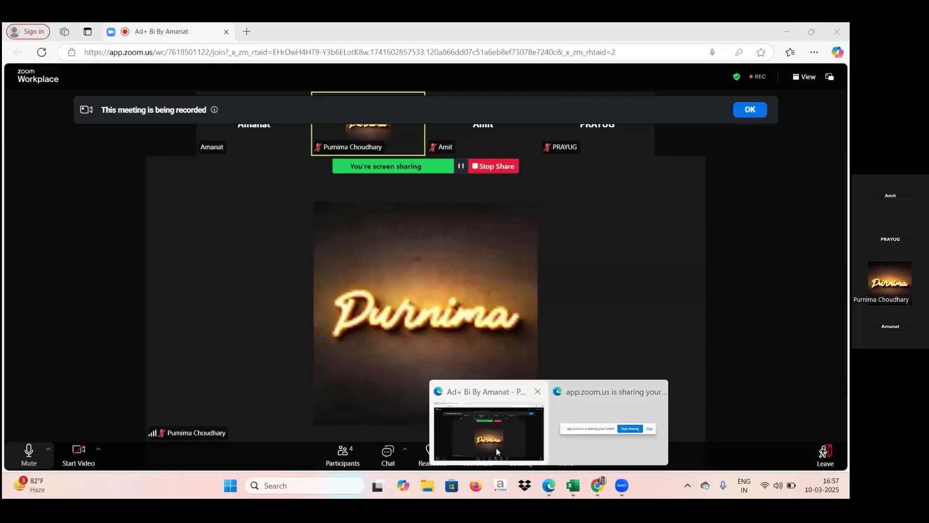
click(495, 448)
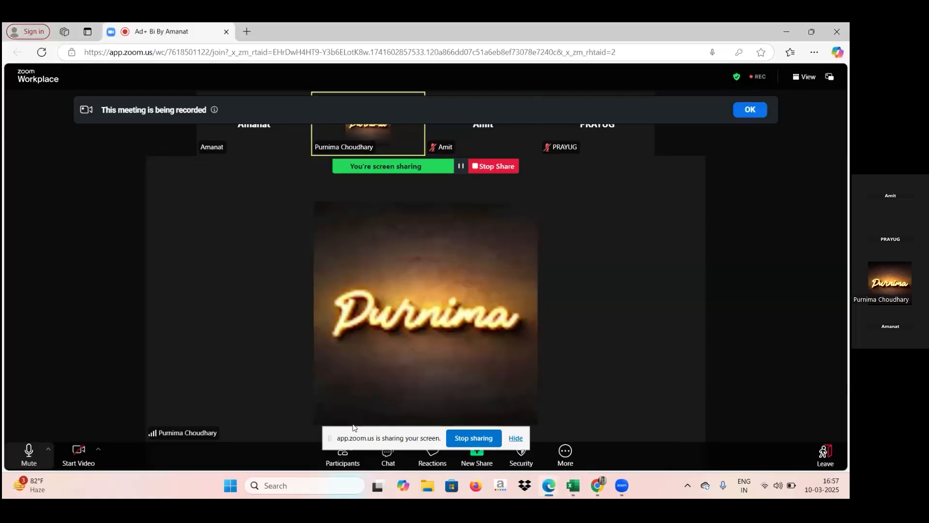
click(574, 485)
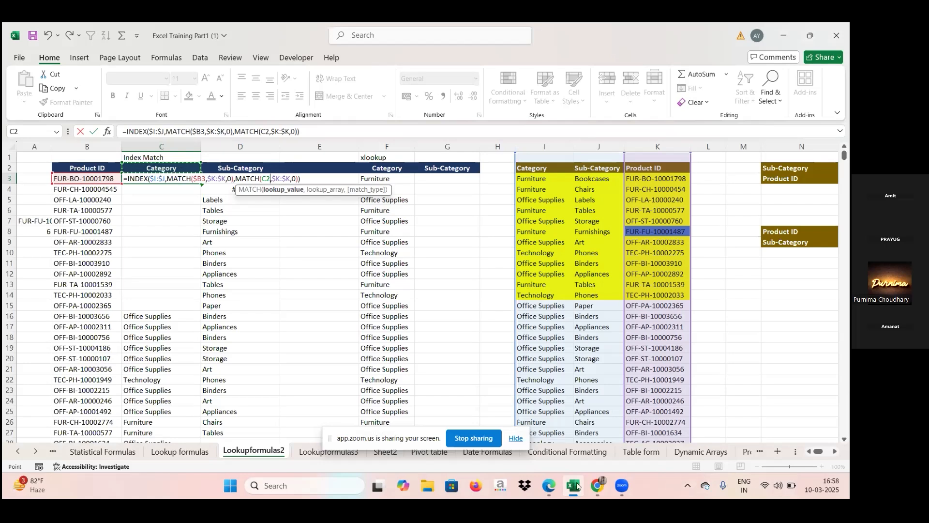
mouse_move(543, 487)
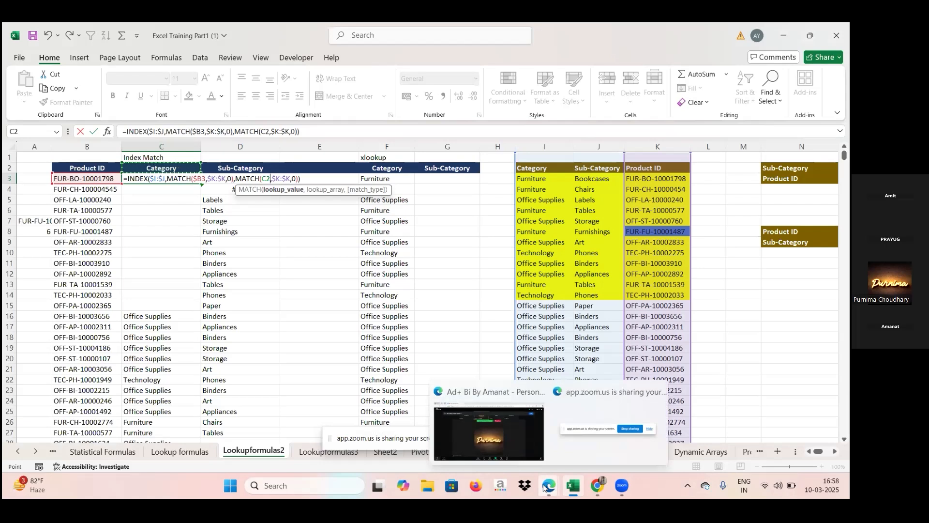
click(489, 430)
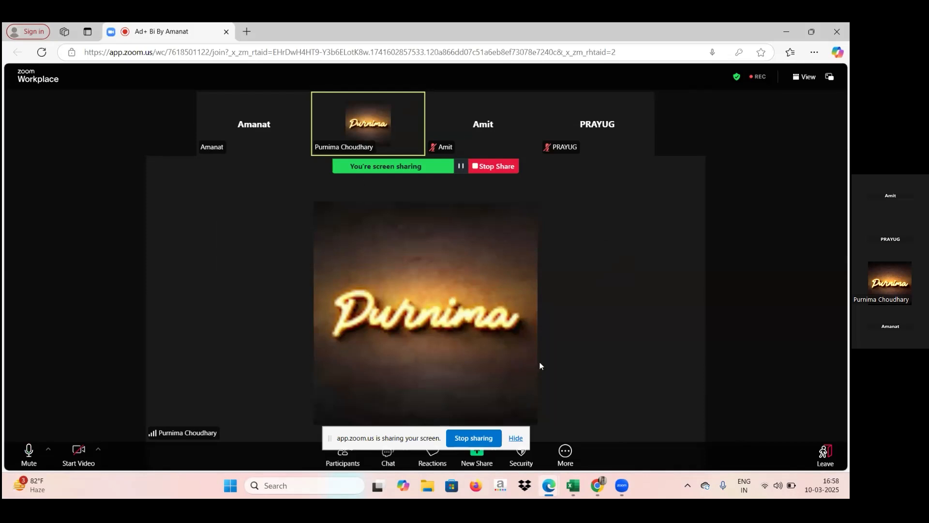
click(571, 485)
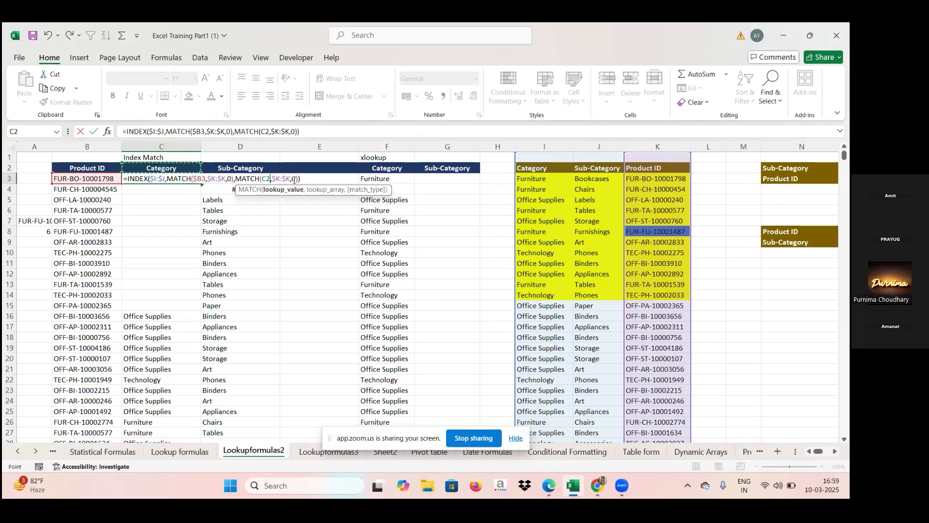
- Switch to the Zoom meeting in Edge, unmute the microphone again, and go back to the open formula in Excel
click(549, 485)
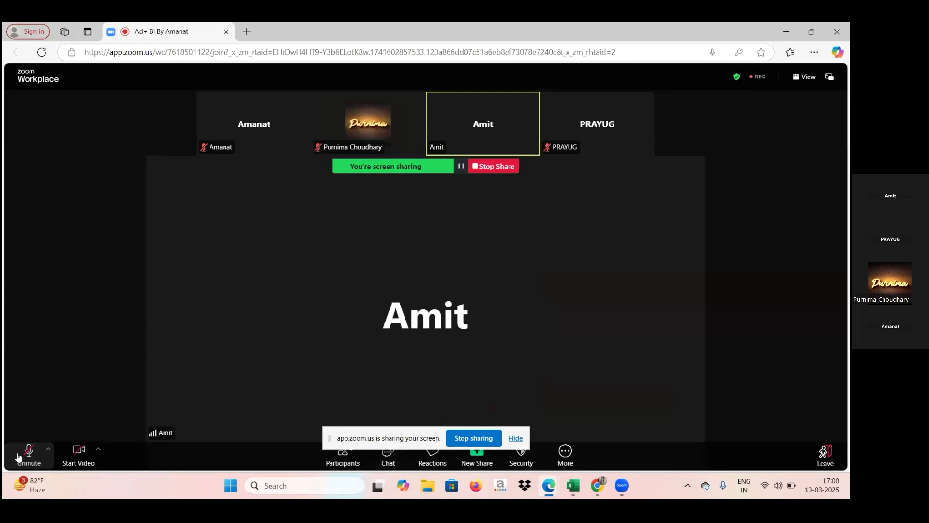
click(18, 456)
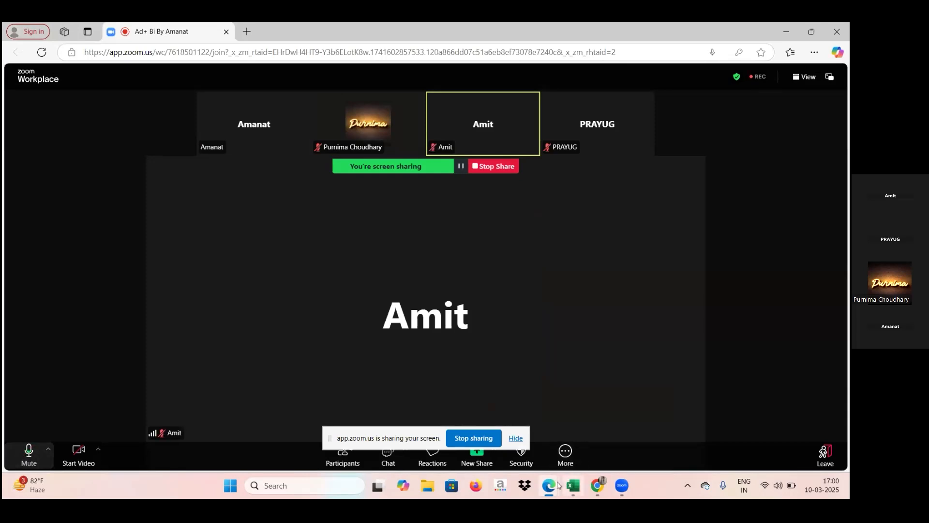
click(582, 486)
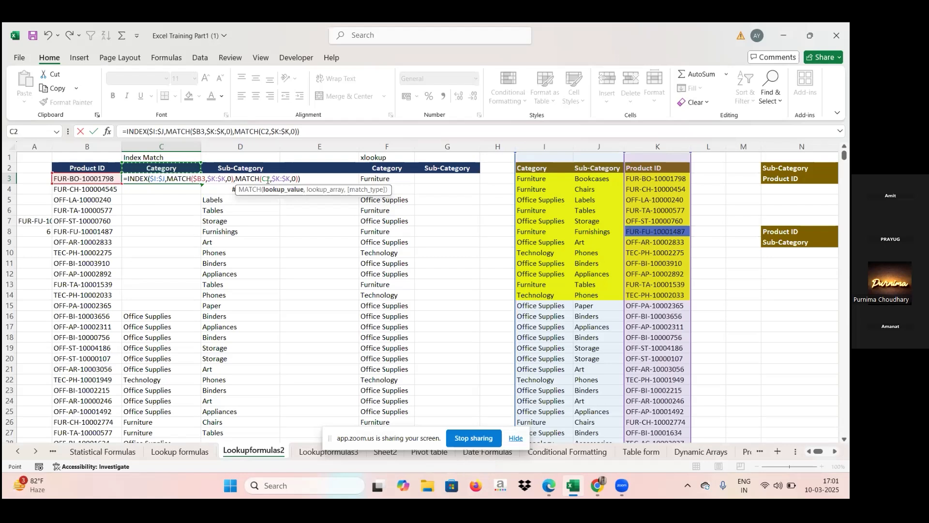
- Lock the row of the second MATCH's lookup value as C$2, enter the formula, and fill it down from C3 to C12
key(F4)
key(F4)
key(Return)
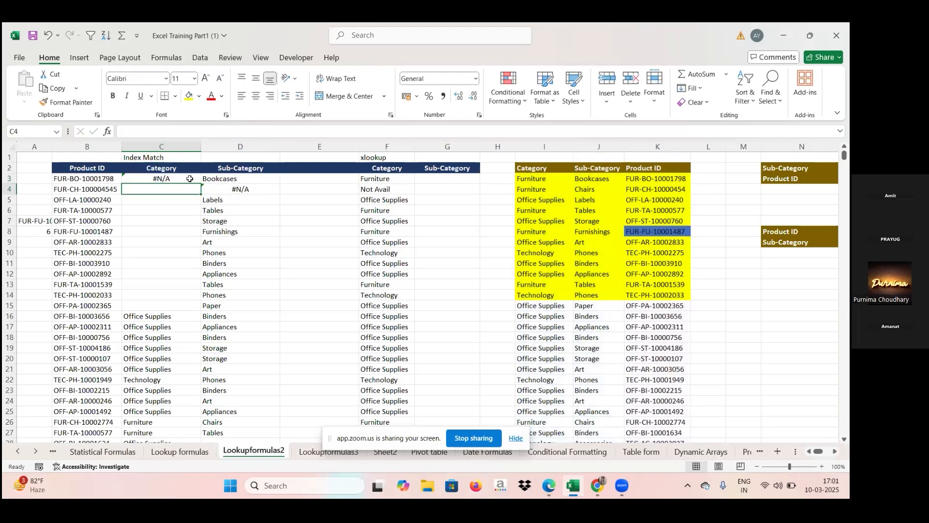
click(190, 179)
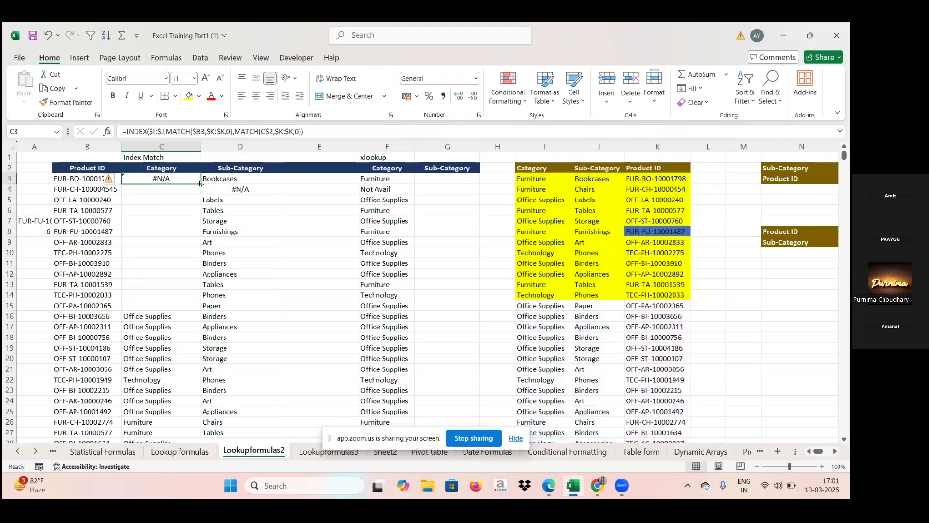
drag(201, 184, 188, 274)
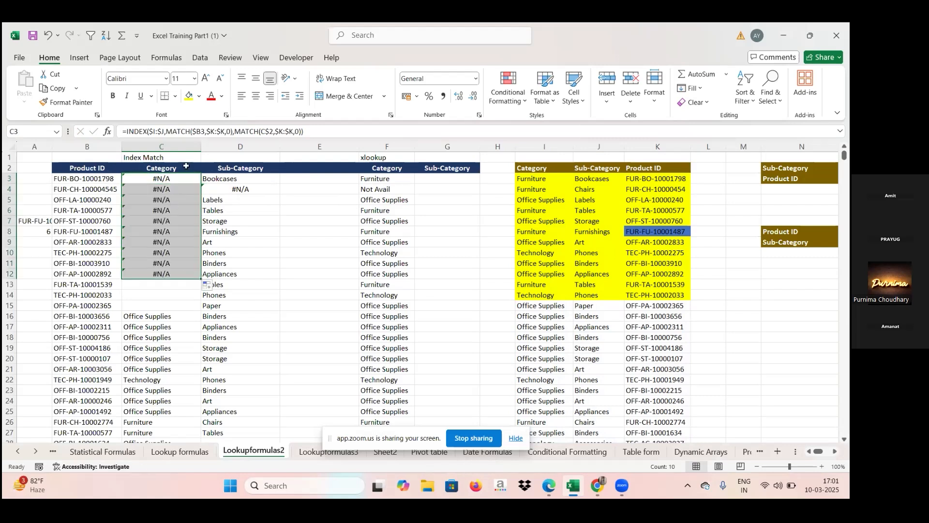
- Replace the second MATCH's lookup array in C3 with the locked header range $I$2:$J$2, and fill the formula down to C12
click(187, 178)
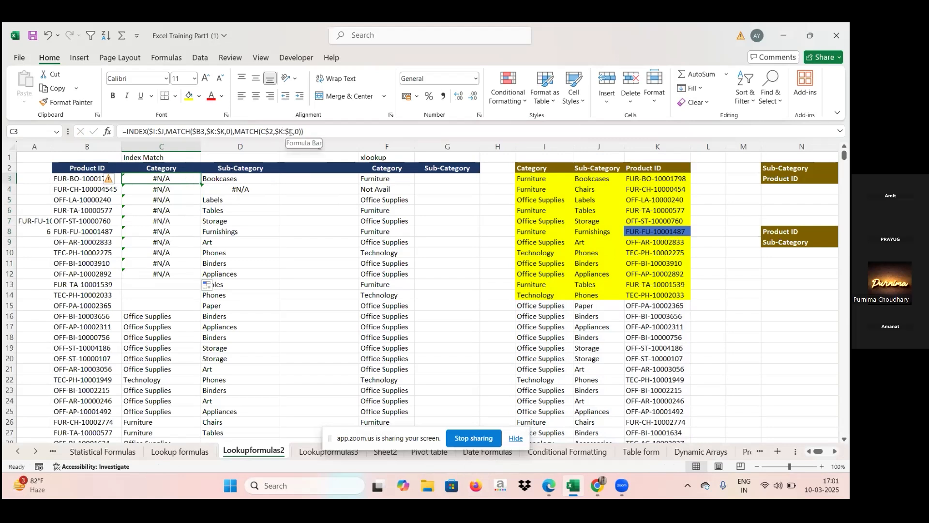
click(292, 132)
key(BackSpace)
key(BackSpace)
key(BackSpace)
key(BackSpace)
key(BackSpace)
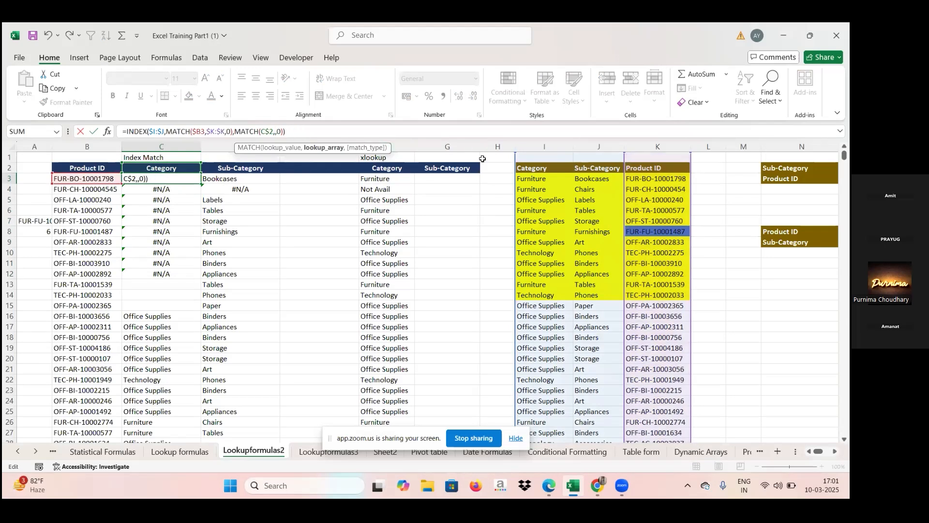
click(529, 169)
drag(529, 169, 584, 169)
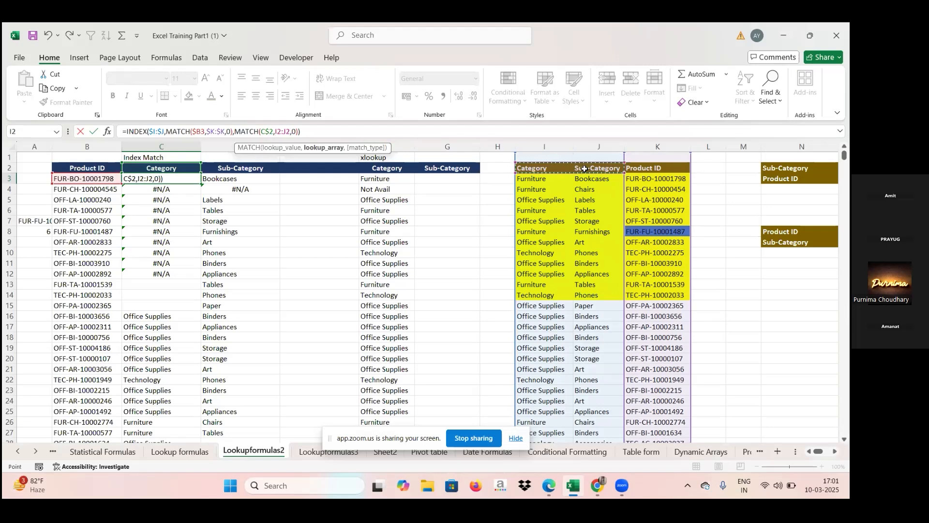
key(F4)
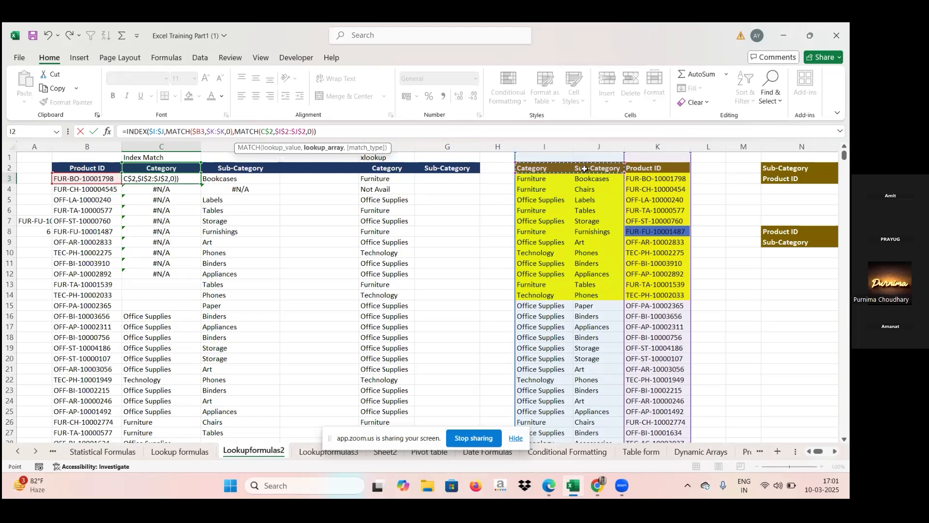
key(Return)
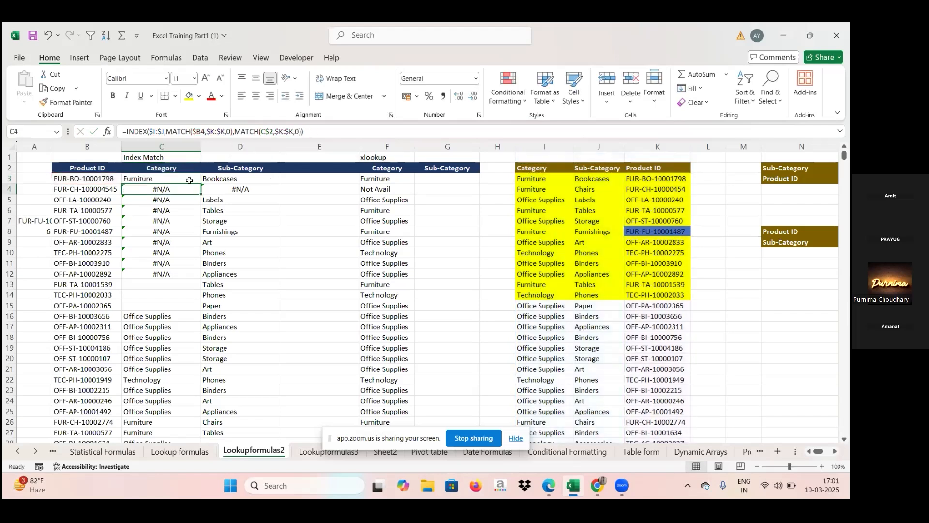
click(188, 179)
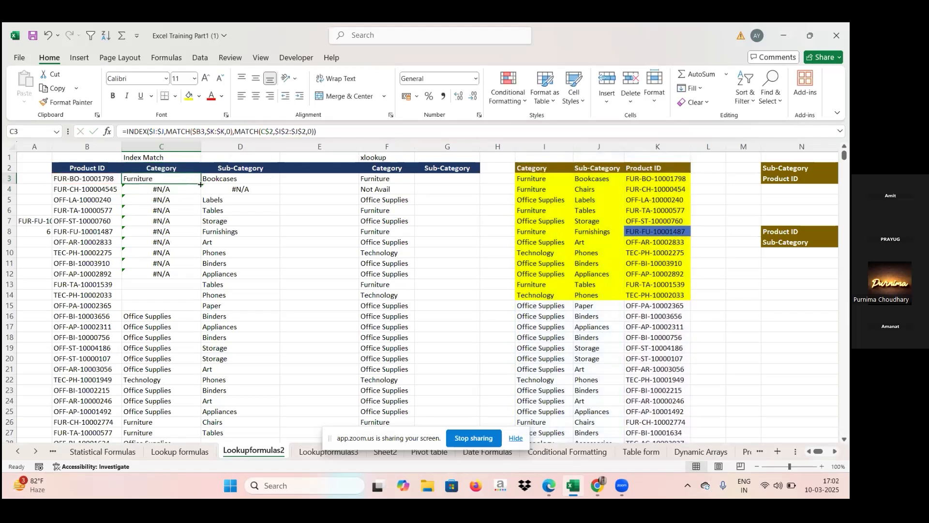
double_click(201, 184)
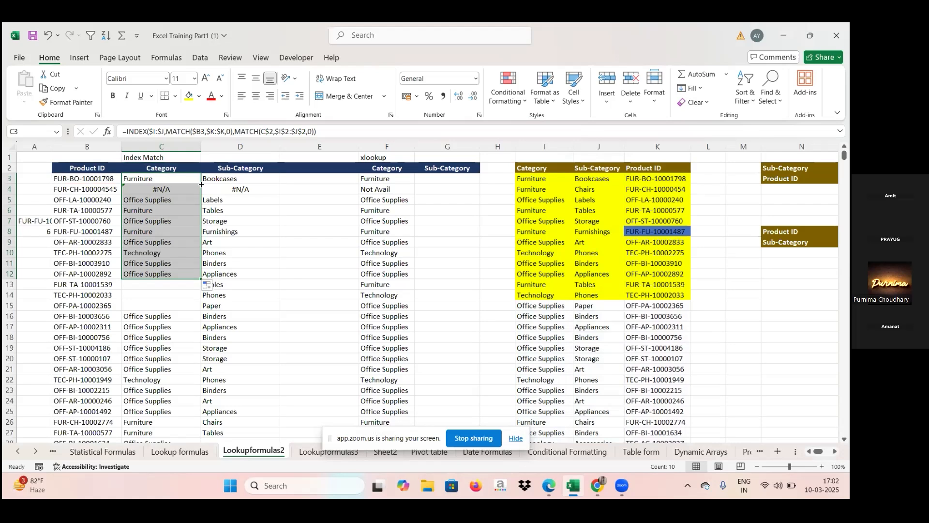
- Toggle the microphone's mute state in the Zoom meeting in Edge, and return to the Excel workbook
key(alt+Tab)
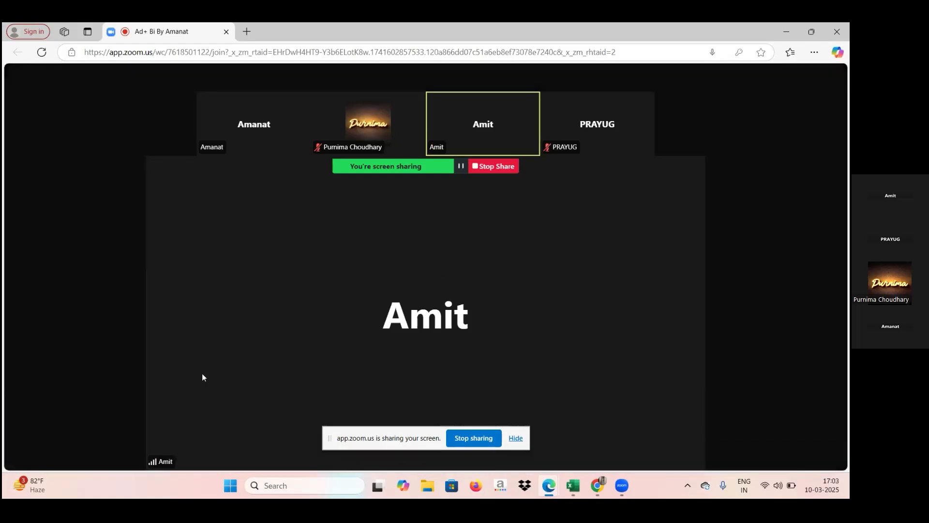
key(alt+a)
key(alt+a)
key(alt+a)
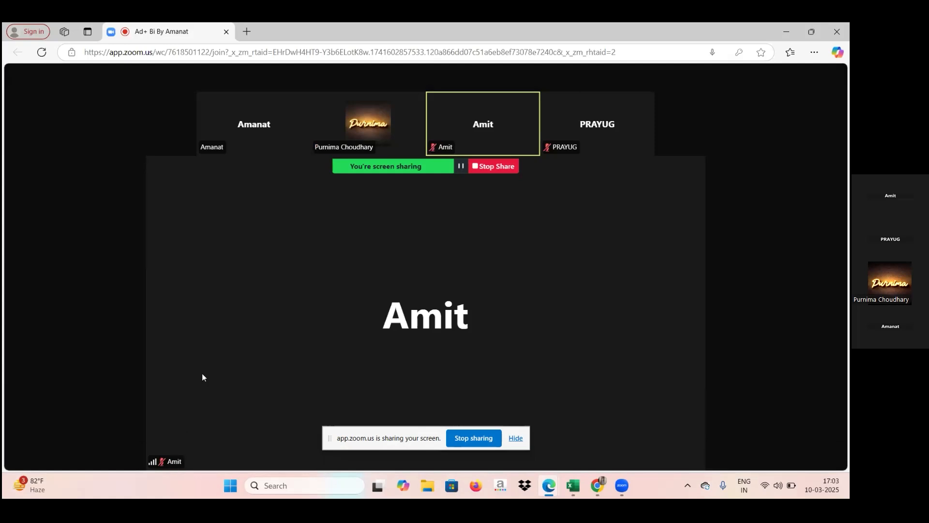
key(alt+a)
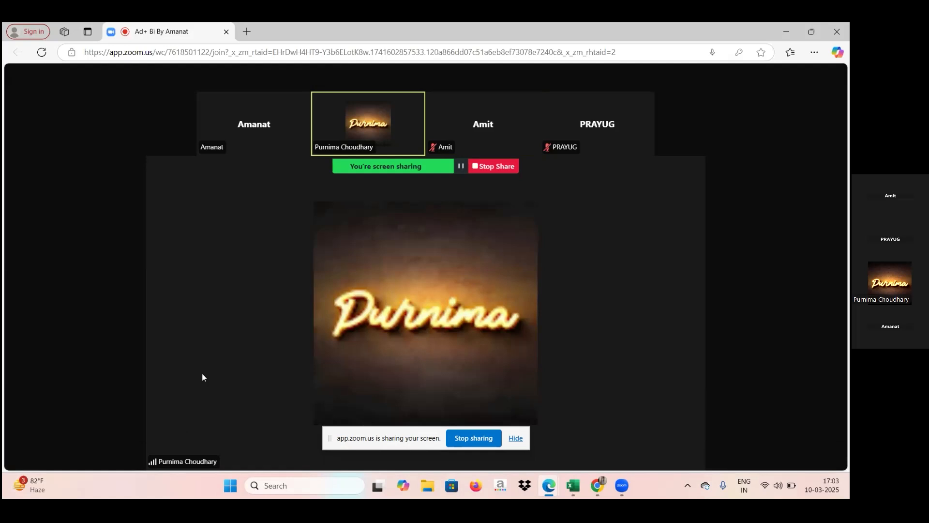
click(569, 491)
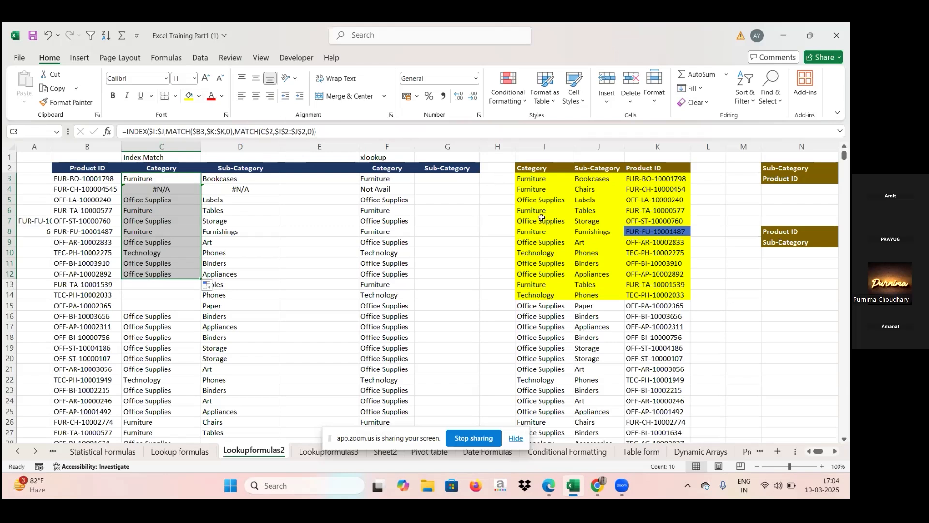
click(224, 180)
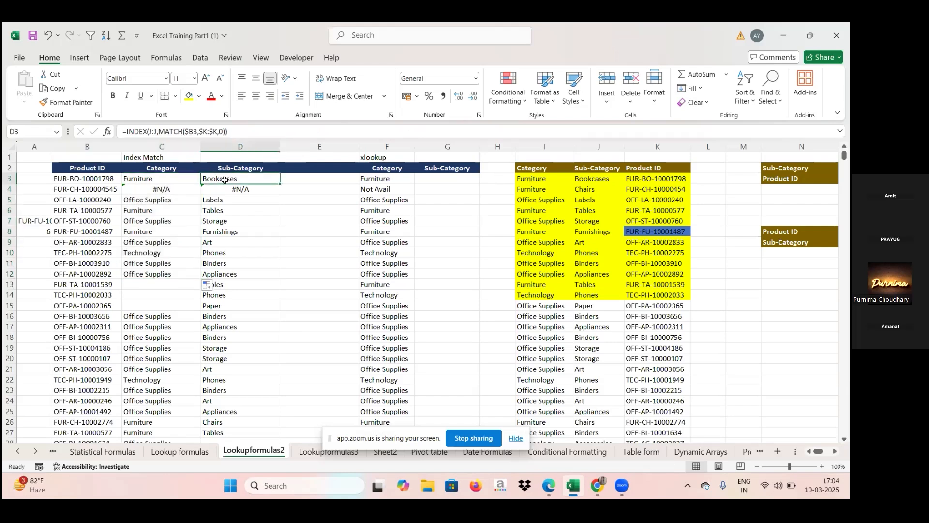
click(174, 178)
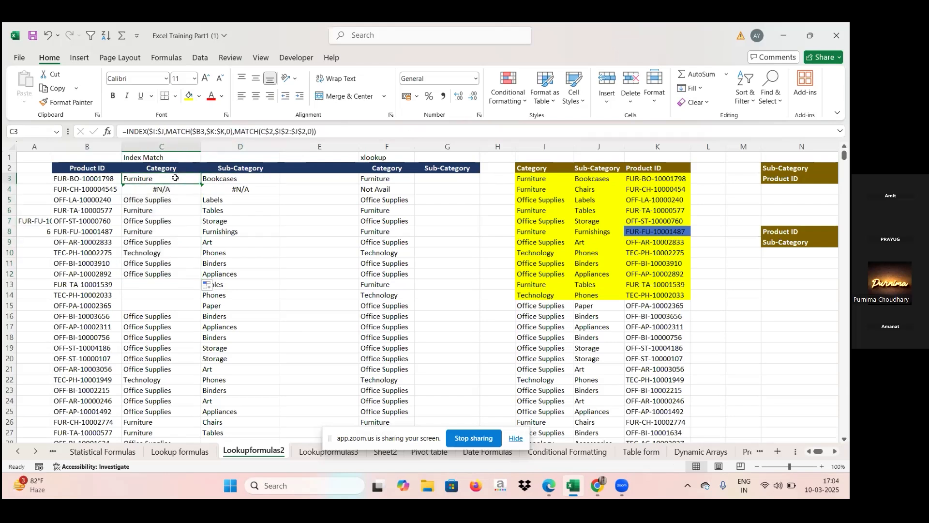
double_click(202, 183)
drag(202, 183, 242, 185)
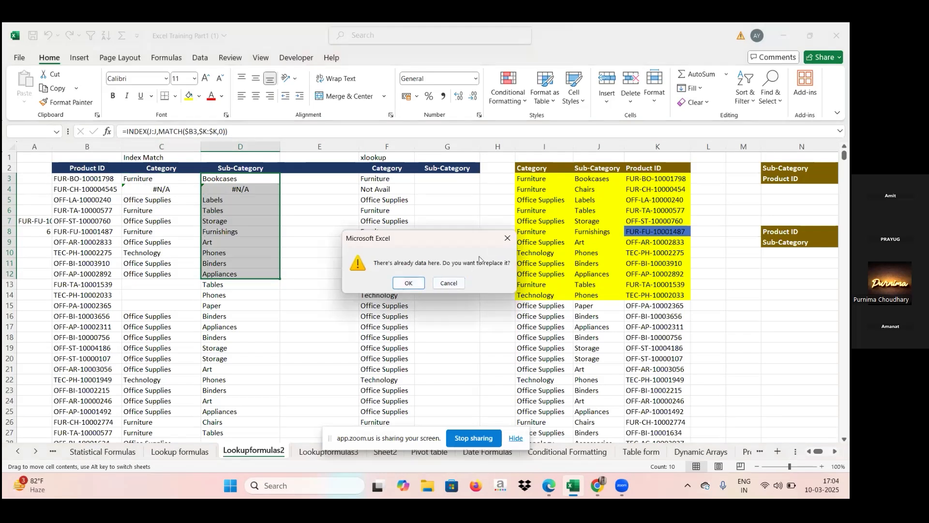
click(449, 283)
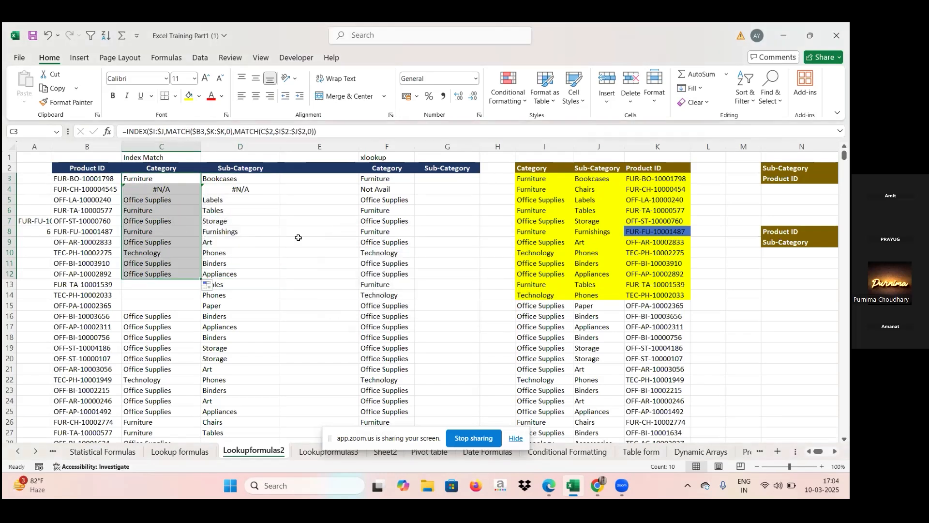
- Fill the two-way INDEX/MATCH formula from C3 across to D3, and fill both columns down to row 19
click(189, 180)
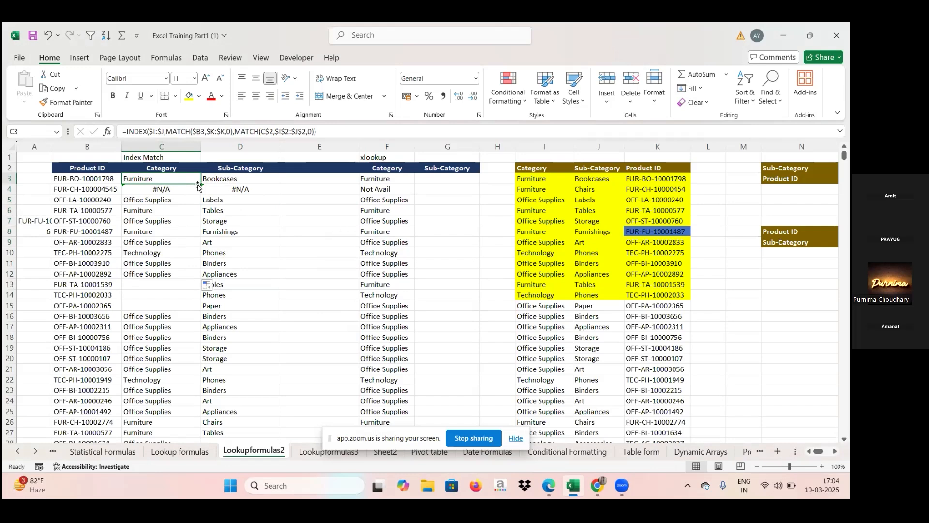
drag(200, 183, 256, 184)
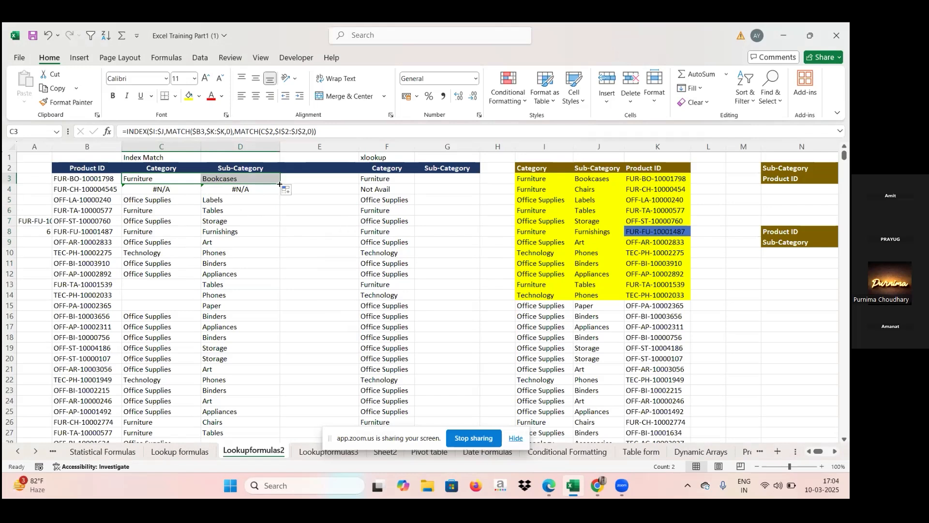
drag(281, 184, 279, 352)
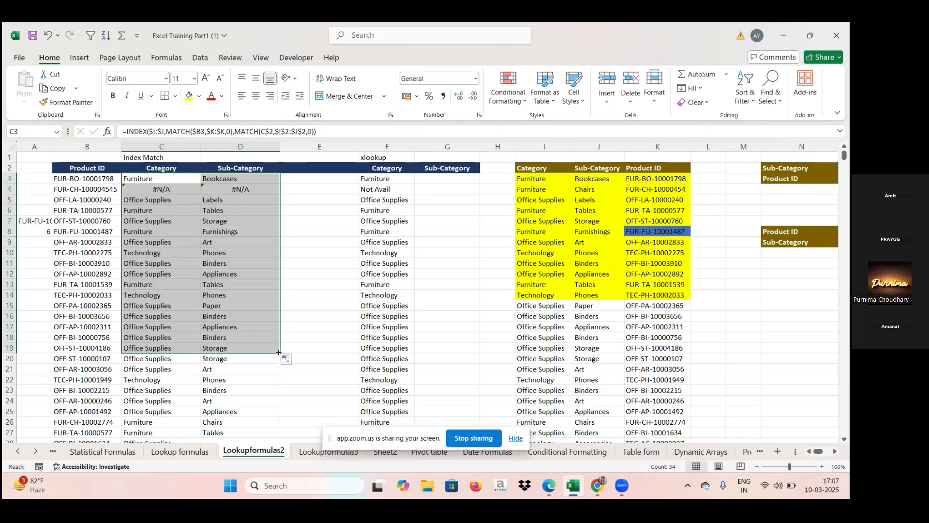
- Switch to the Zoom meeting window in Edge
click(485, 456)
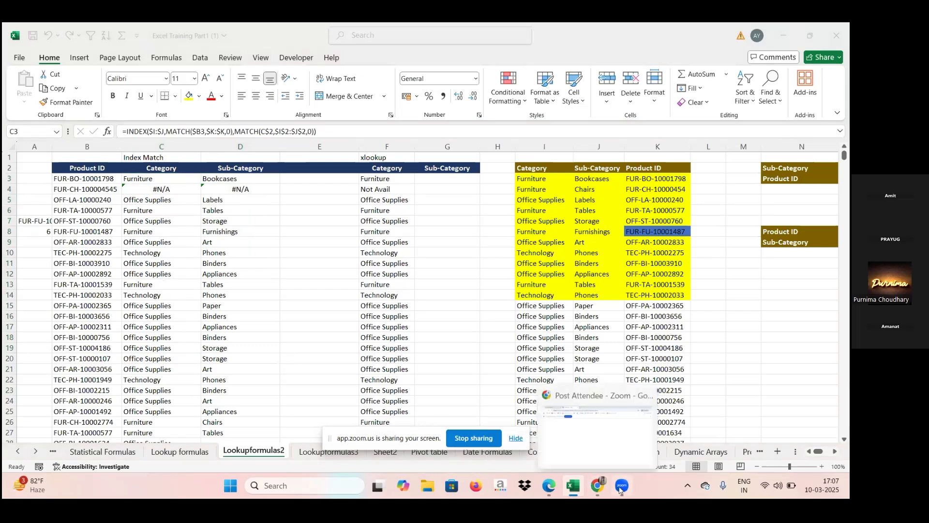
mouse_move(549, 485)
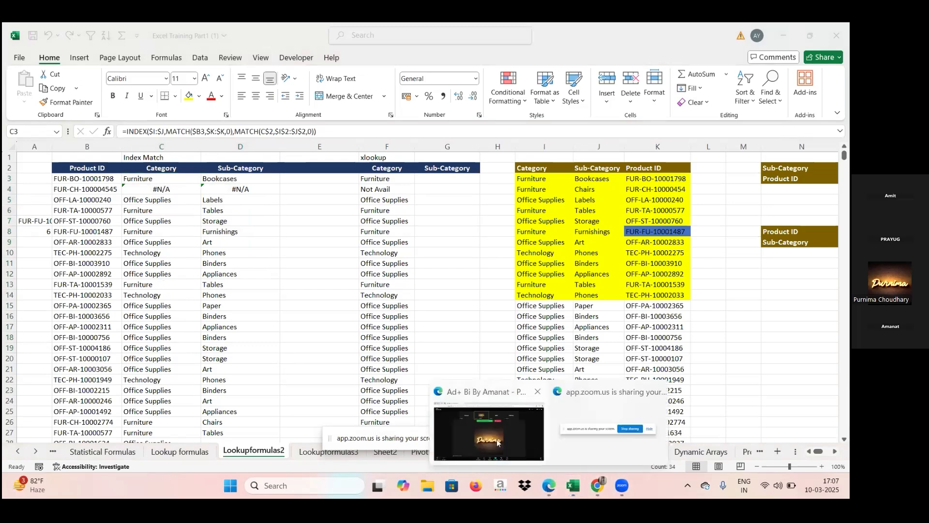